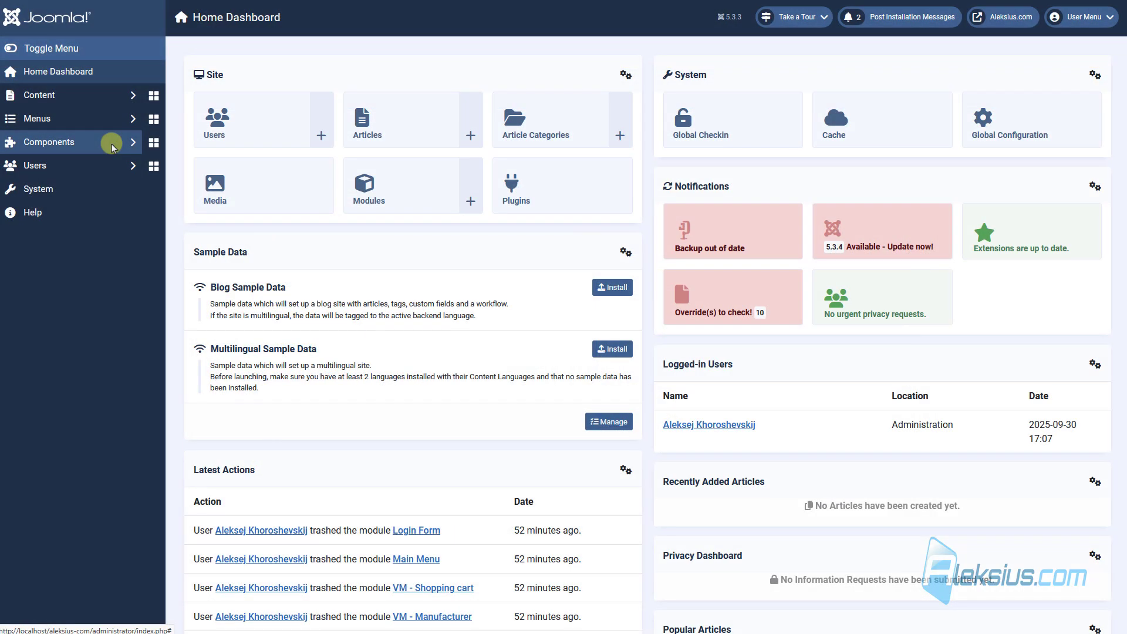
Open the VirtueMart configuration page from the administrator dashboard.
left_click(111, 144)
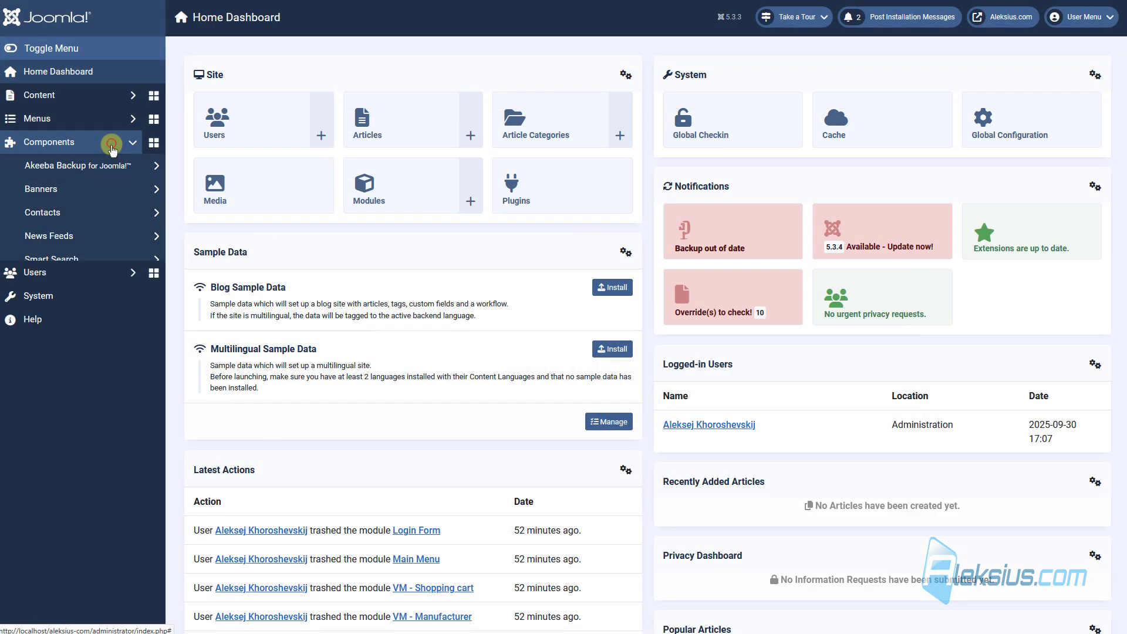
left_click(137, 329)
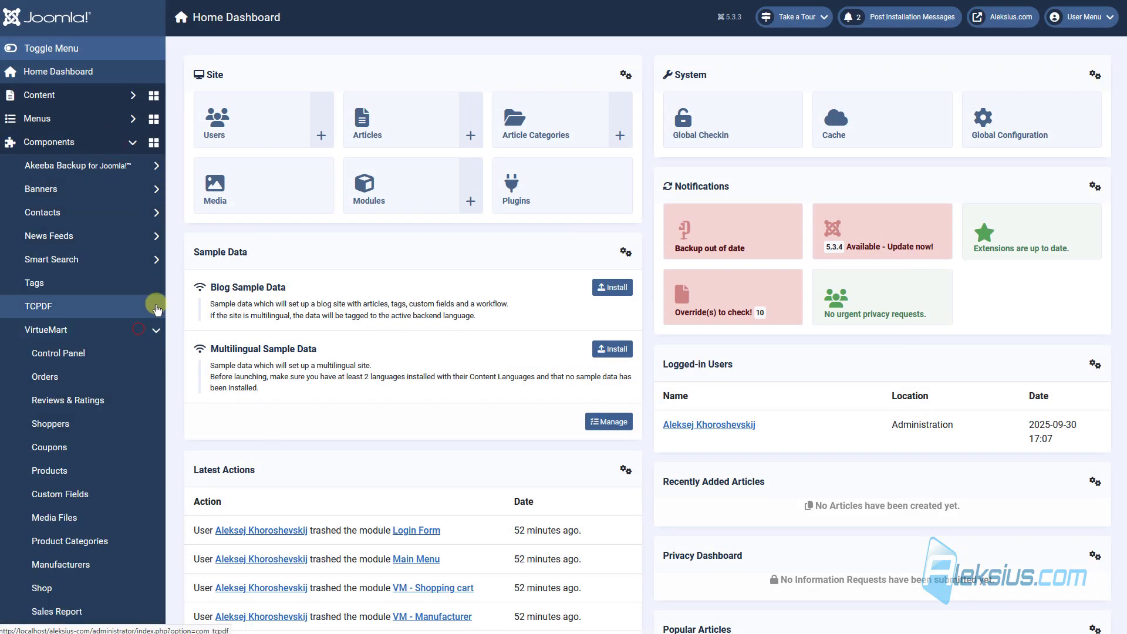
scroll(153, 343, "down", 3)
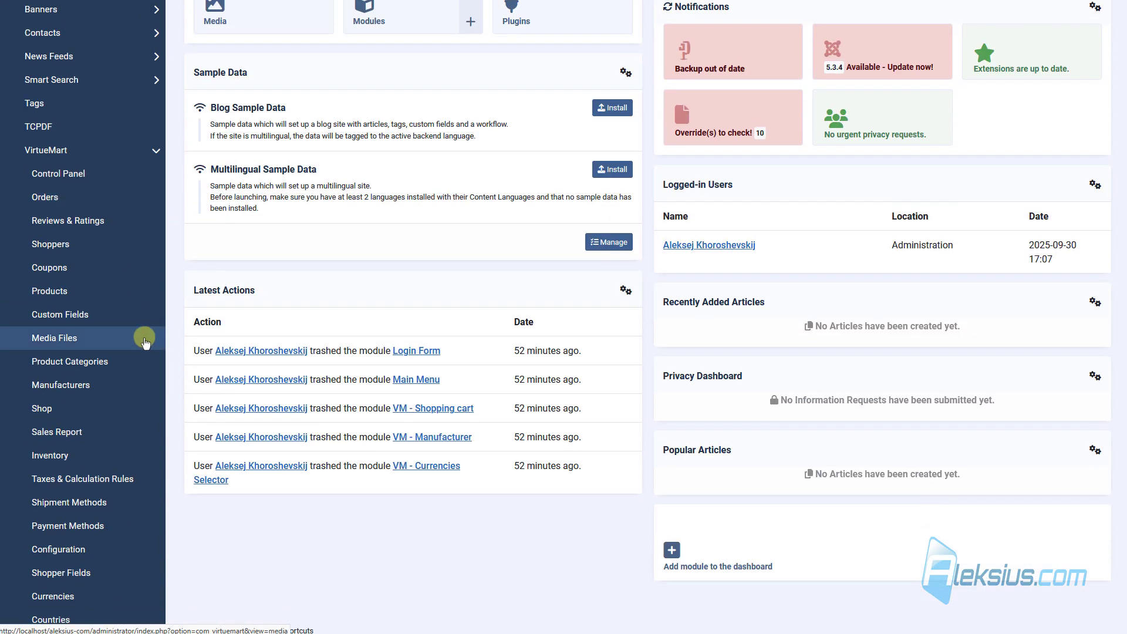
scroll(141, 333, "down", 2)
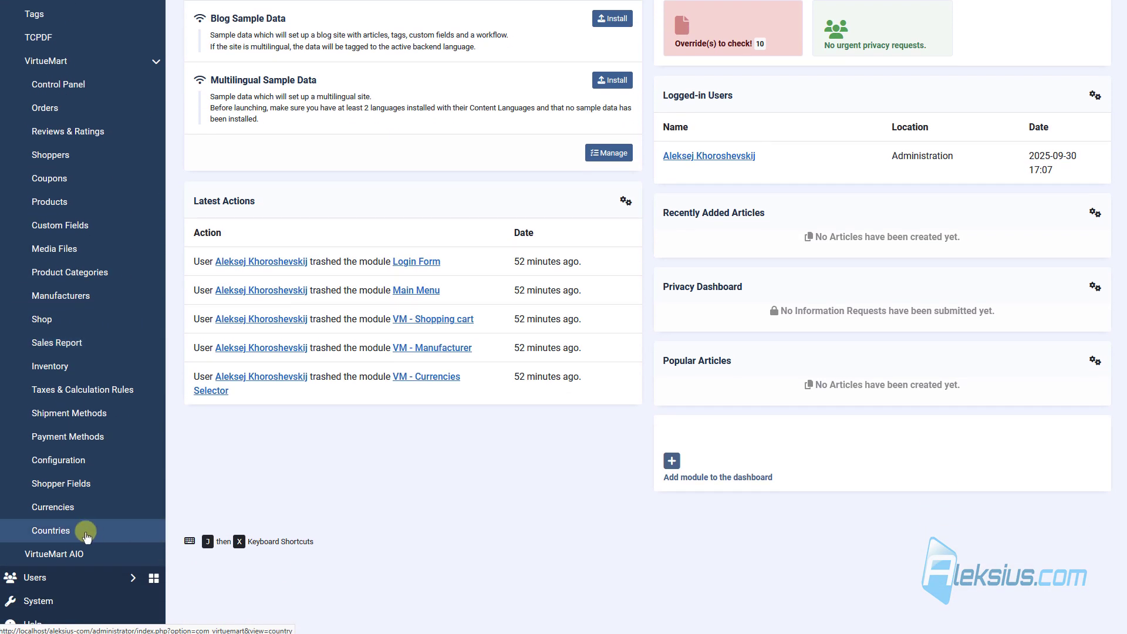
left_click(70, 461)
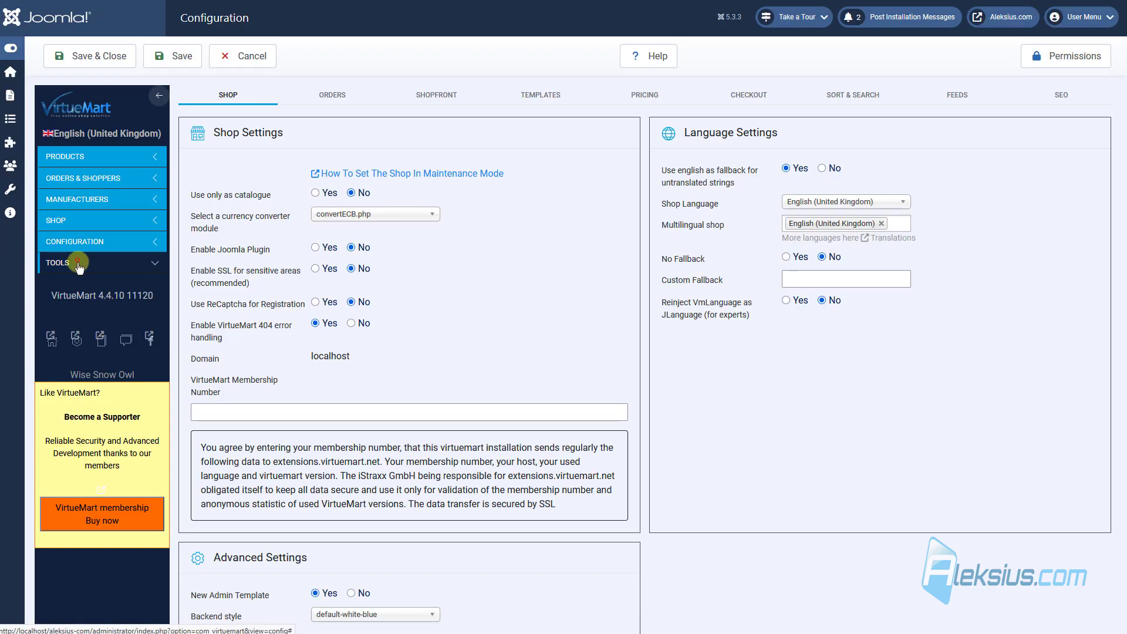
Open the VirtueMart control panel, view the shop statistics and return to the report overview.
left_click(78, 265)
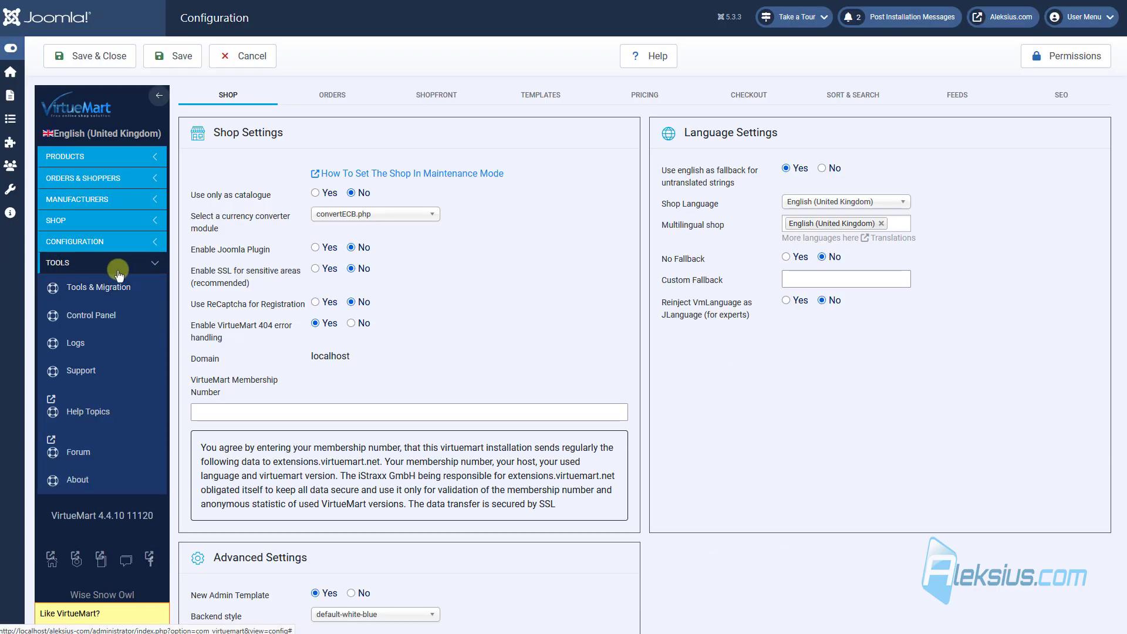
left_click(91, 317)
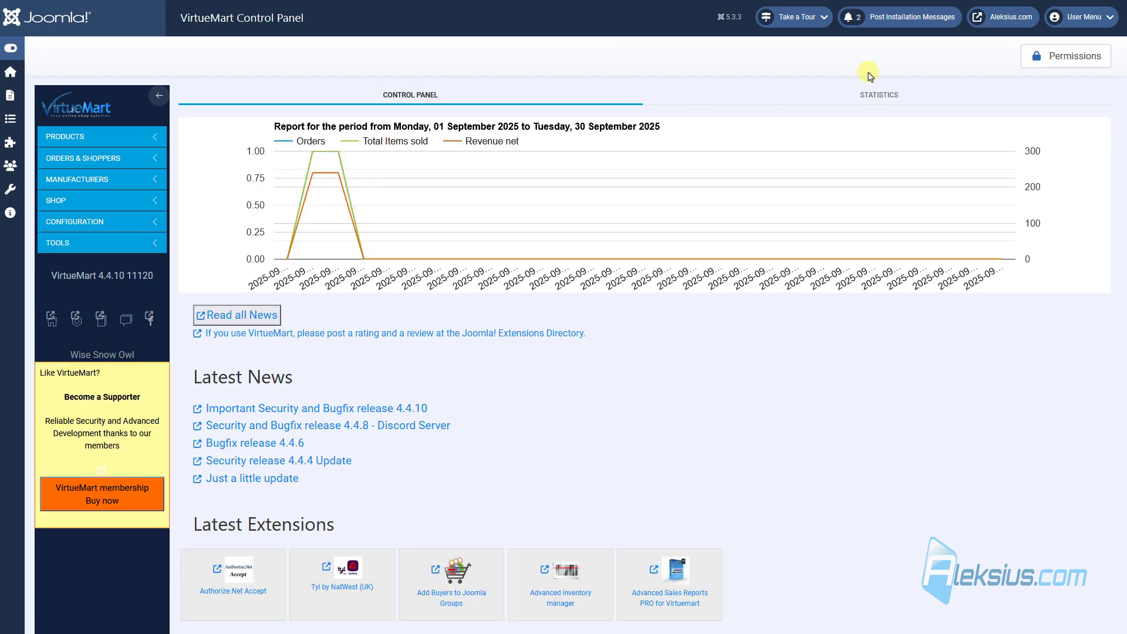
left_click(860, 97)
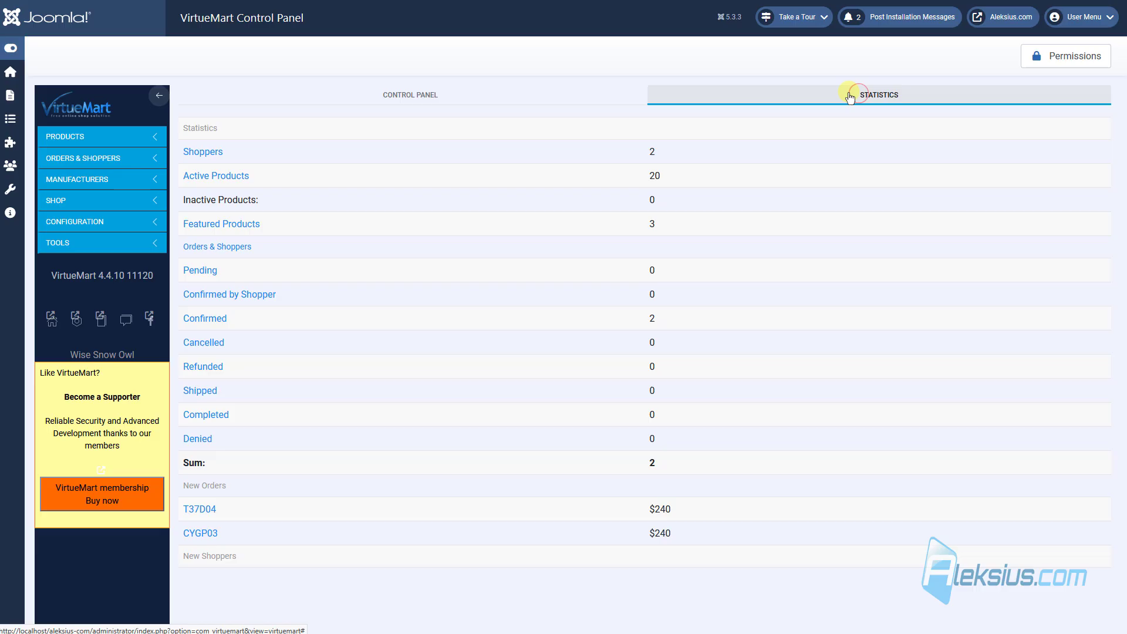
left_click(525, 93)
View the list of VirtueMart log files and open the Support page.
left_click(105, 243)
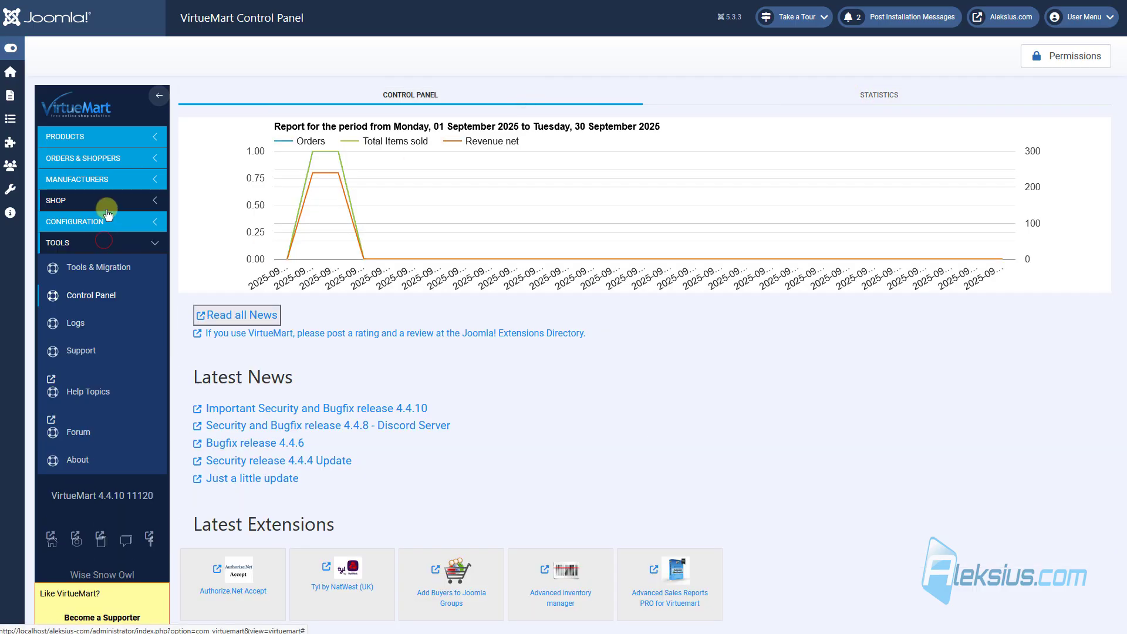
left_click(73, 328)
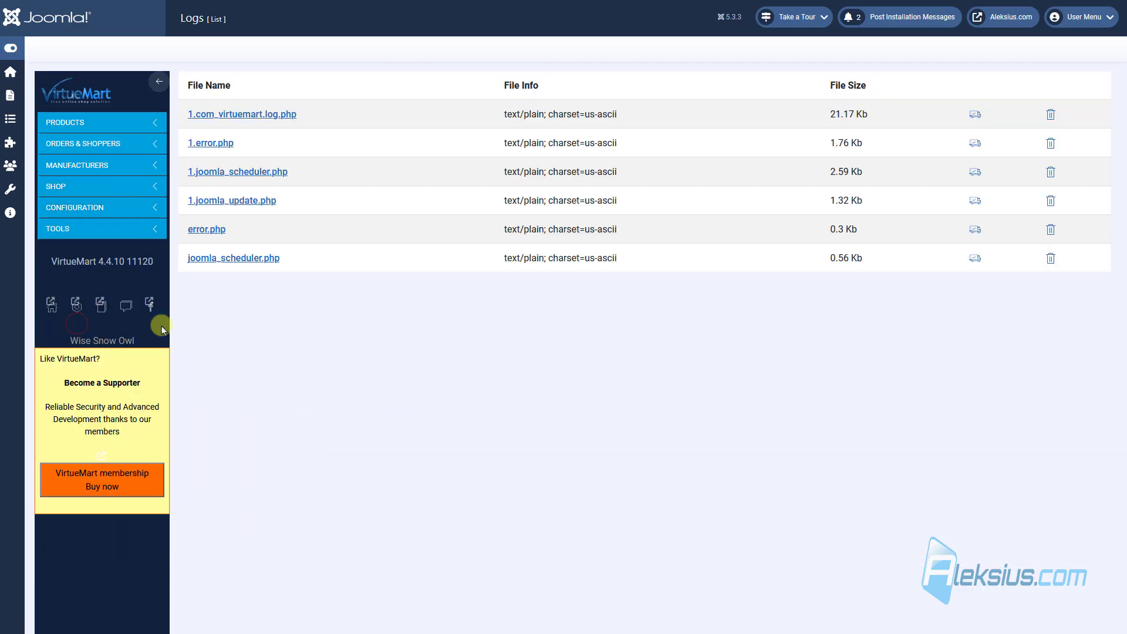
left_click(131, 230)
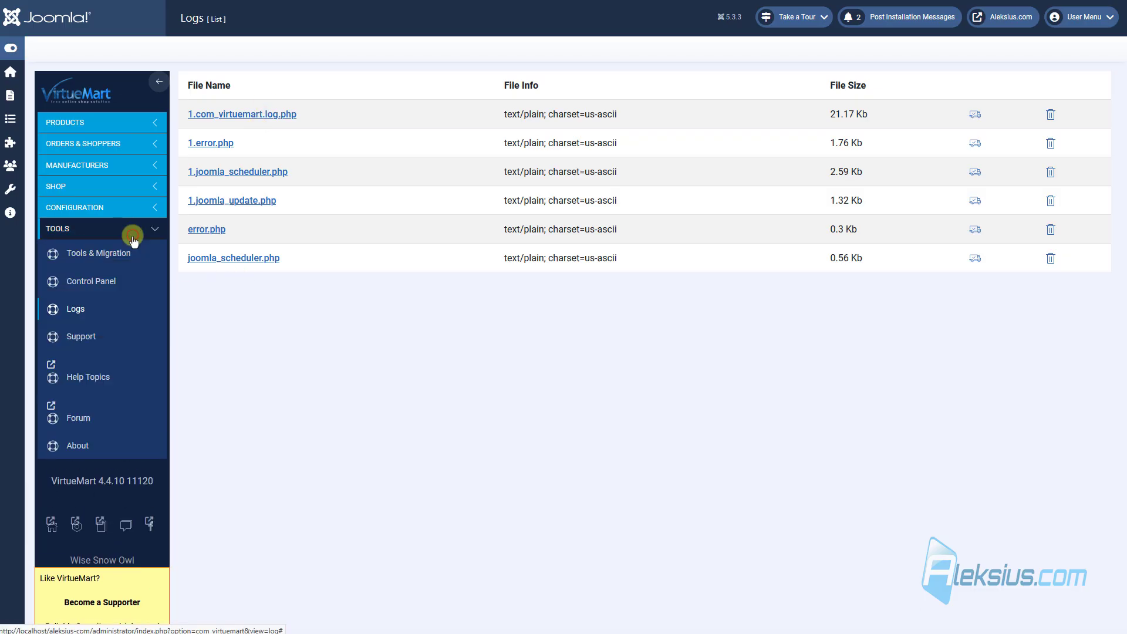
left_click(97, 336)
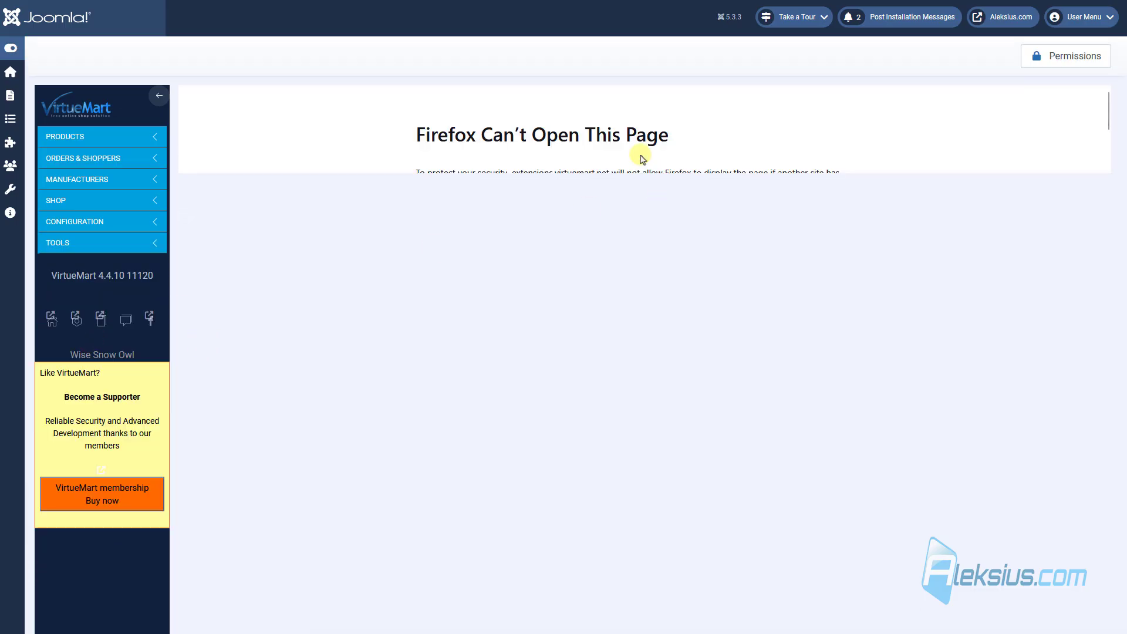
Open the VirtueMart About page and look through its copyright notices.
left_click(124, 247)
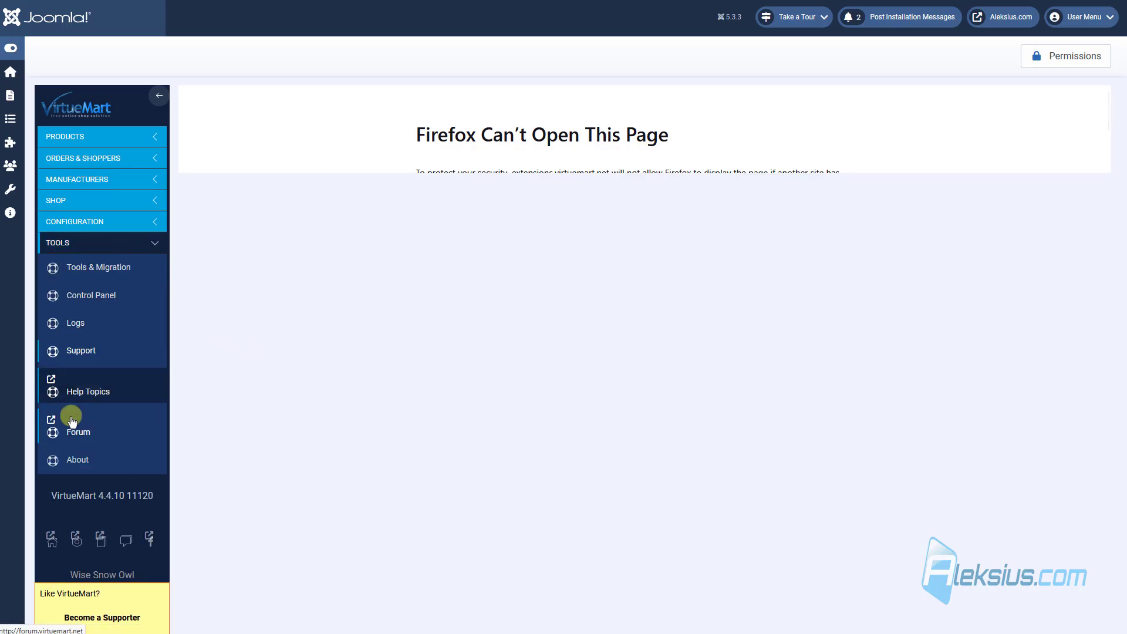
left_click(72, 461)
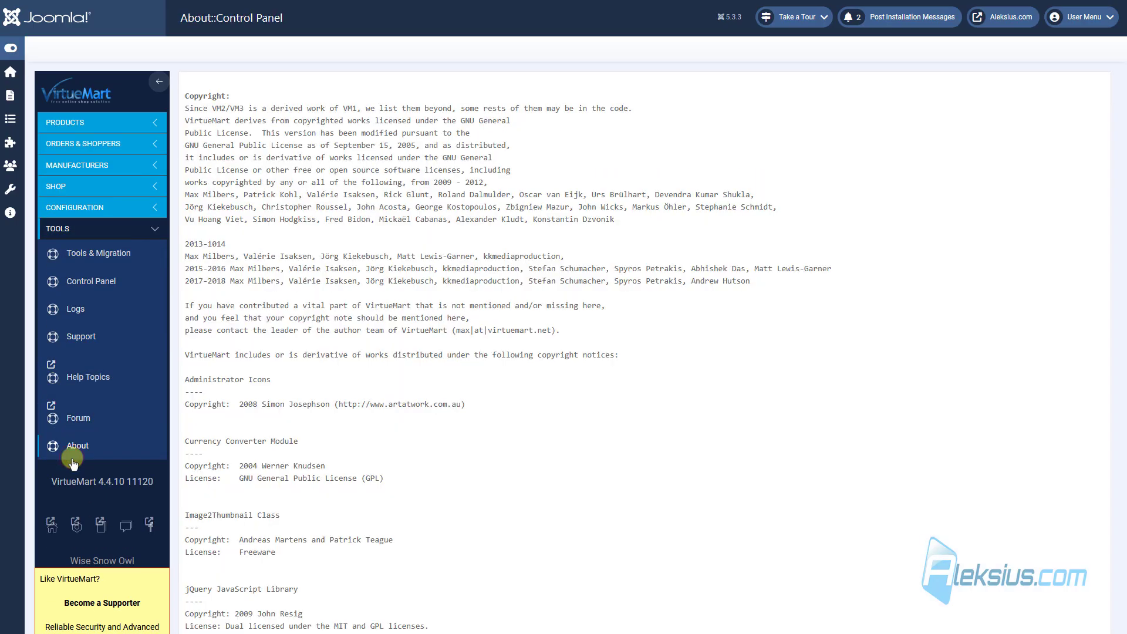
scroll(455, 219, "down", 4)
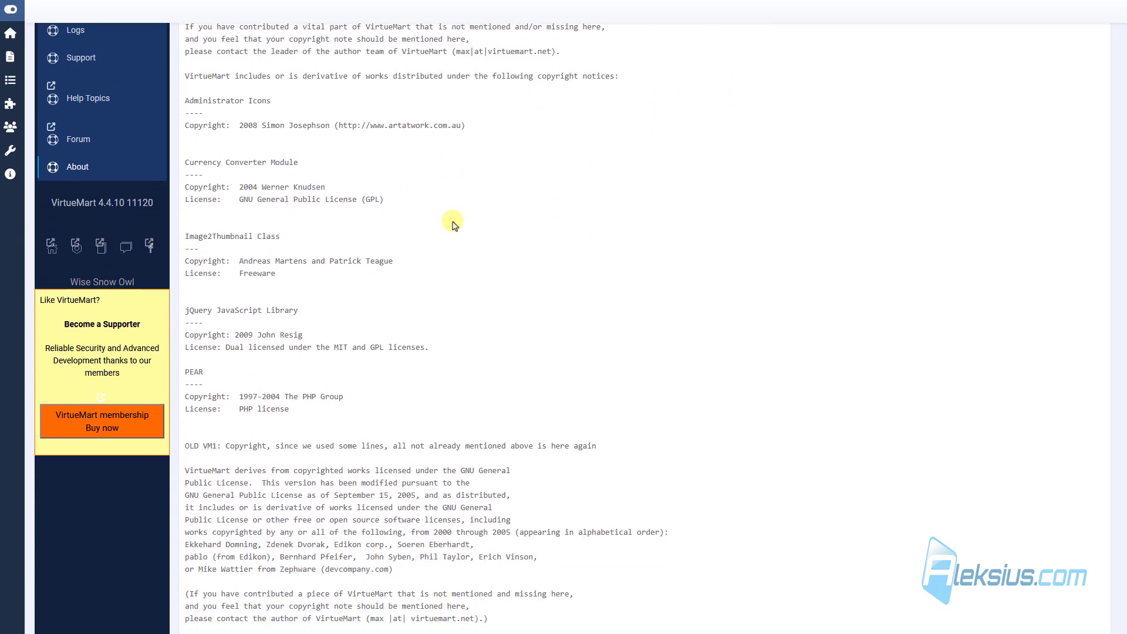
scroll(455, 219, "up", 3)
Open the VirtueMart Tools & Migration page and look through the entries of the Configuration and Shop sections.
left_click(113, 199)
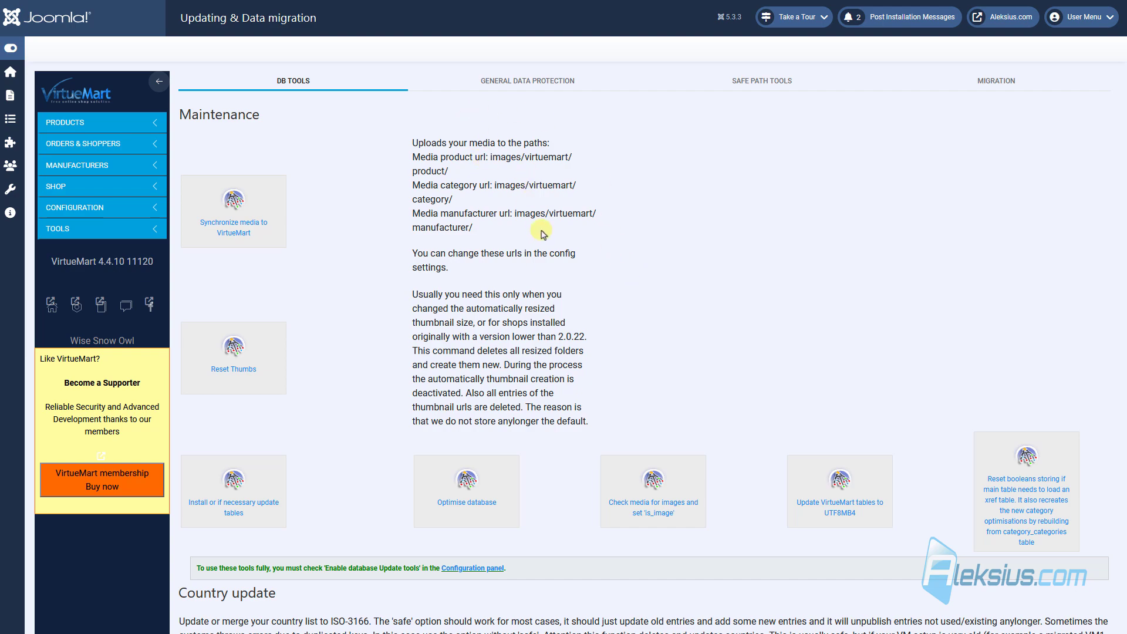
left_click(98, 210)
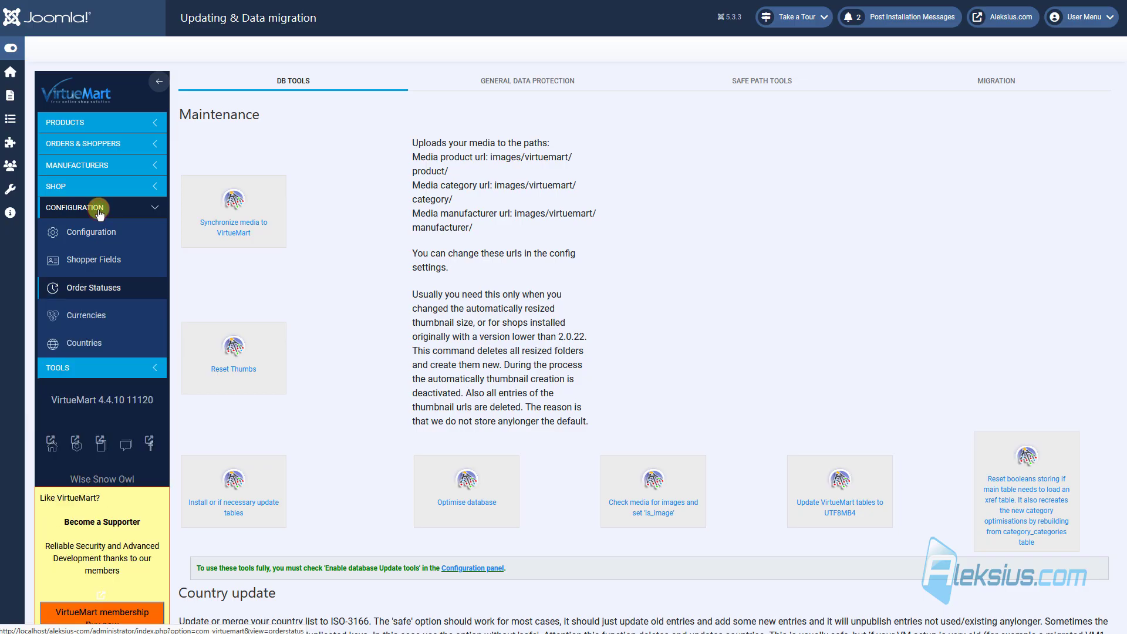
left_click(92, 185)
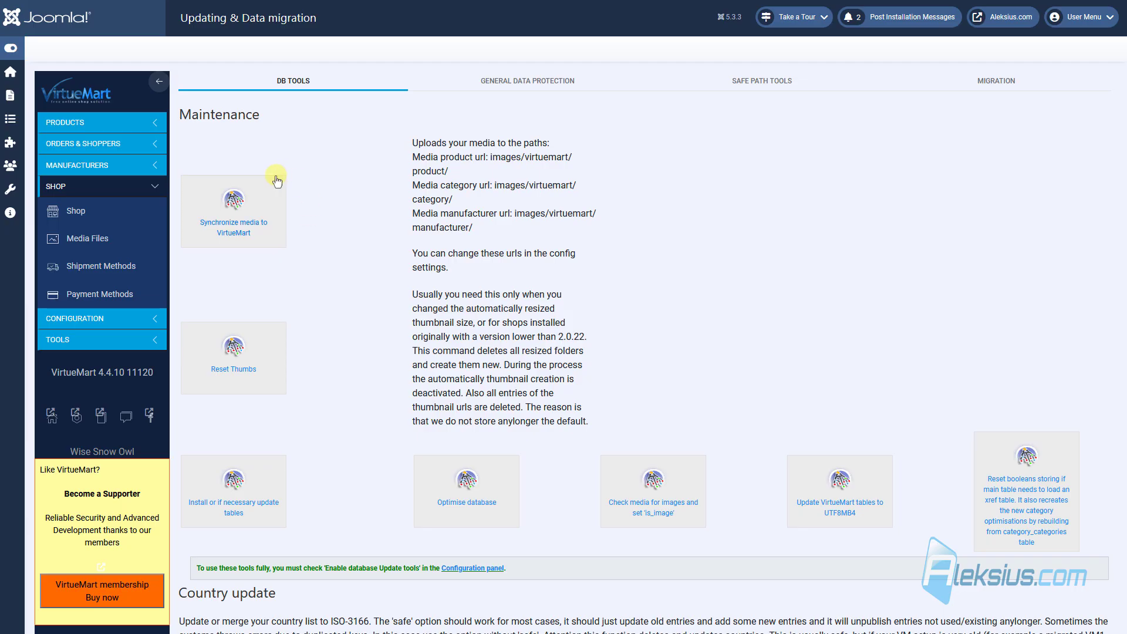
left_click(117, 319)
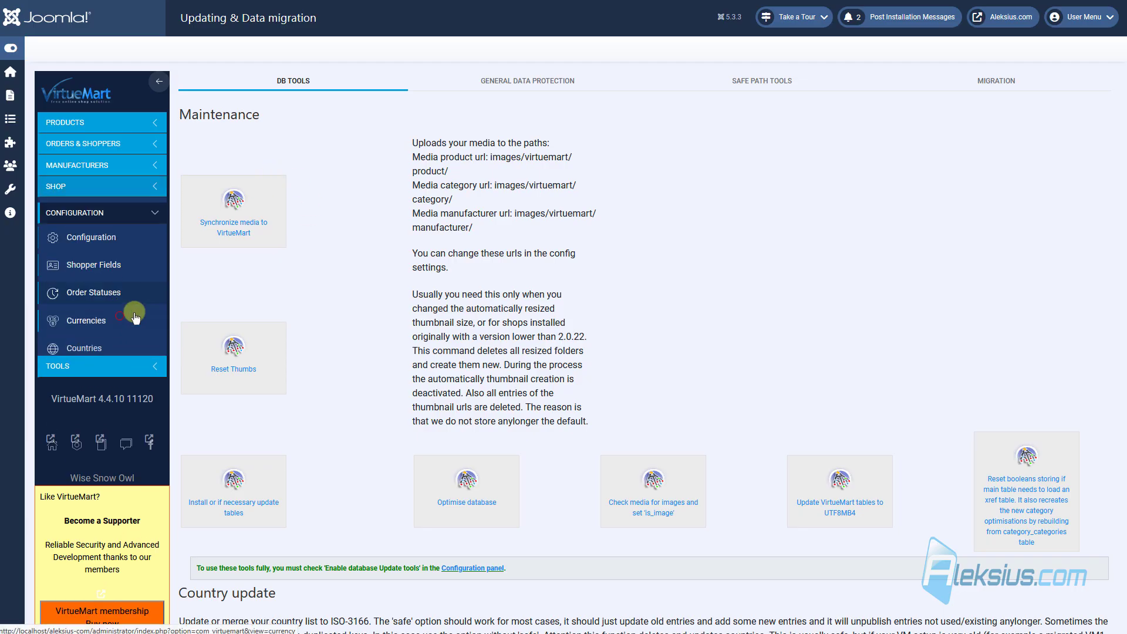
Open the Templates settings of the VirtueMart configuration and examine the thumbnail image width.
left_click(106, 232)
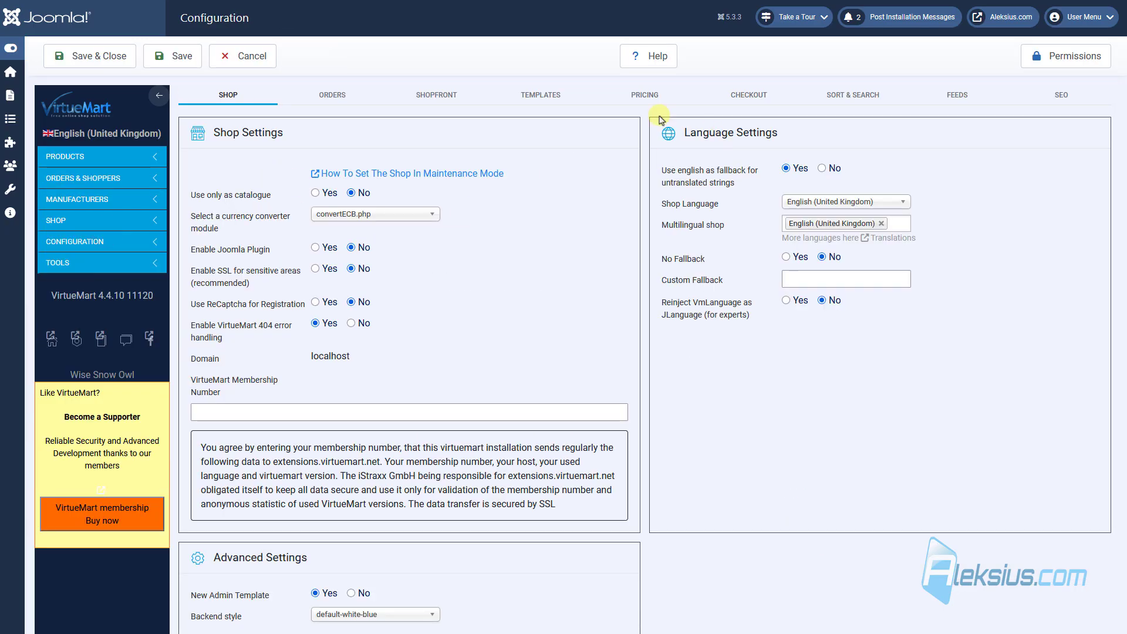
left_click(532, 95)
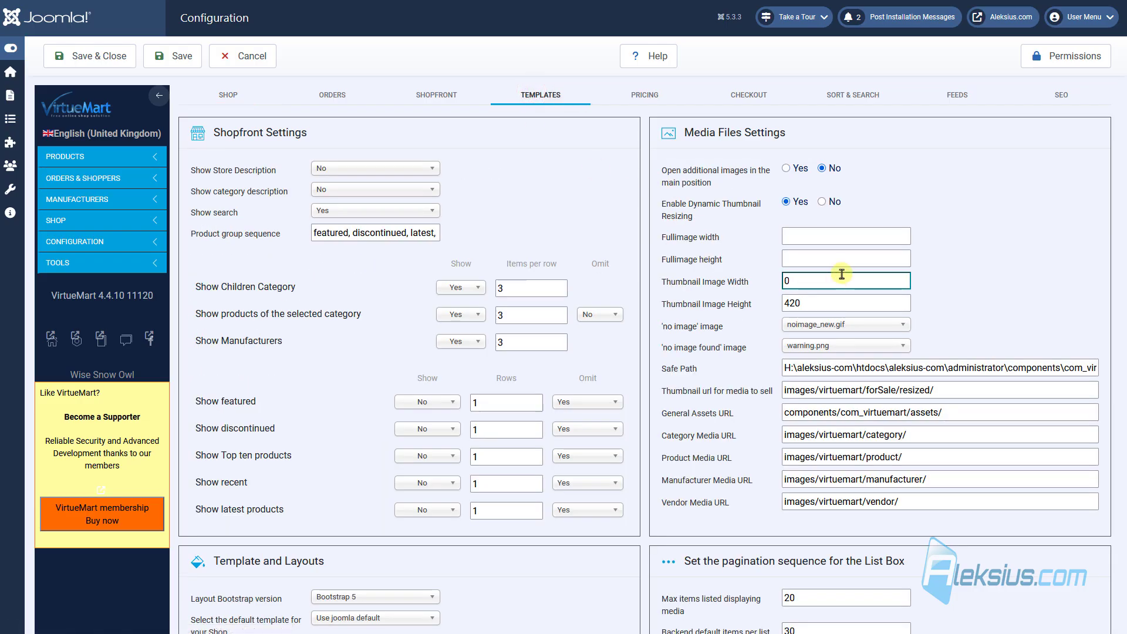
left_click(819, 287)
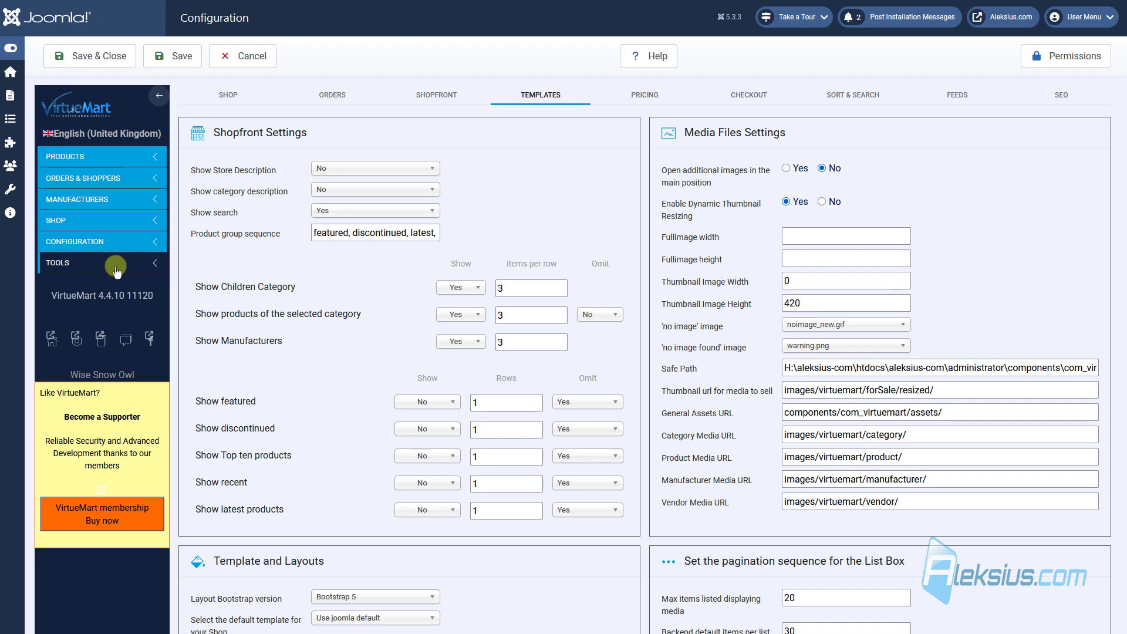
Return to Tools & Migration and review the General Data Protection, Safe Path Tools and Migration sections, ending on DB Tools.
left_click(58, 262)
left_click(98, 290)
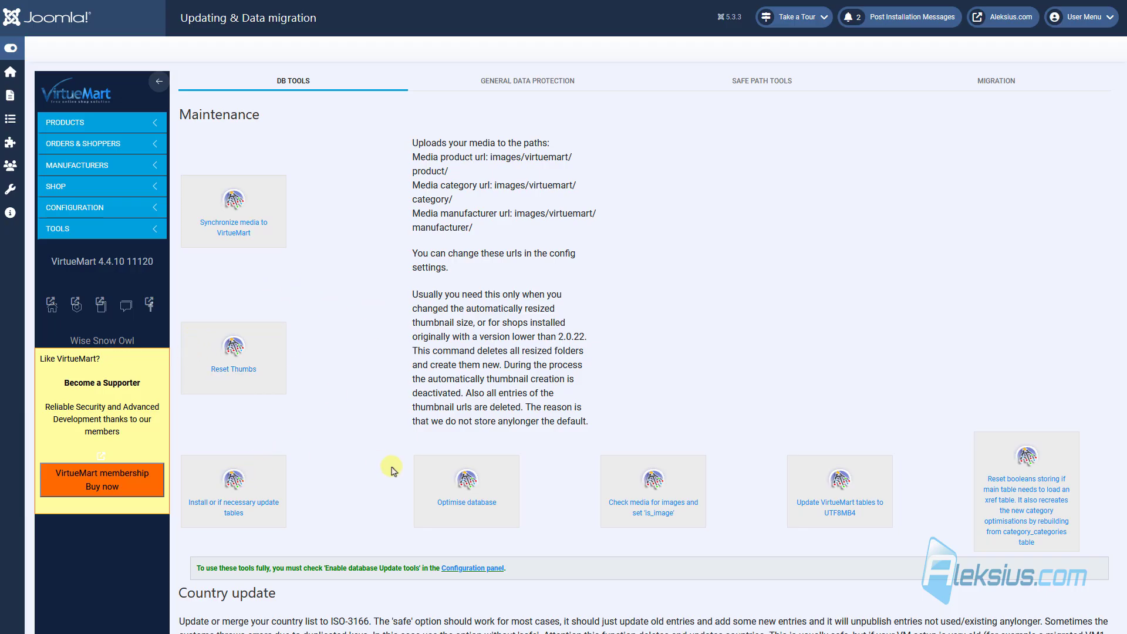
left_click(526, 86)
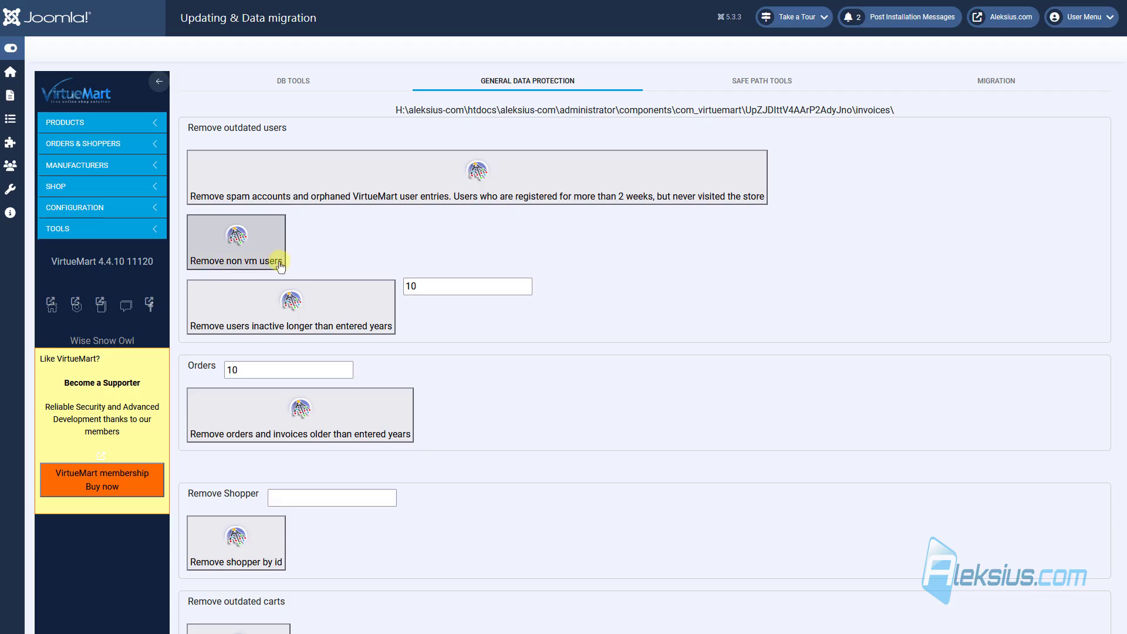
left_click(758, 88)
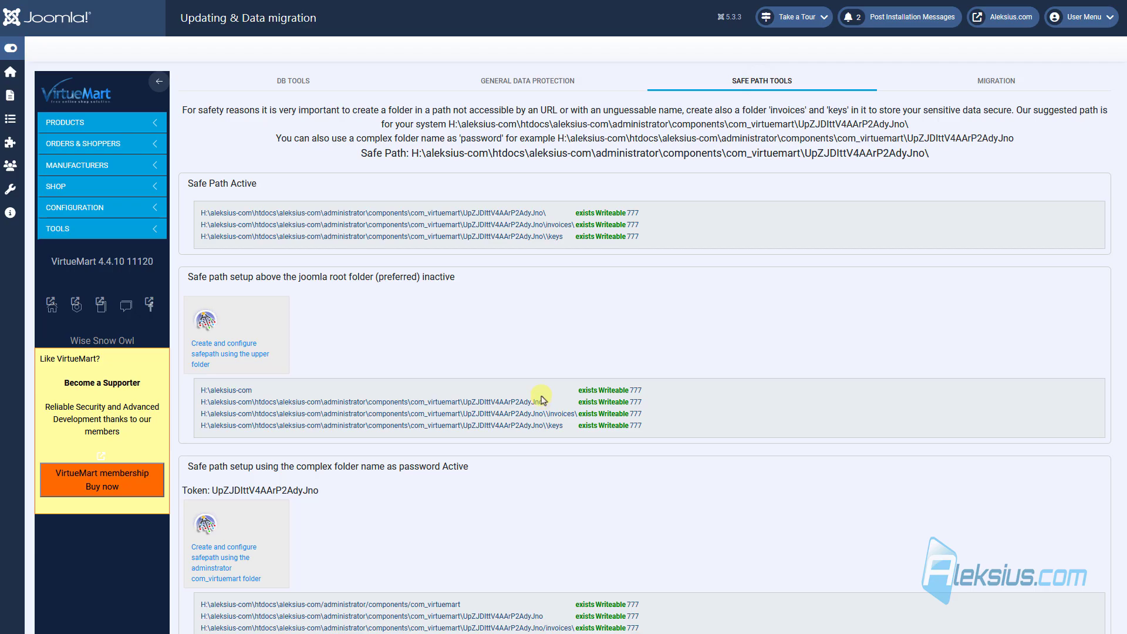
scroll(542, 400, "down", 1)
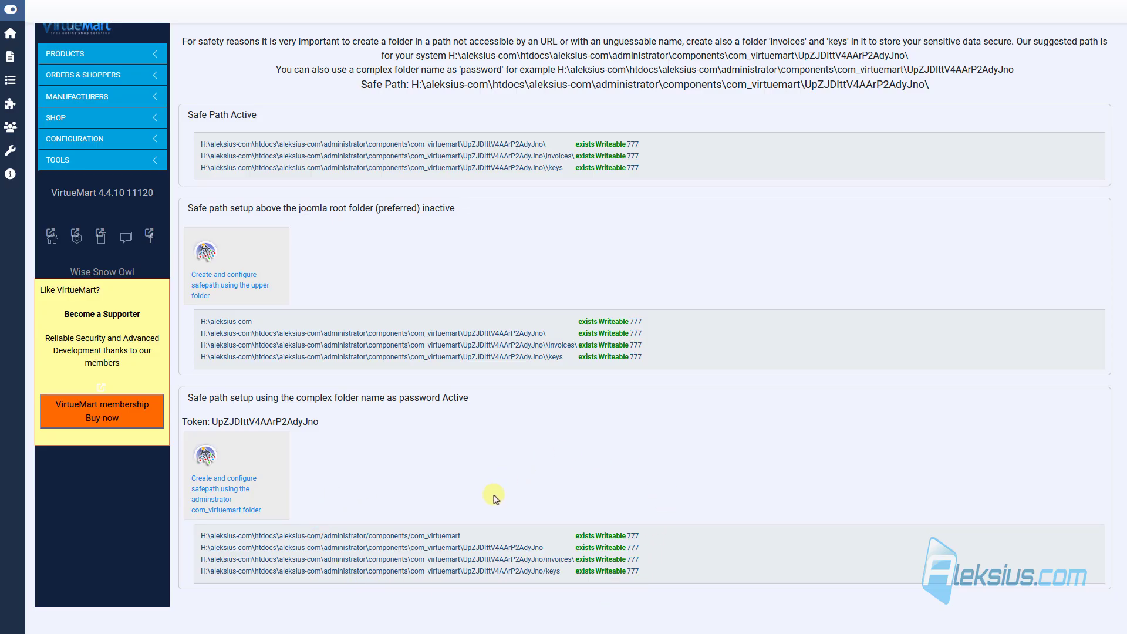
scroll(691, 478, "up", 3)
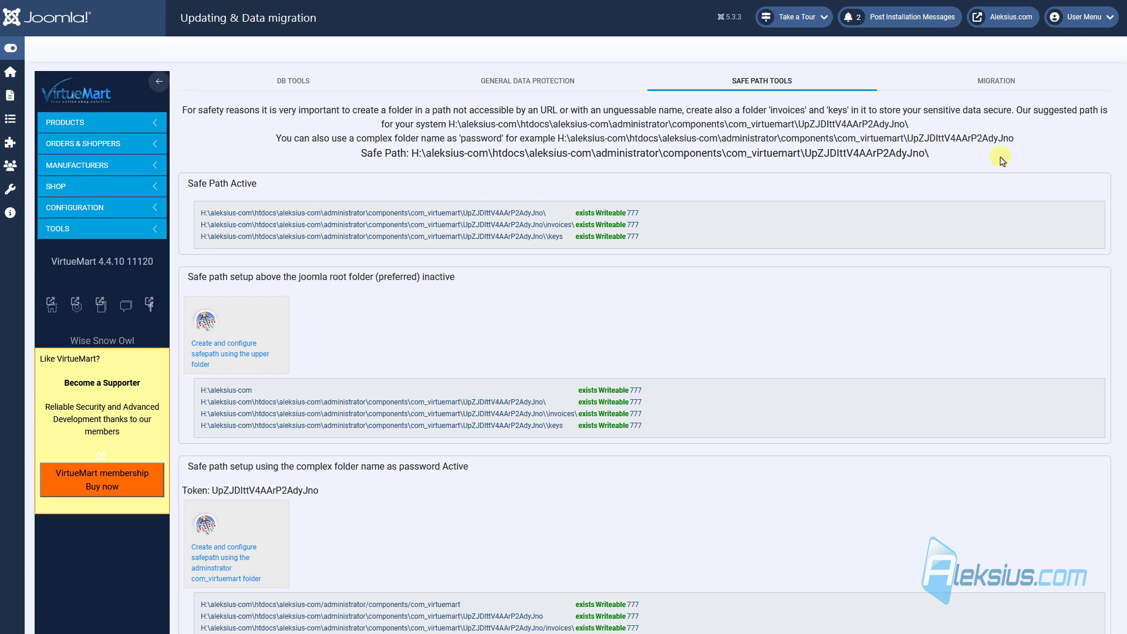
left_click(1005, 81)
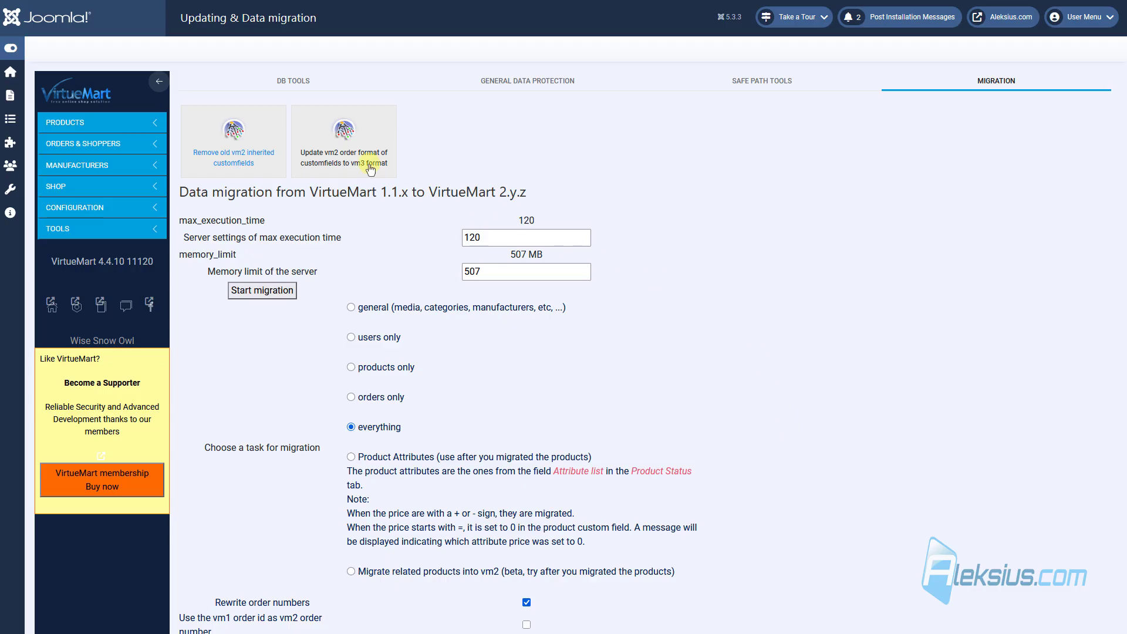
left_click(274, 87)
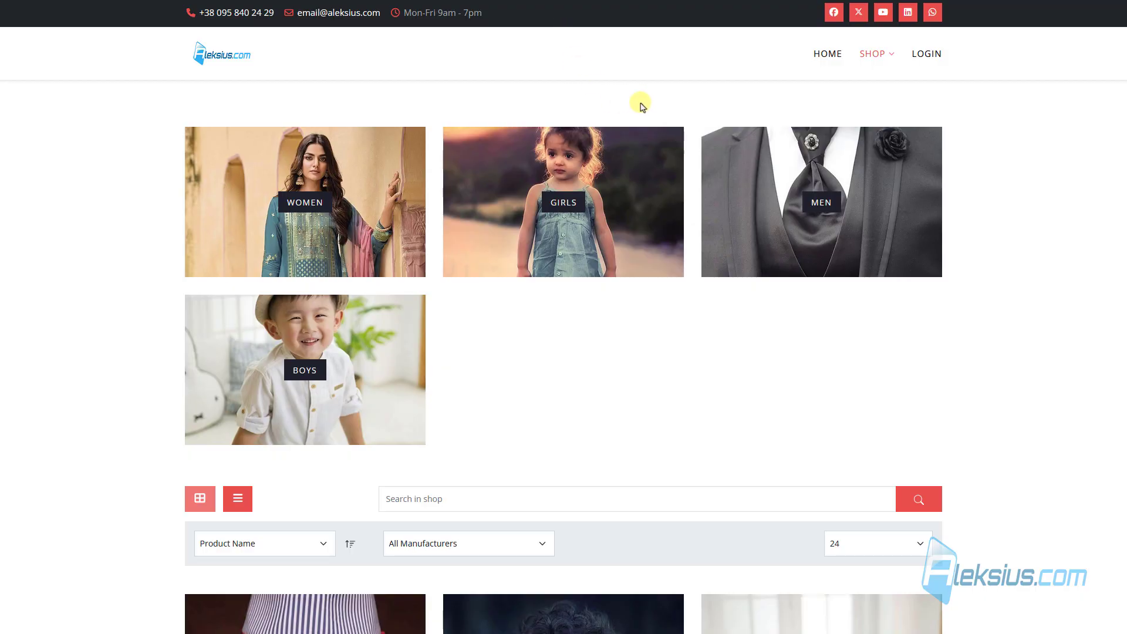
Look through the categories and product listing on the shop's front end.
scroll(347, 244, "down", 10)
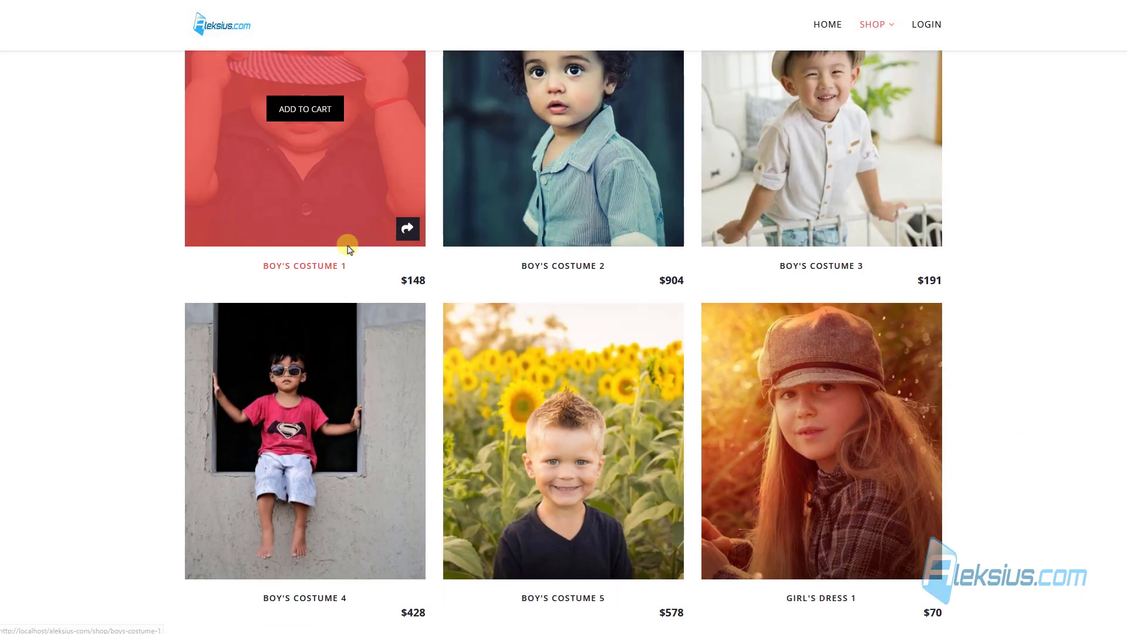
scroll(348, 245, "up", 10)
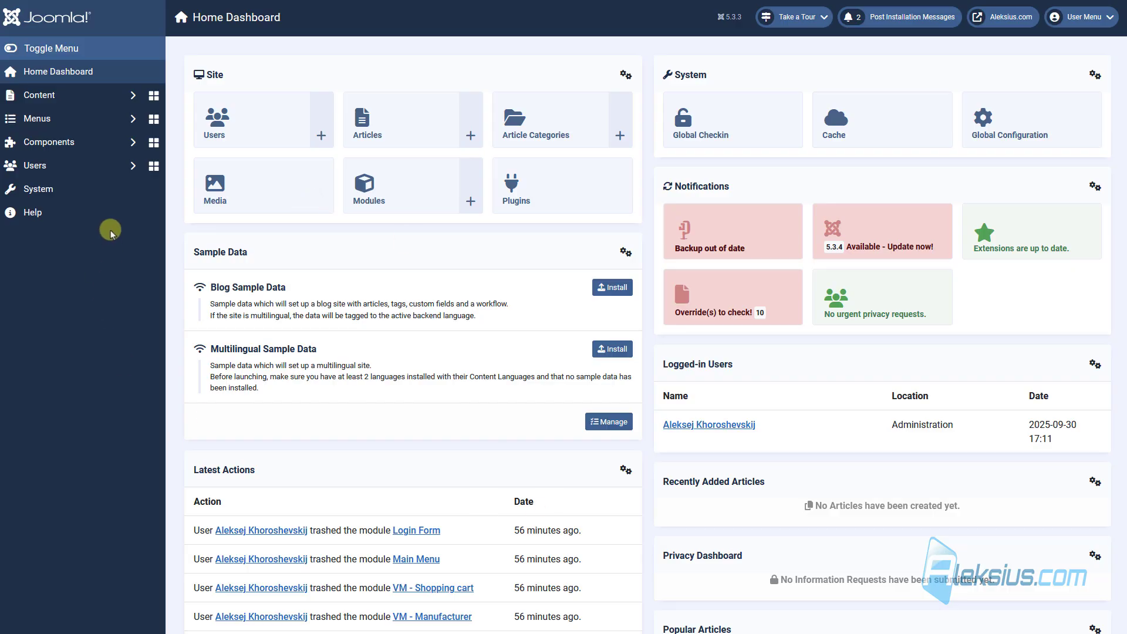
Start a new site module of the type VirtueMart Shopping Cart.
left_click(404, 201)
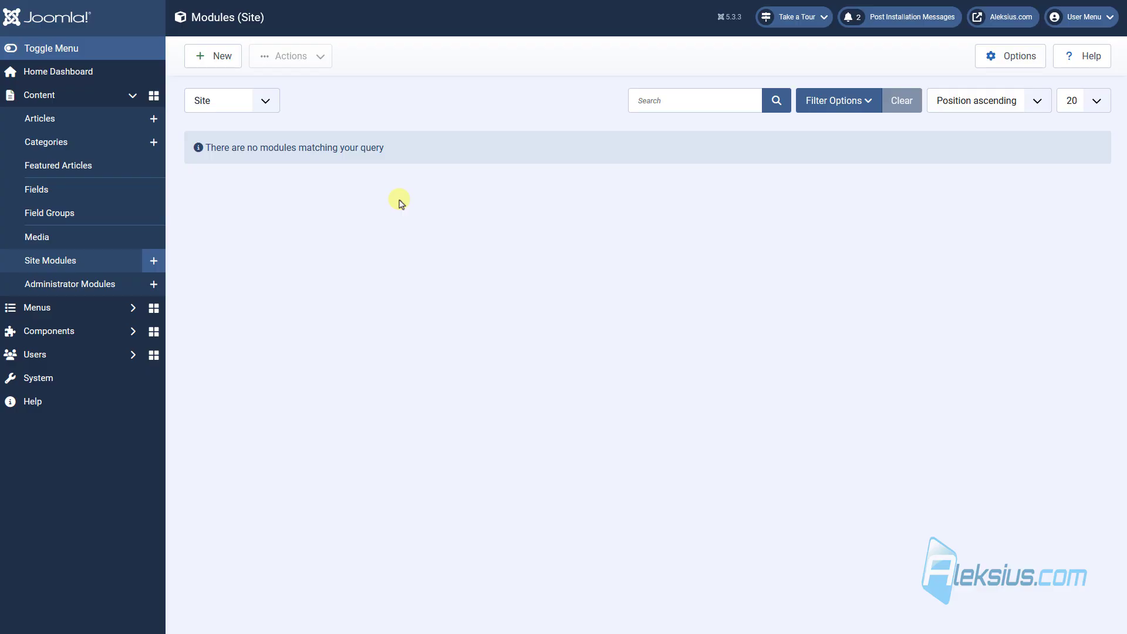
left_click(221, 59)
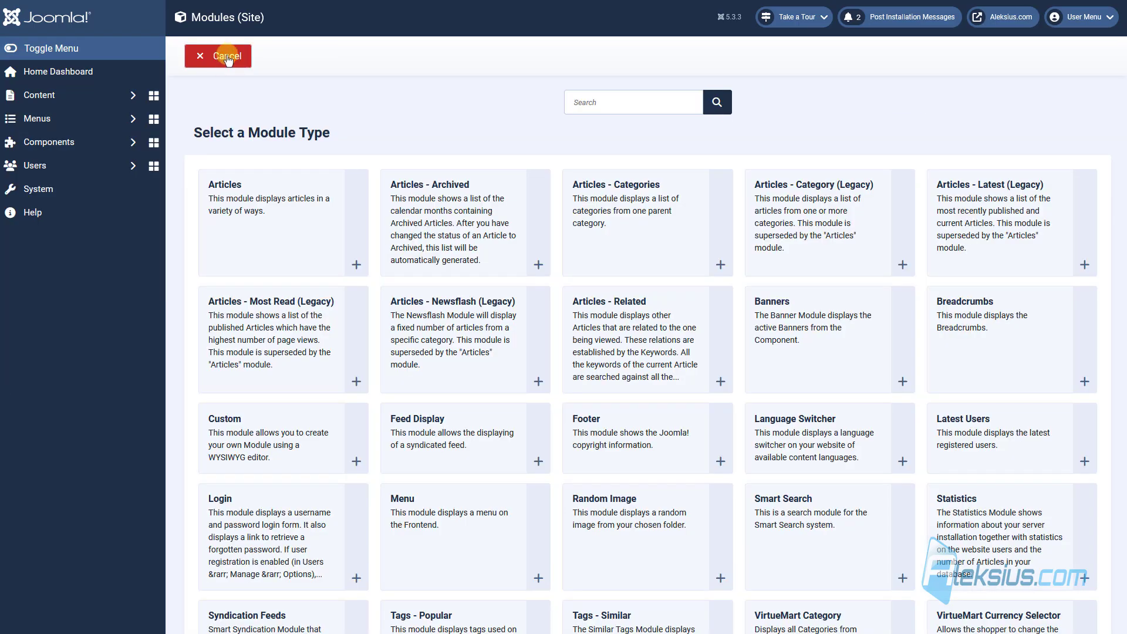
scroll(390, 159, "down", 5)
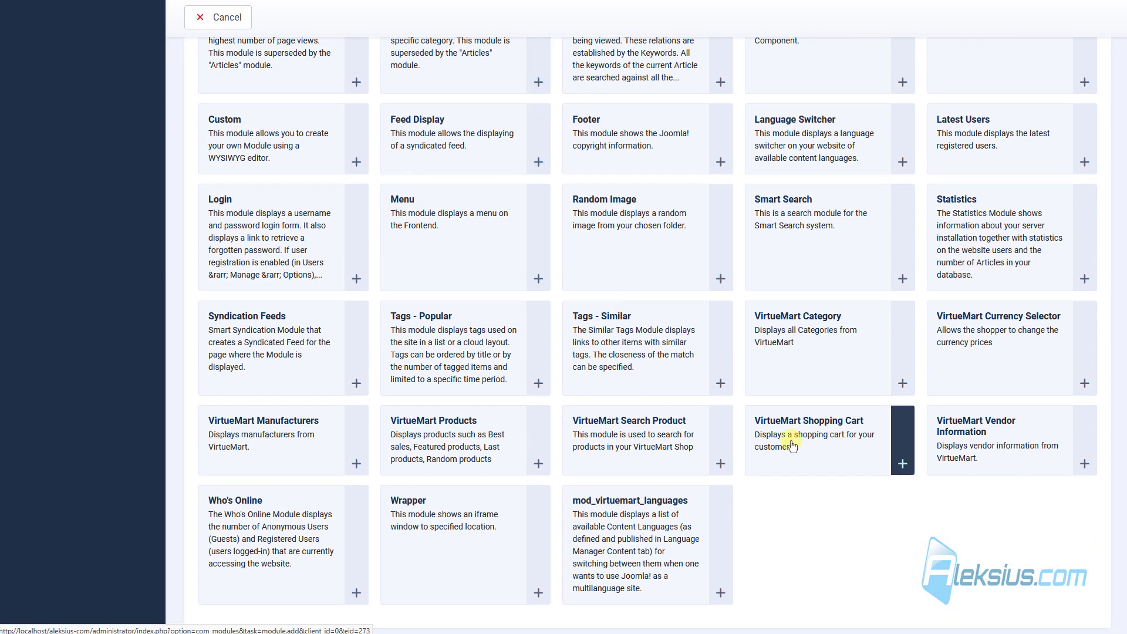
left_click(812, 420)
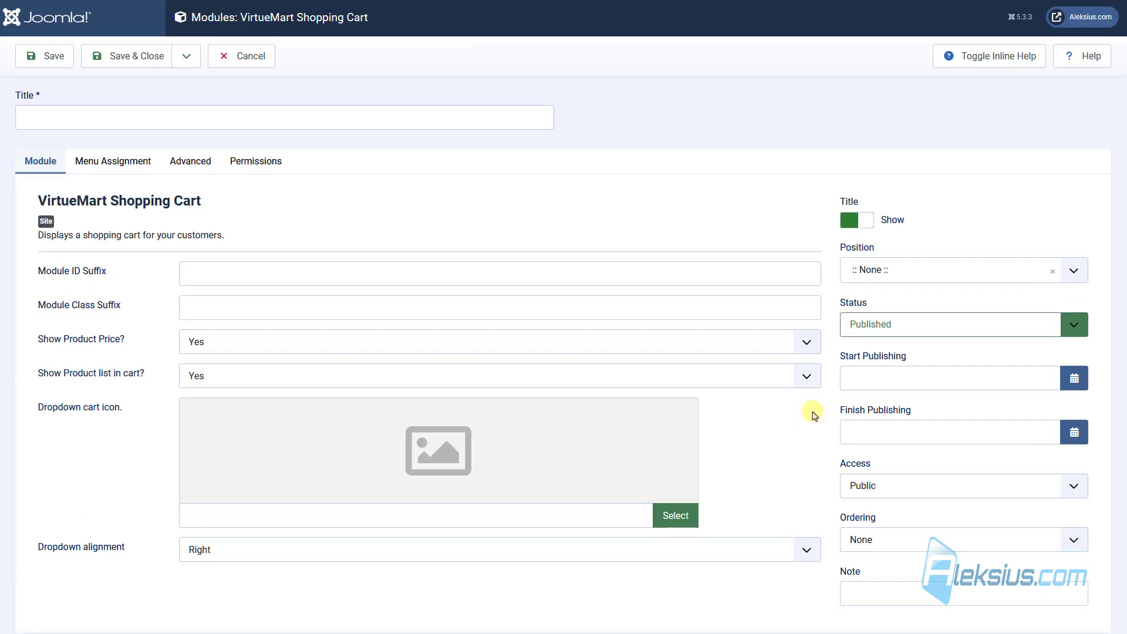
Title the new module VirtueMart Shopping Cart.
left_click(257, 124)
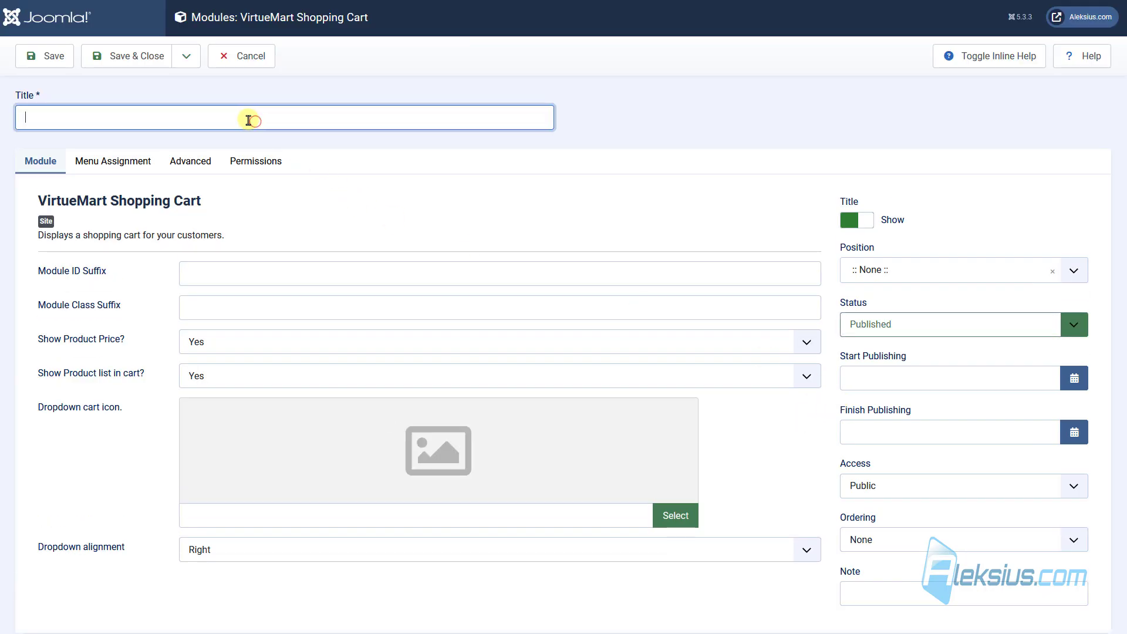
type("VirtueMart Shopping Cart")
key("BackSpace")
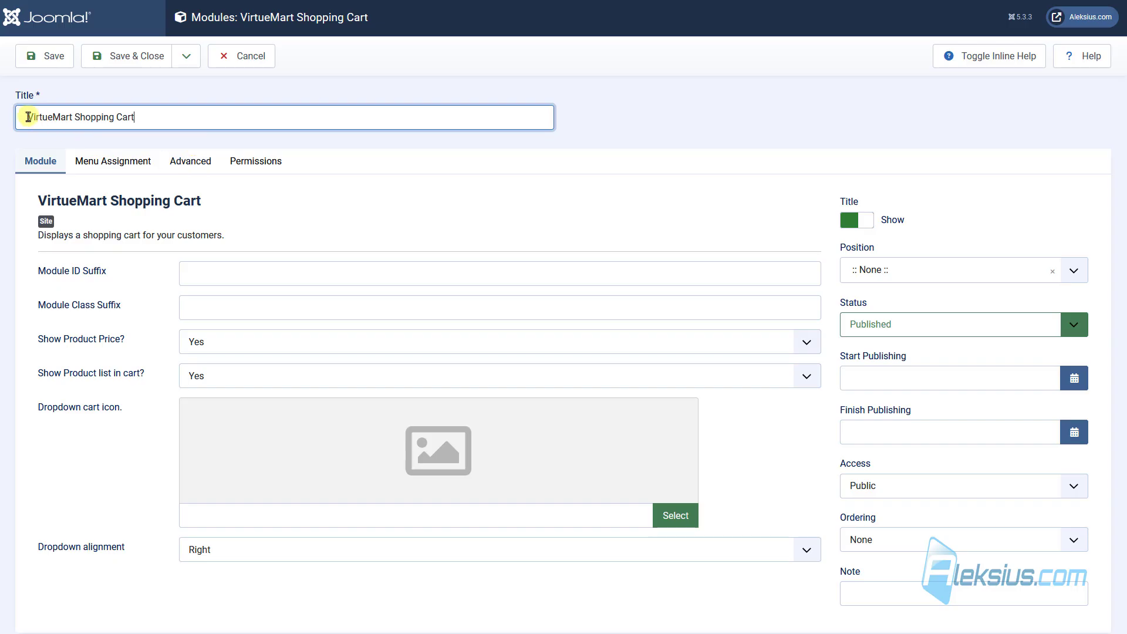
left_click(27, 116)
key("BackSpace")
left_click(53, 59)
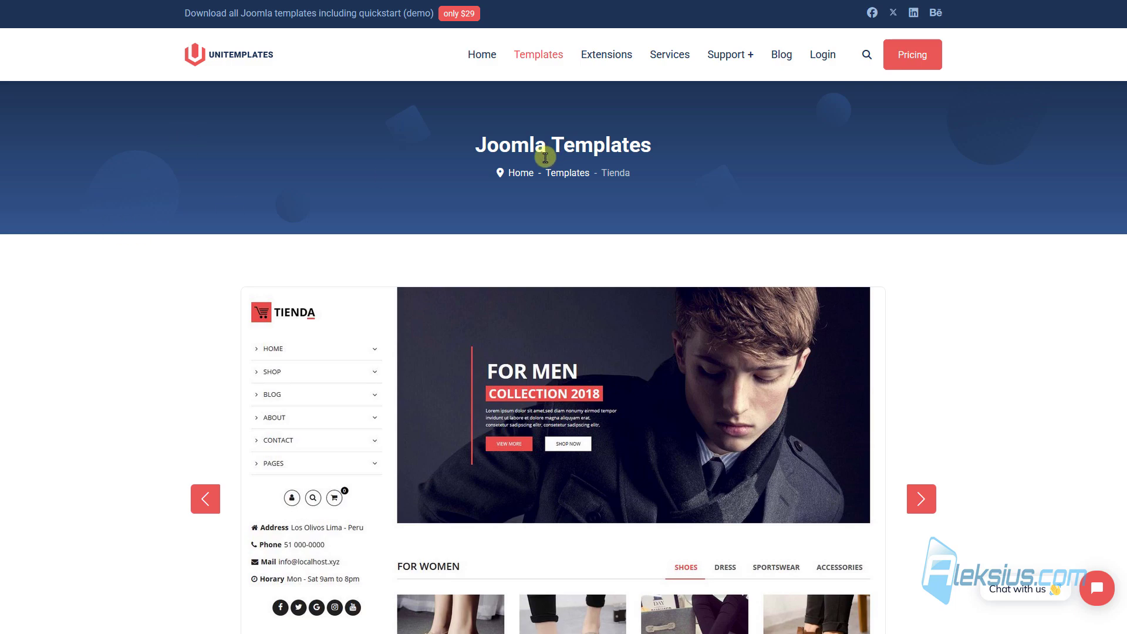
Look over the Tienda template's web page and set the cart module's class suffix to pull-right.
scroll(225, 432, "down", 4)
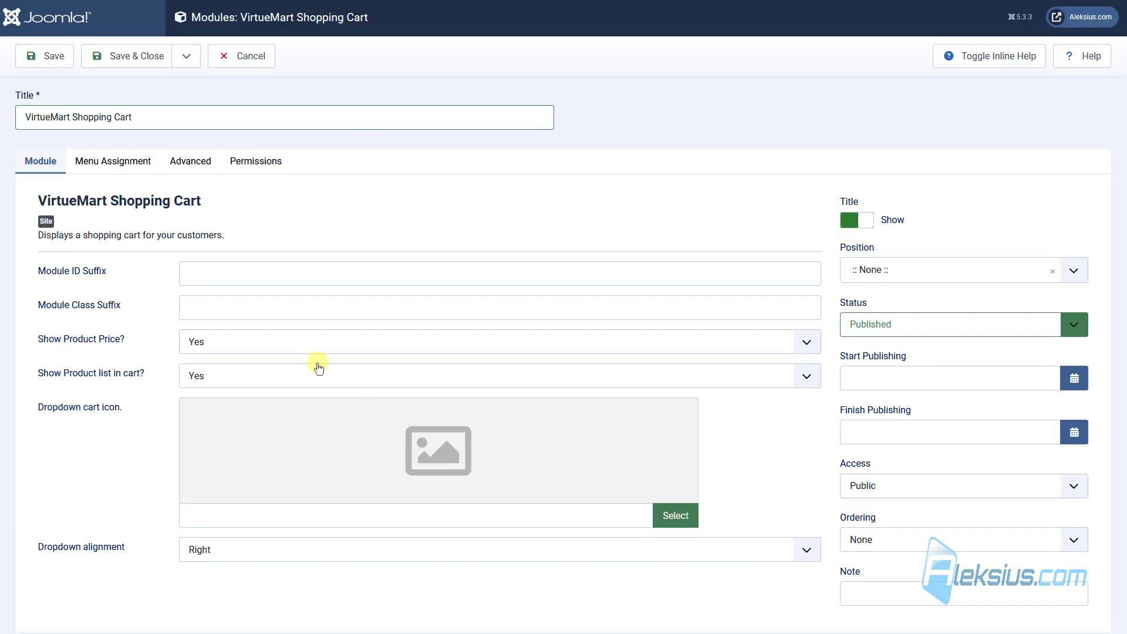
left_click(211, 304)
type("pull-right")
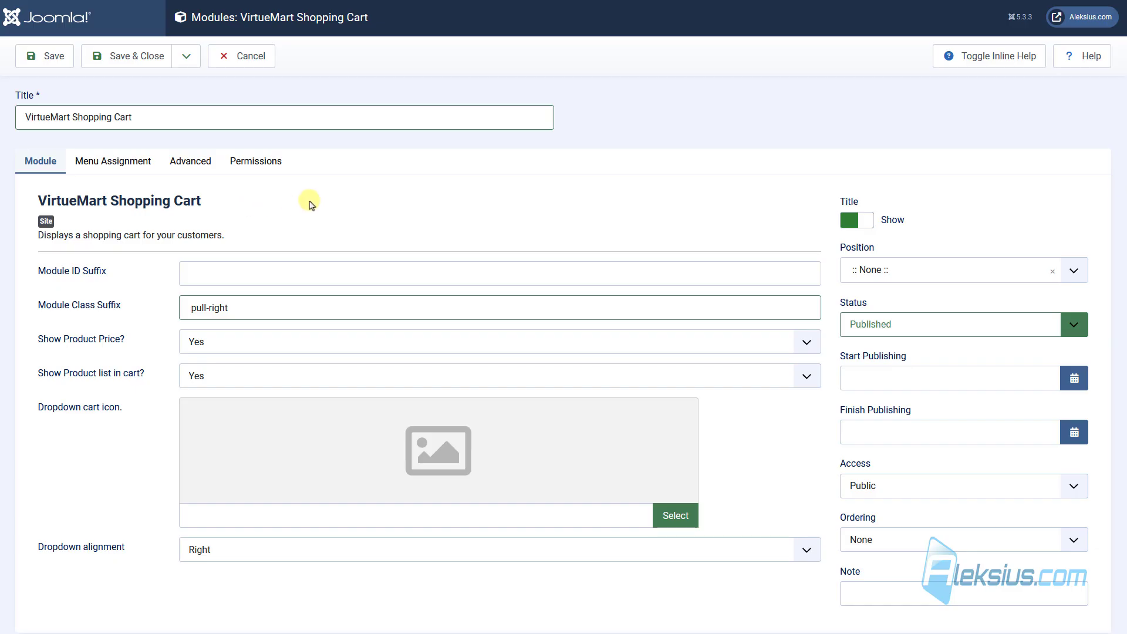
Hide the shopping cart module's title on the site and assign the module to the Menu [menu] position.
left_click(856, 222)
left_click(903, 266)
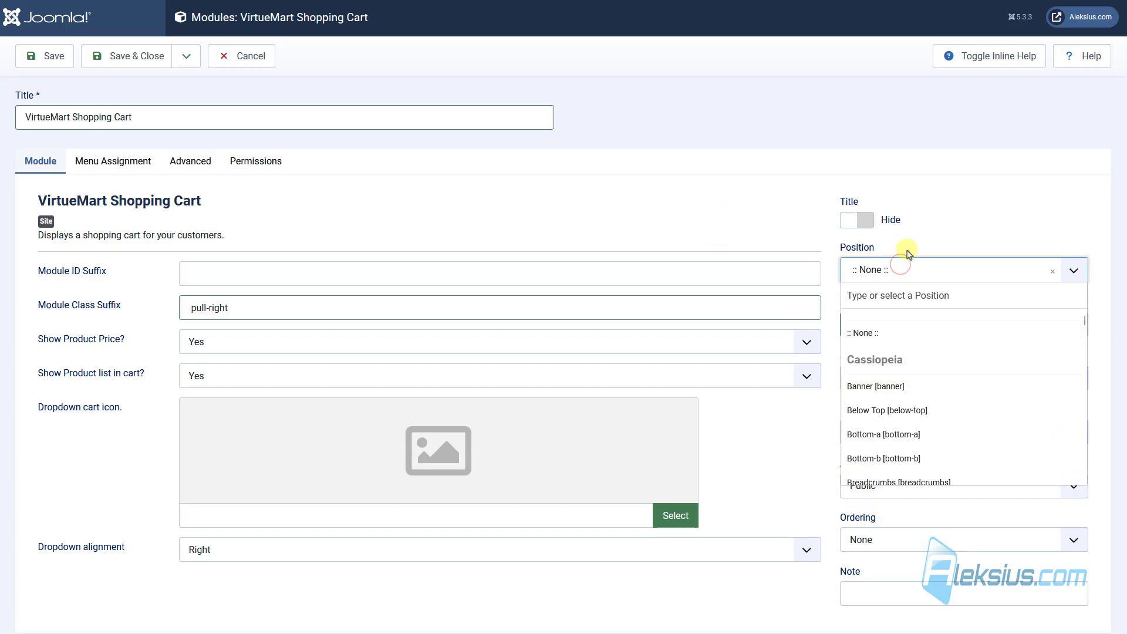
type("menu")
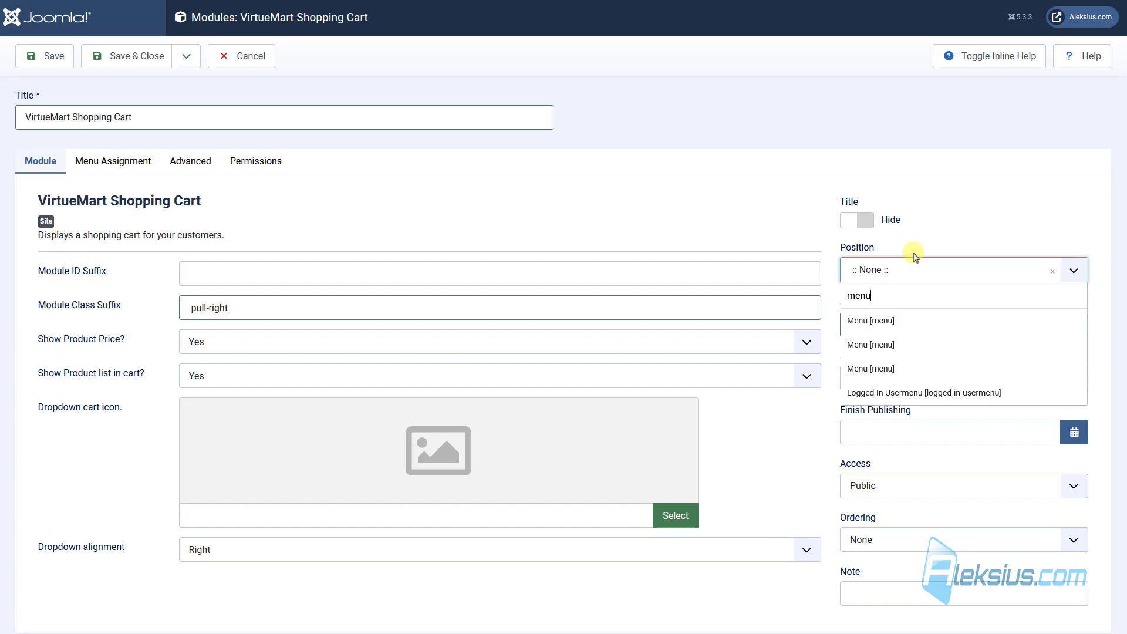
left_click(887, 367)
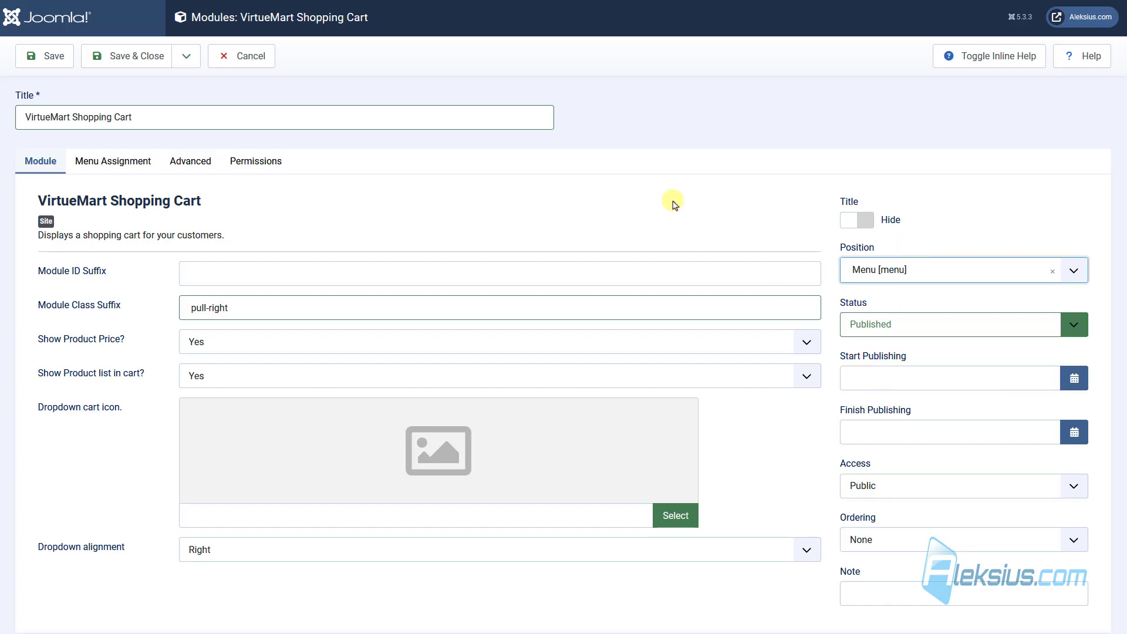
Choose the cart-mini layout from the ut_tienda template for the shopping cart module and save it.
left_click(125, 161)
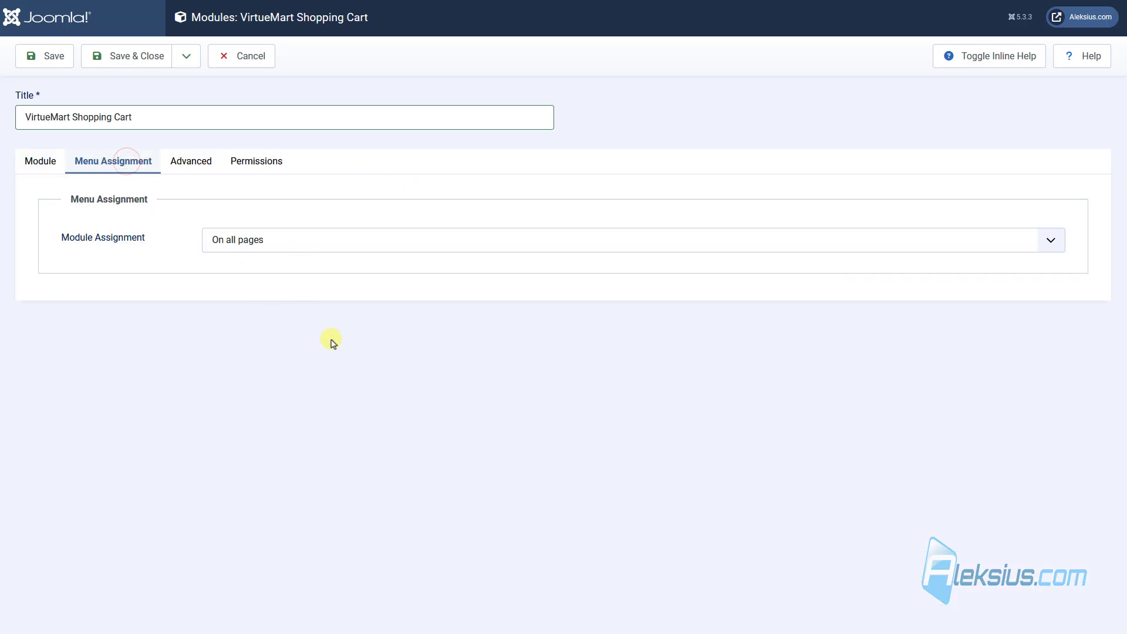
left_click(205, 167)
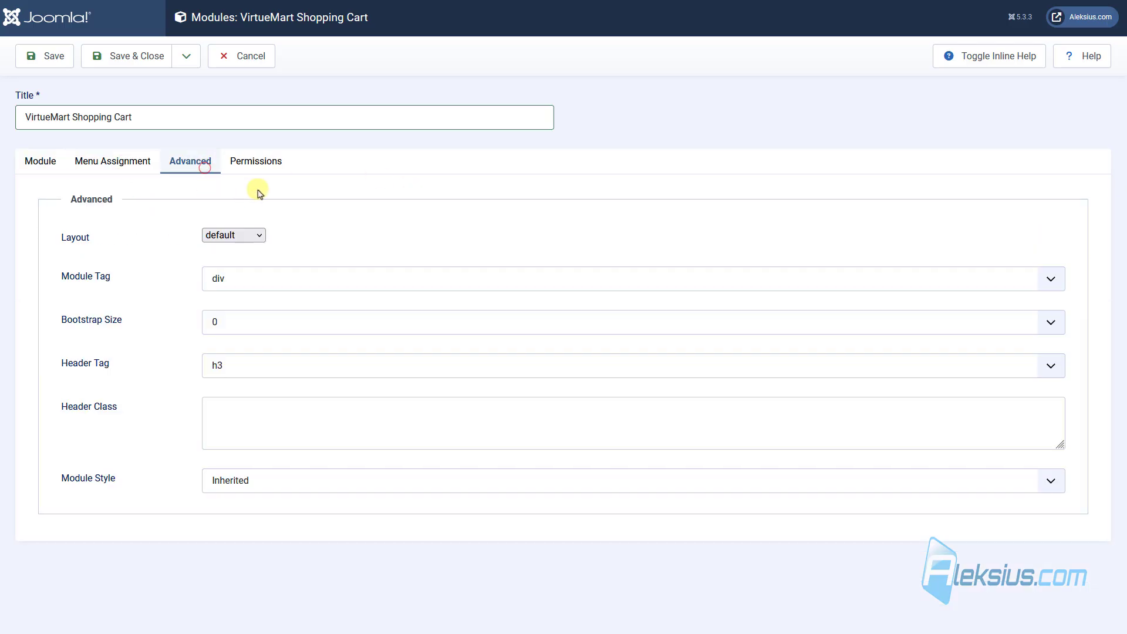
left_click(243, 237)
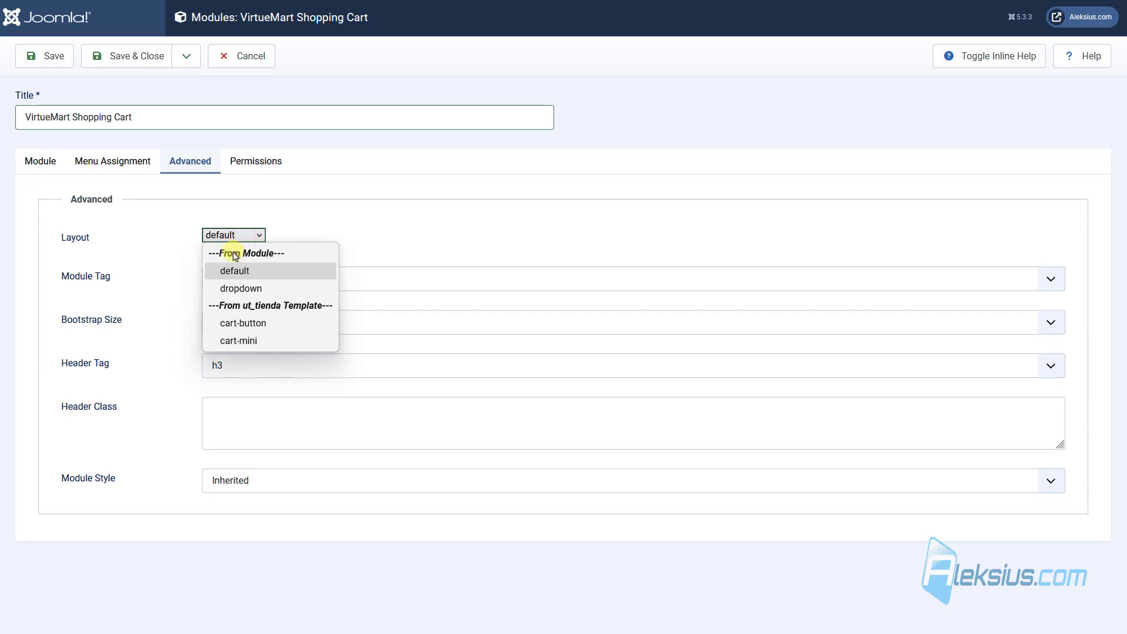
left_click(257, 342)
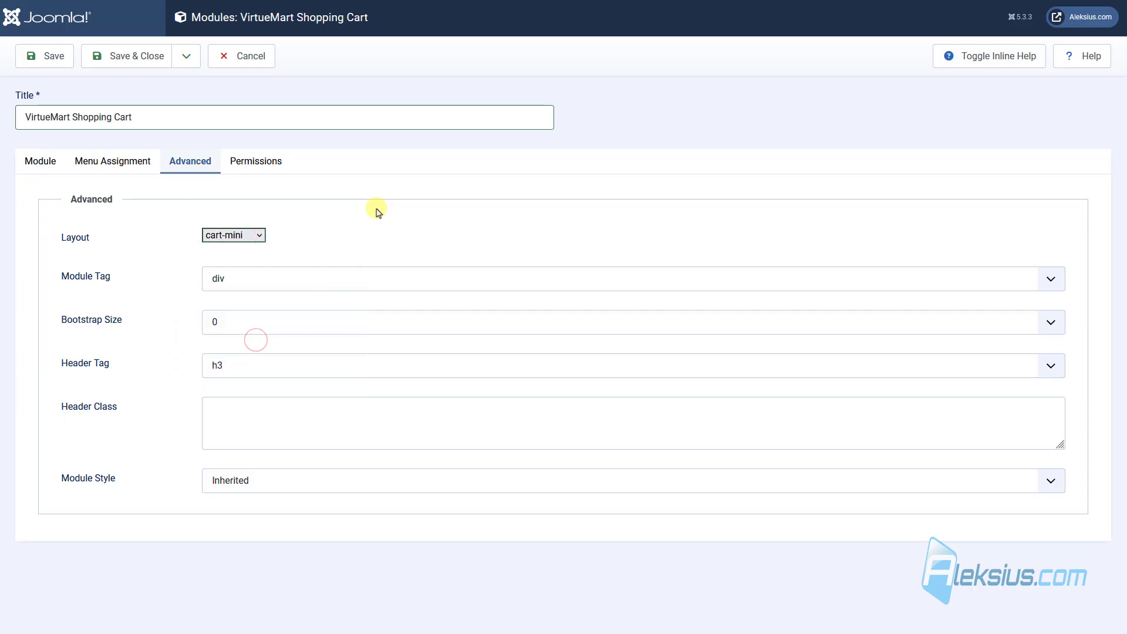
left_click(53, 57)
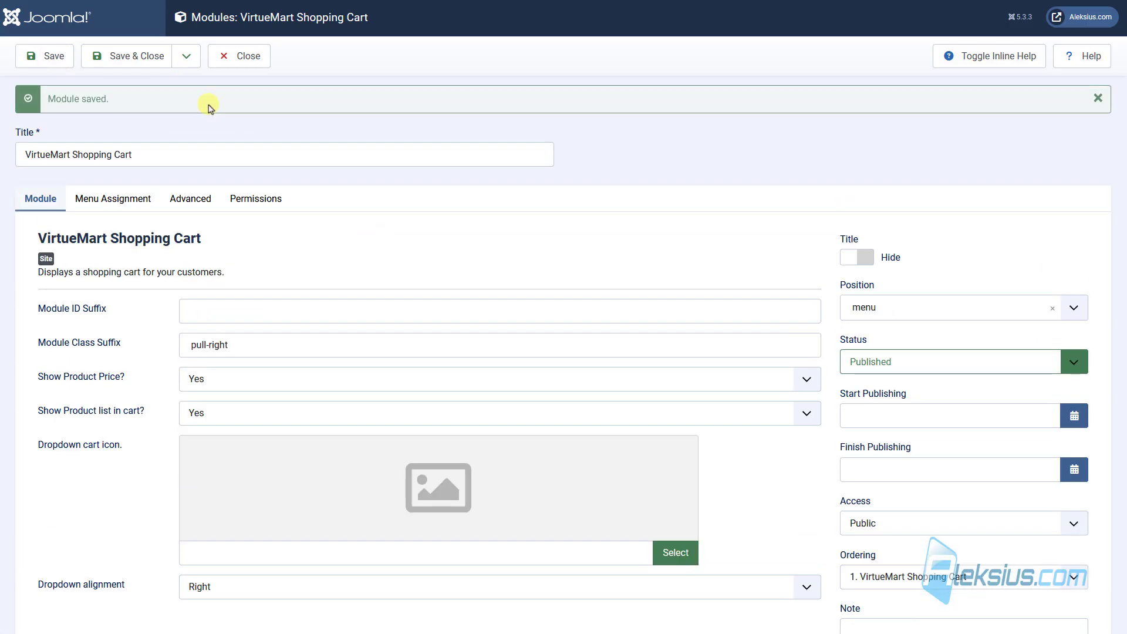
left_click(195, 196)
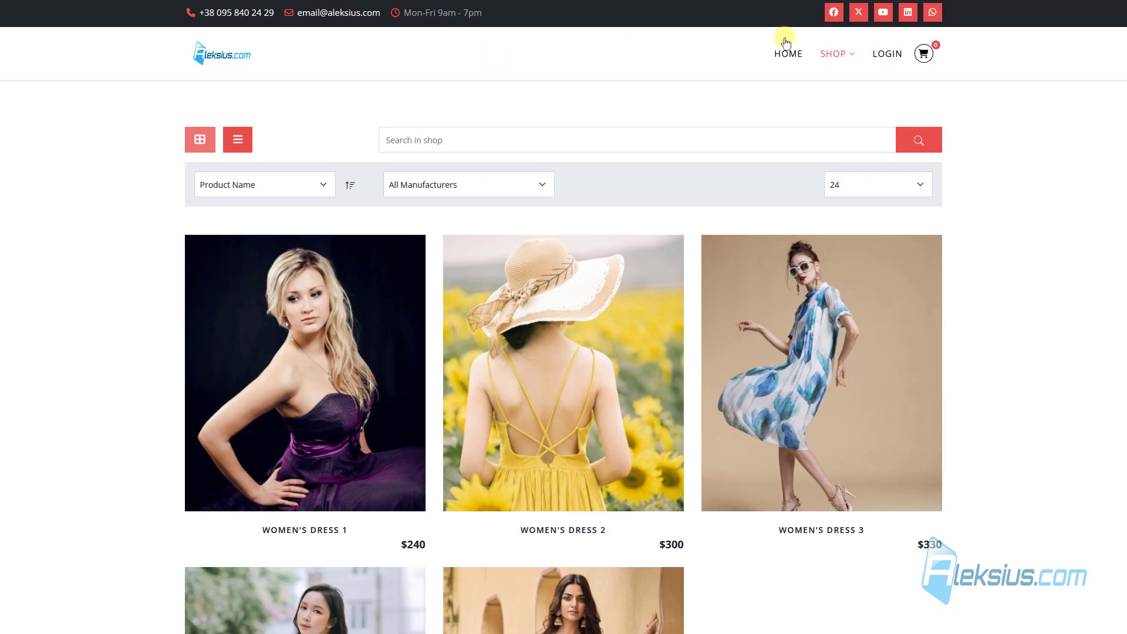
On the shop's front end, add Women's dress 2 and Women's dress 1 to the cart and view the mini cart.
left_click(934, 50)
mouse_move(555, 417)
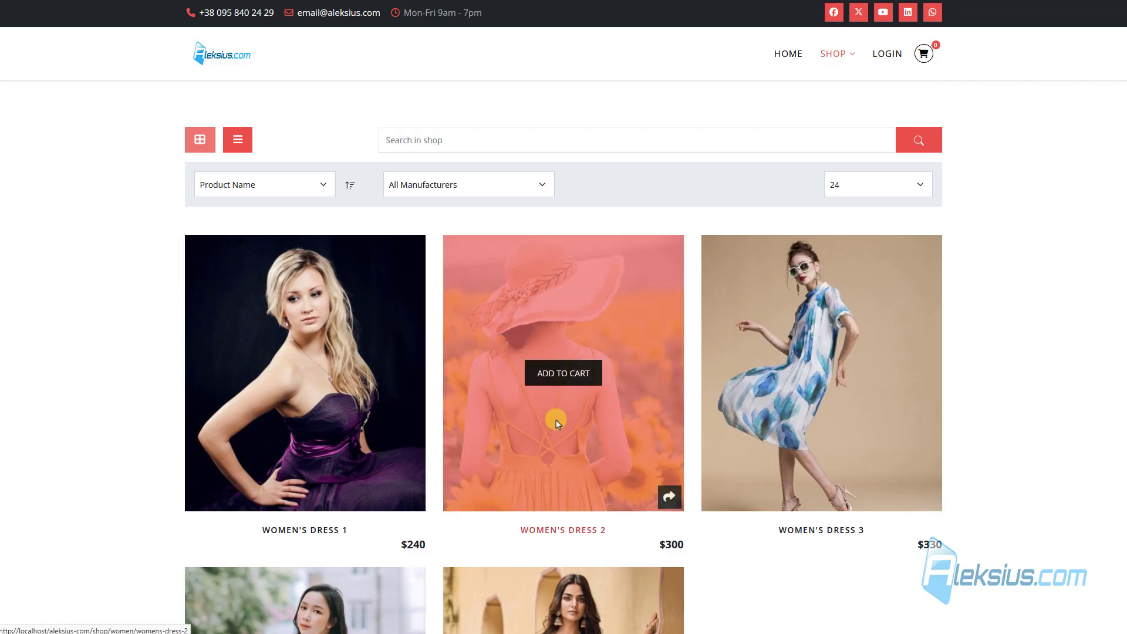
left_click(561, 375)
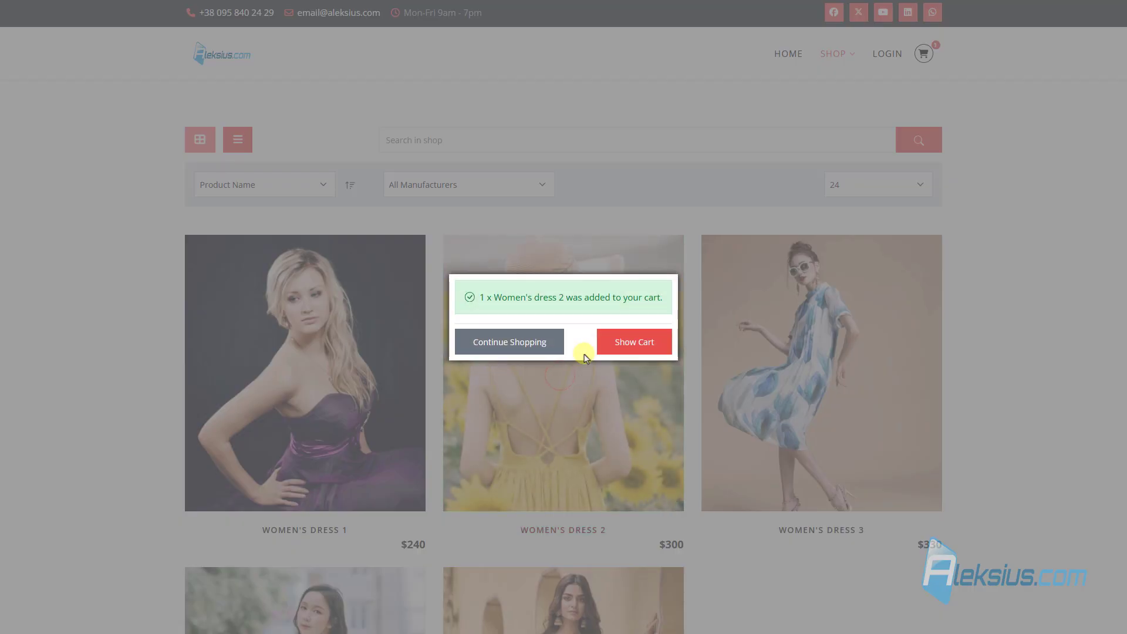
left_click(518, 345)
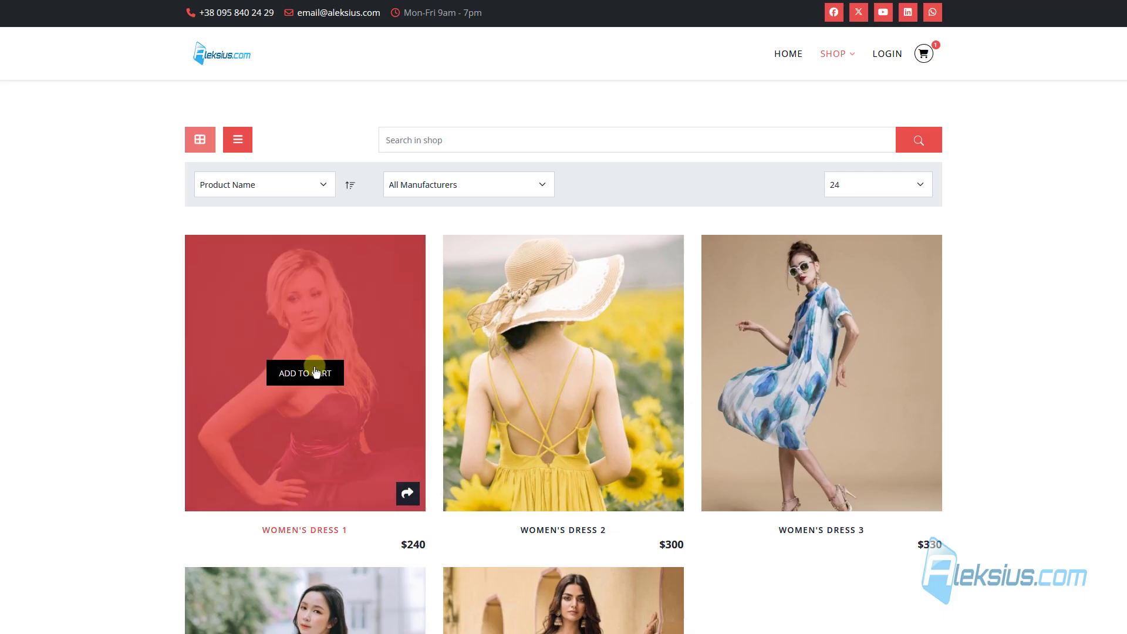
left_click(310, 378)
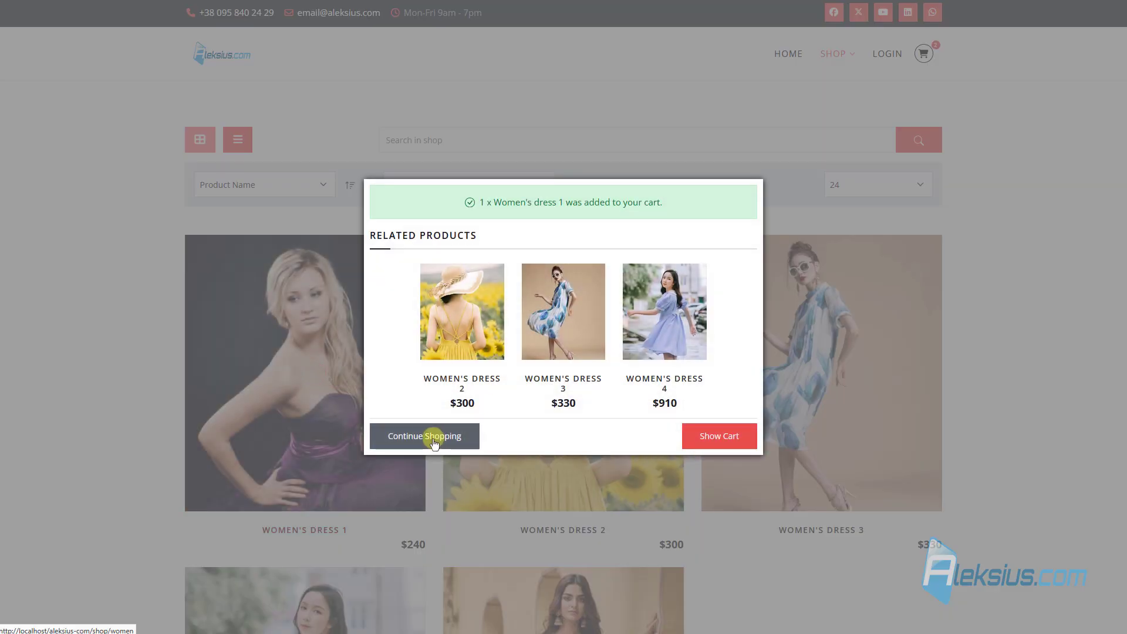
left_click(433, 443)
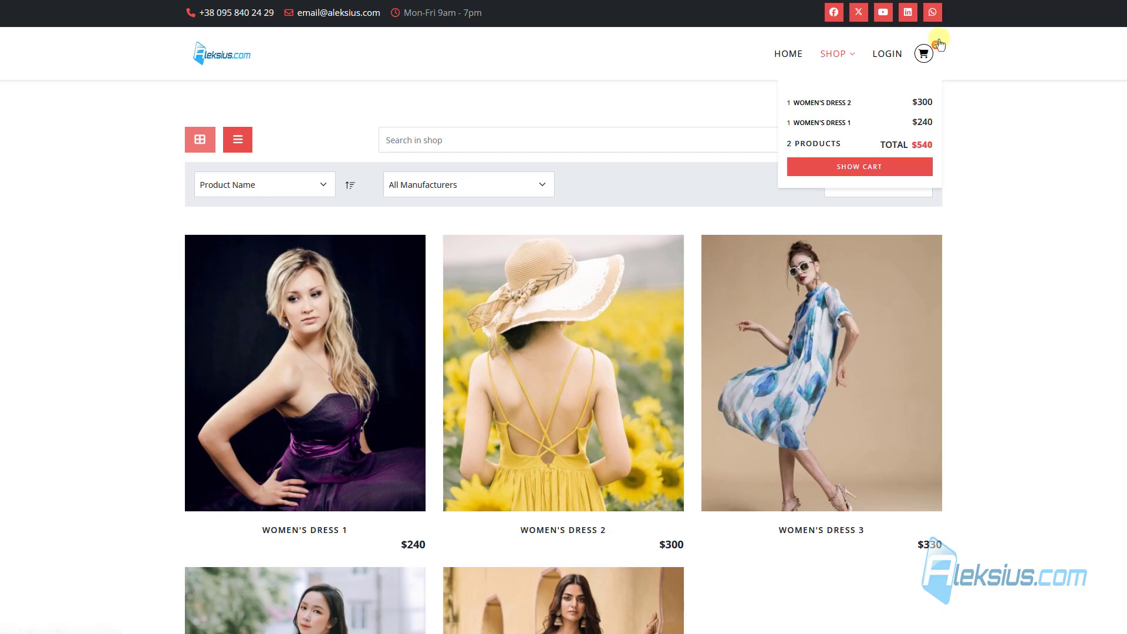
mouse_move(934, 52)
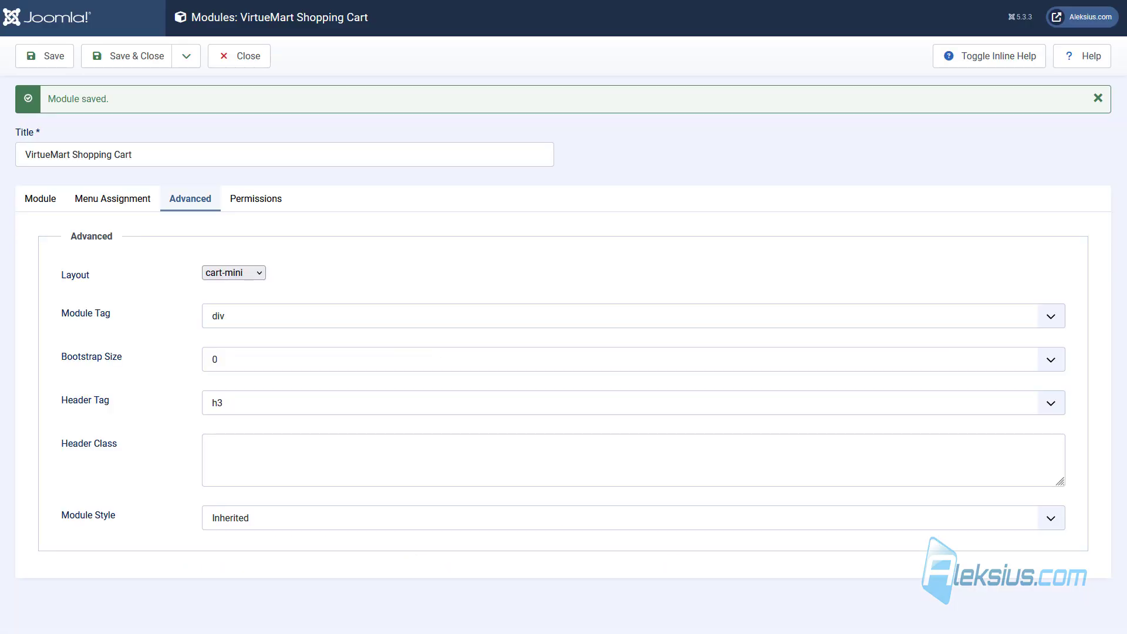
Back in the cart module's settings, turn off the product price and the product list in cart, and save.
left_click(48, 200)
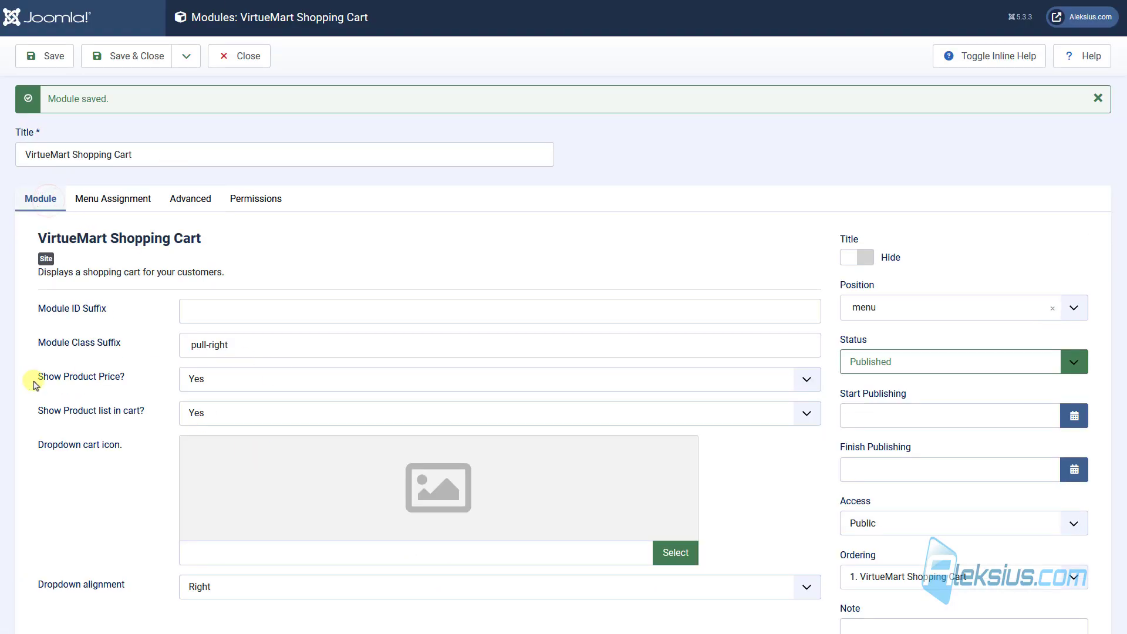
left_click(225, 383)
left_click(219, 401)
left_click(219, 412)
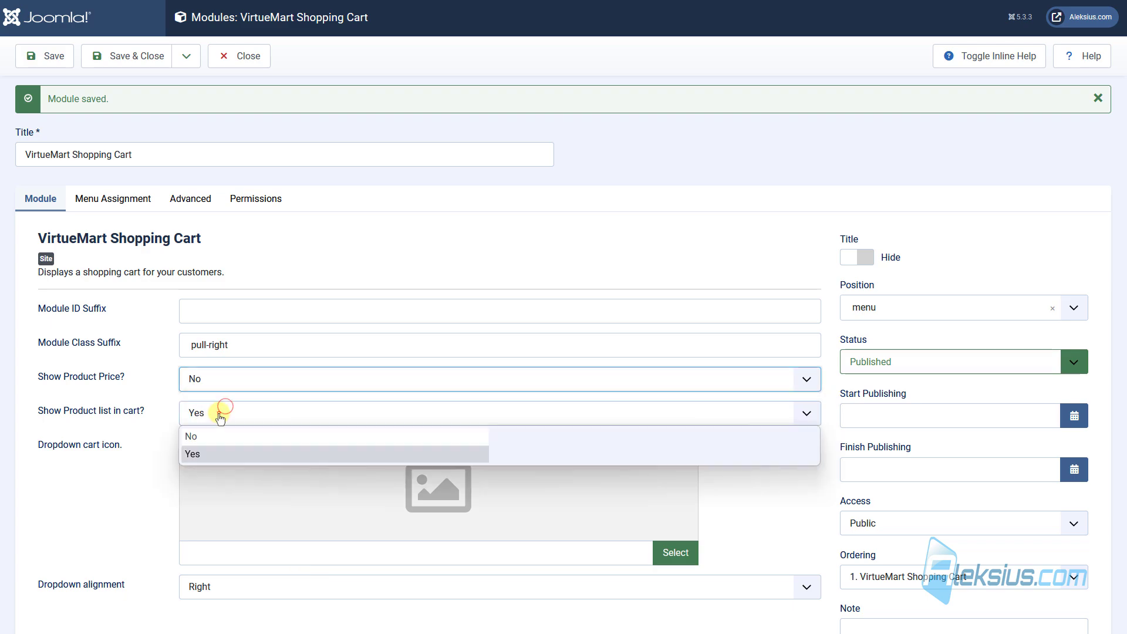
left_click(222, 435)
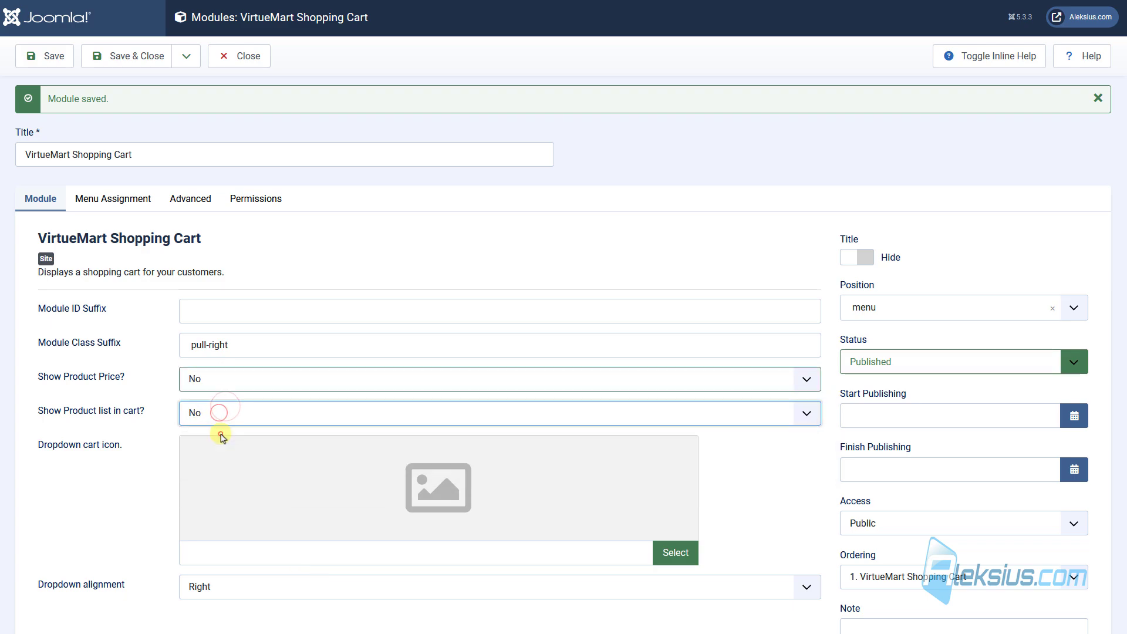
left_click(55, 54)
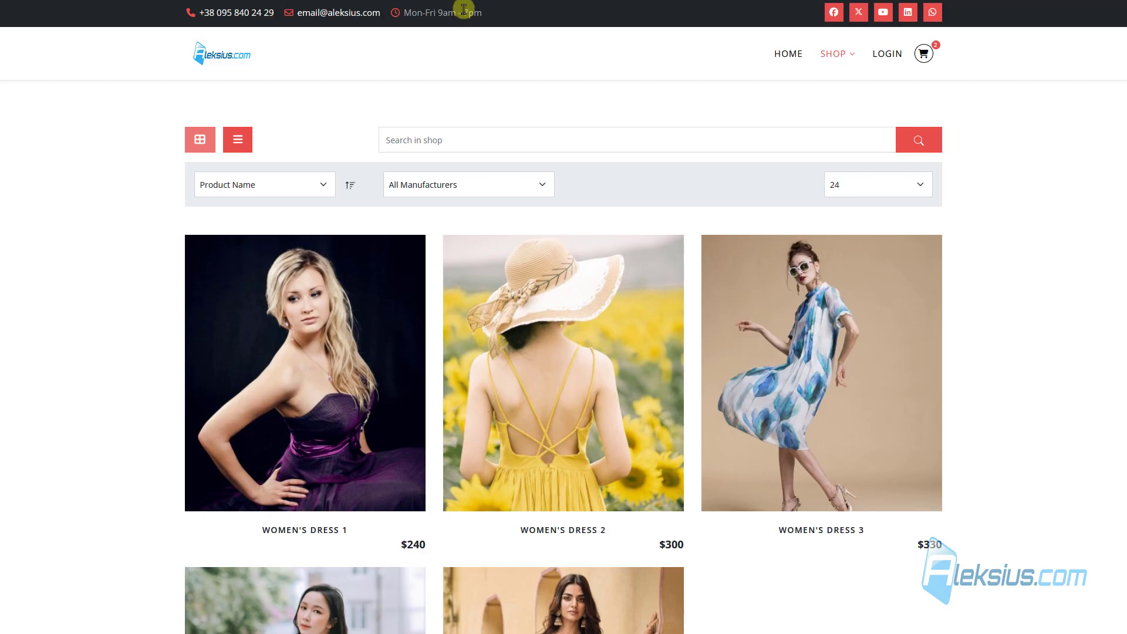
Check the mini cart on the shop's front end and open the full cart page from it.
mouse_move(925, 58)
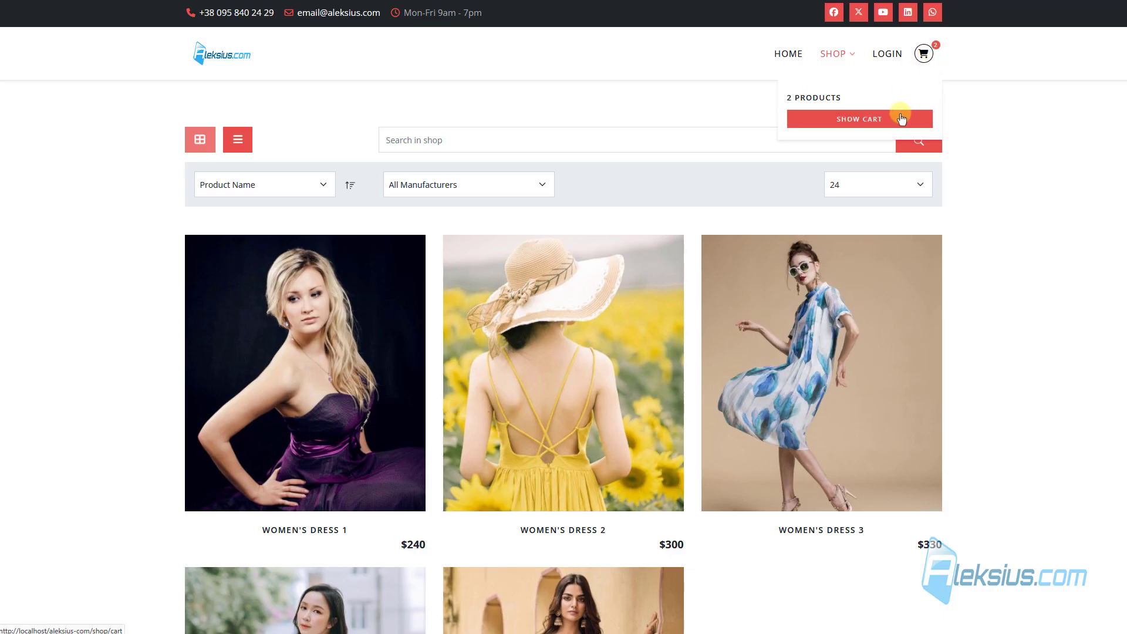
left_click(923, 115)
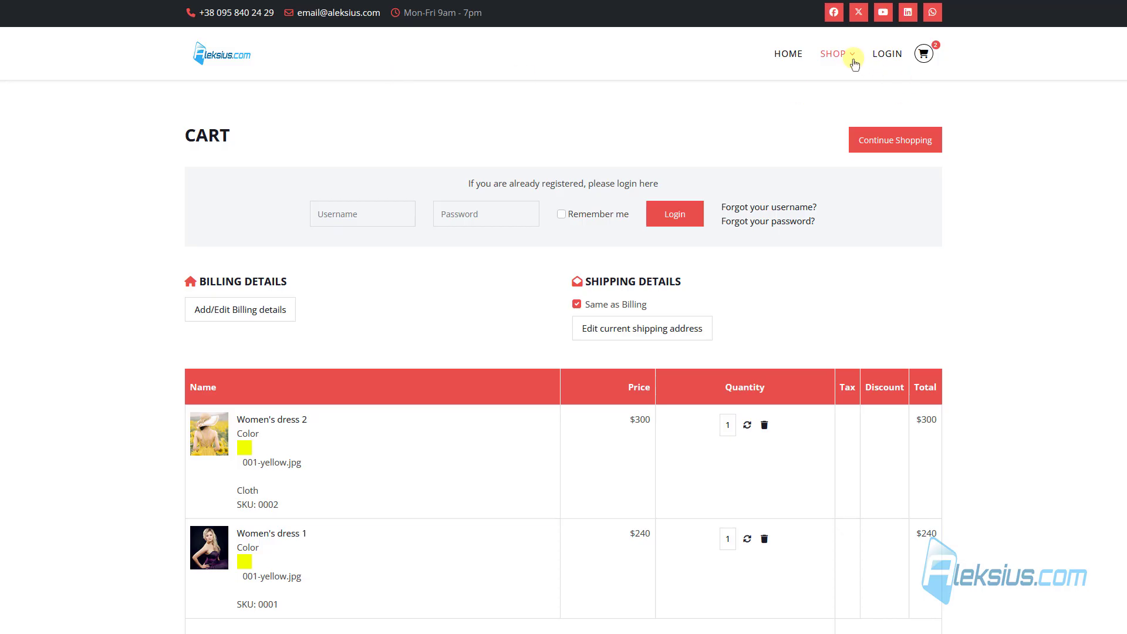
mouse_move(846, 56)
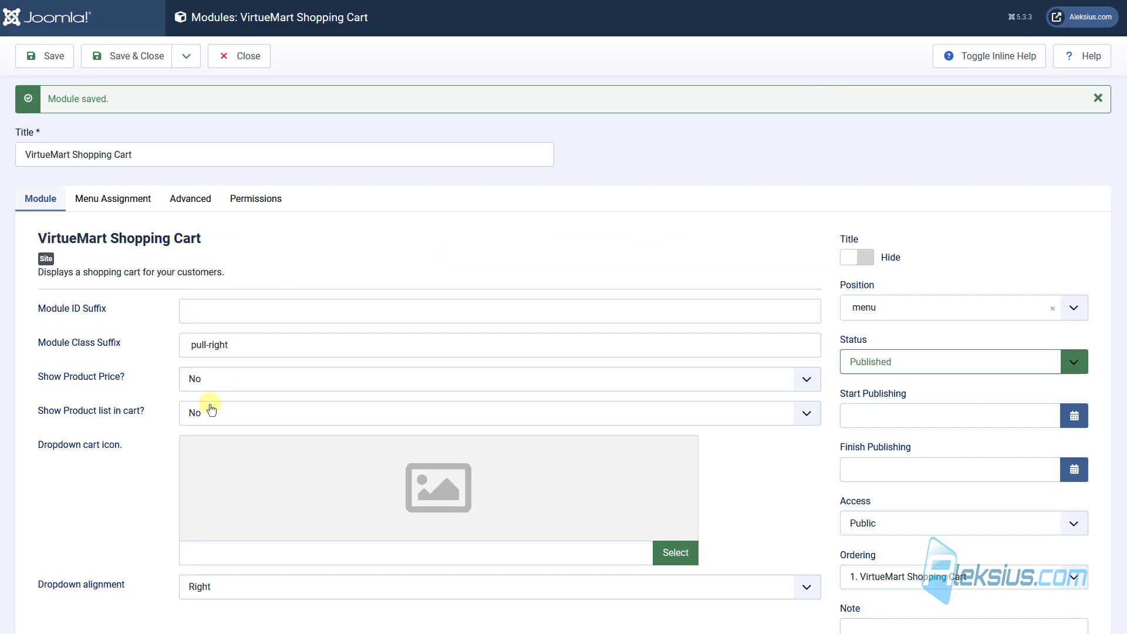
Set the cart module's product price and product list in cart options back to Yes and save.
left_click(205, 380)
left_click(223, 421)
left_click(218, 413)
left_click(218, 452)
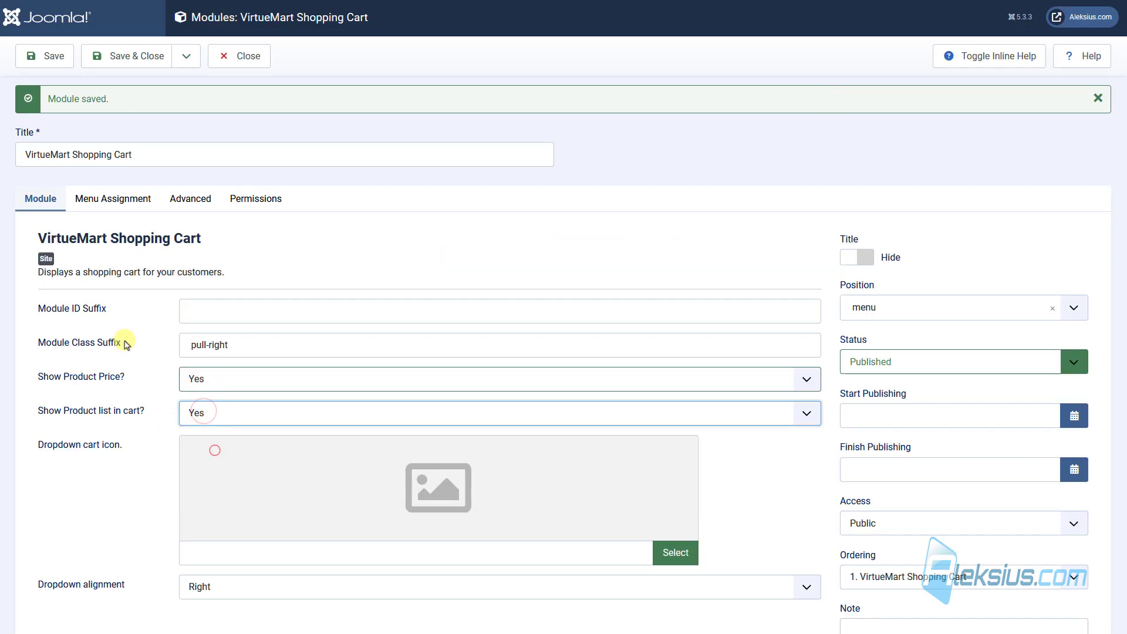
left_click(47, 56)
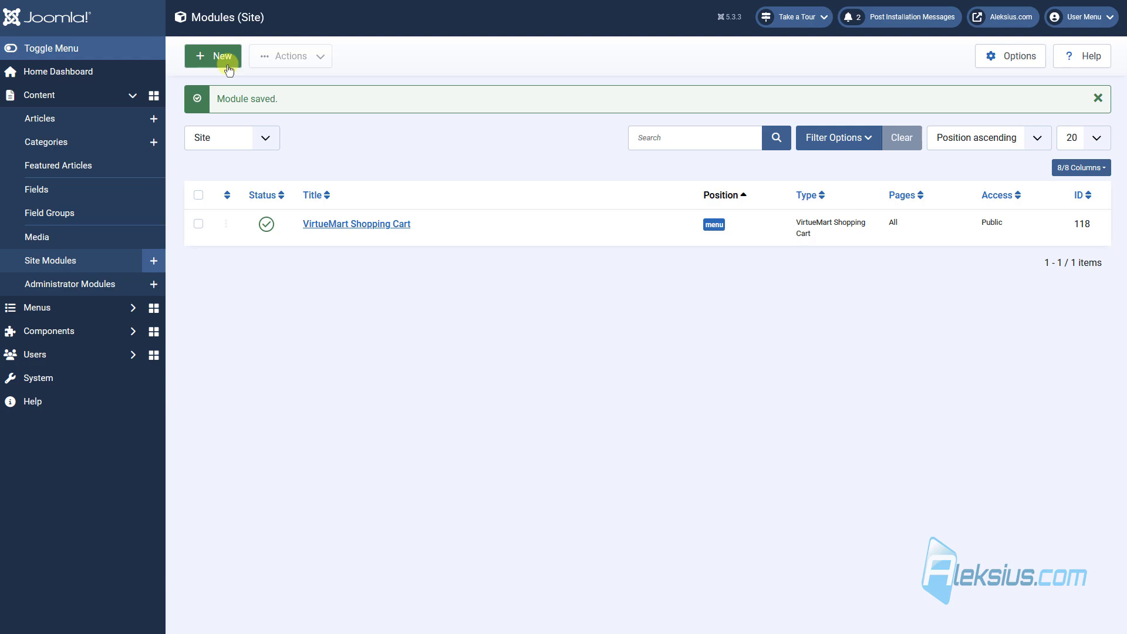
Start a new site module of the type VirtueMart Products.
left_click(224, 58)
scroll(605, 272, "down", 4)
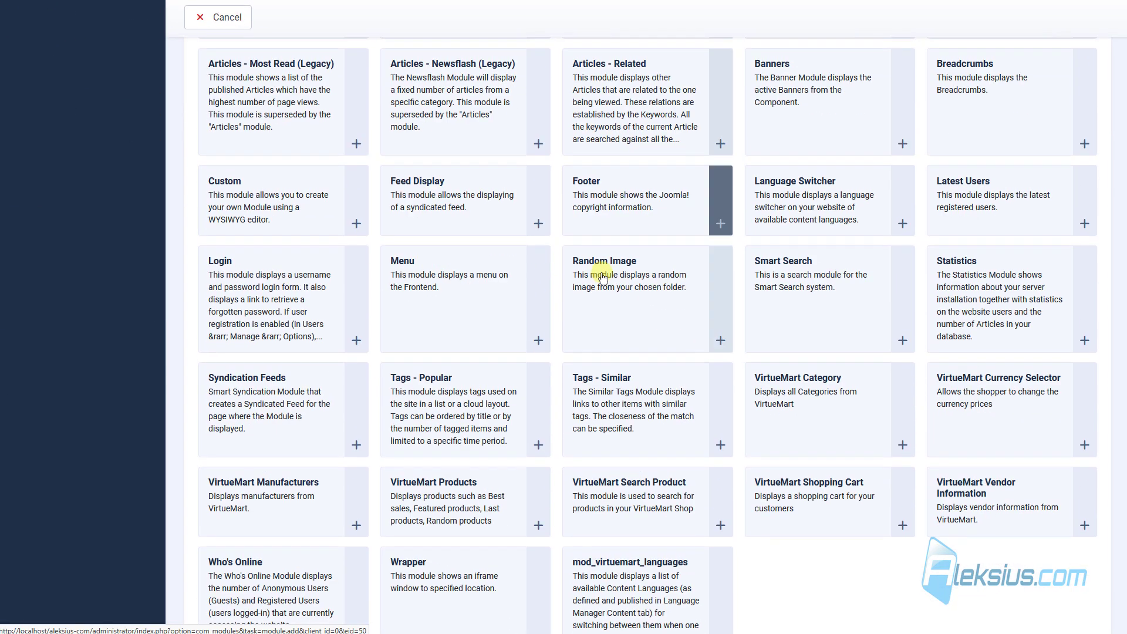
scroll(602, 273, "down", 1)
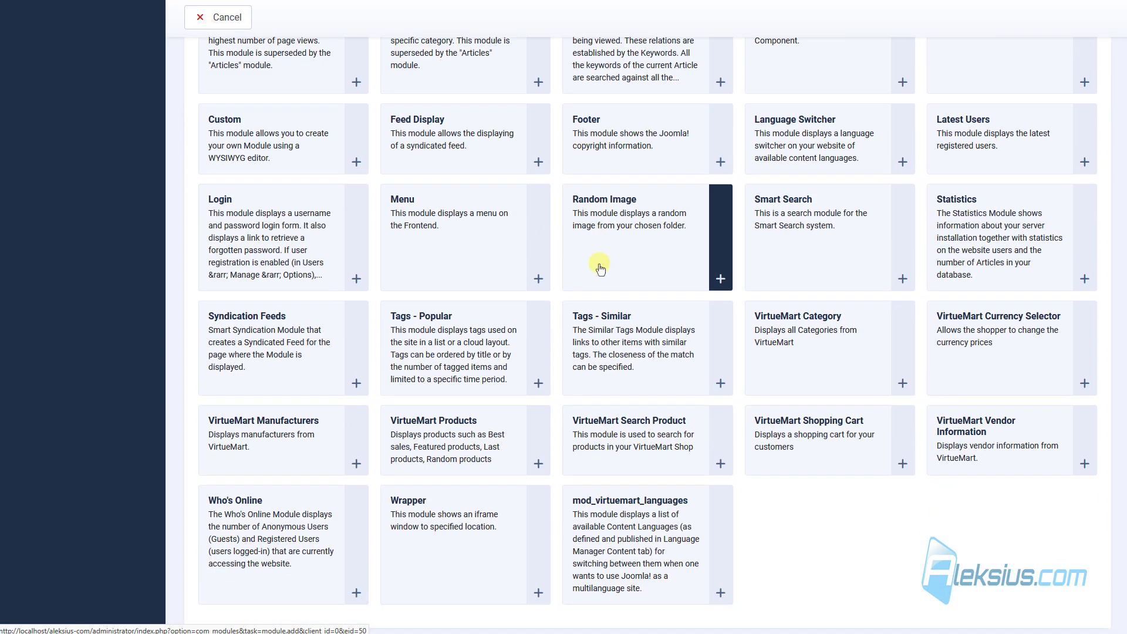
left_click(492, 435)
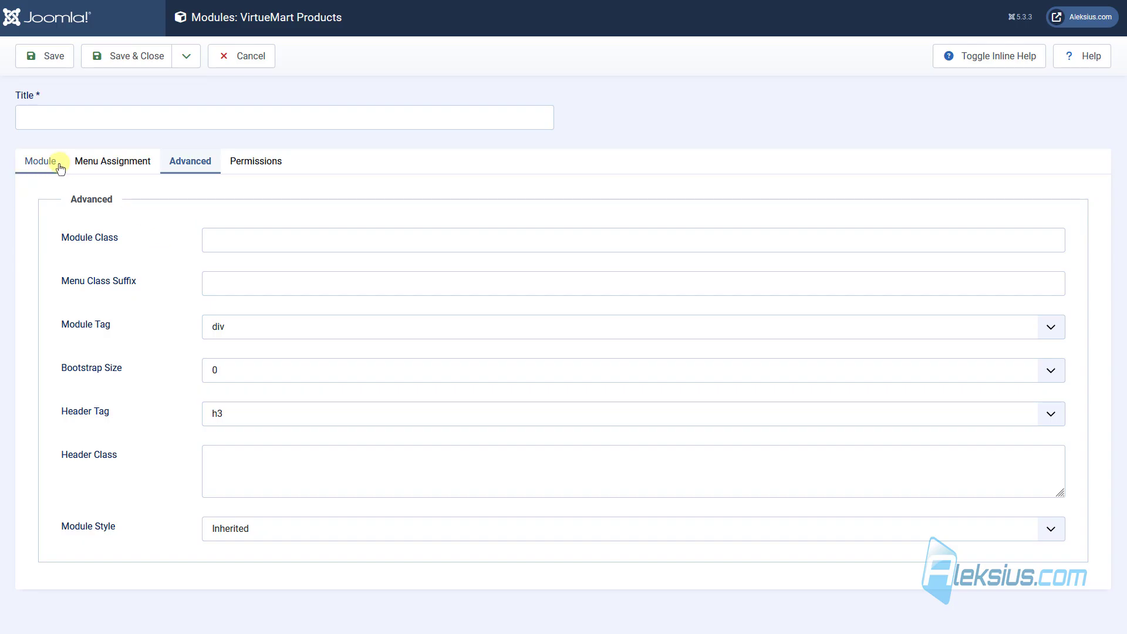
Title the new products module VirtueMart Products by copying its module type name.
left_click(41, 161)
triple_click(161, 201)
key("ctrl+c")
left_click(44, 112)
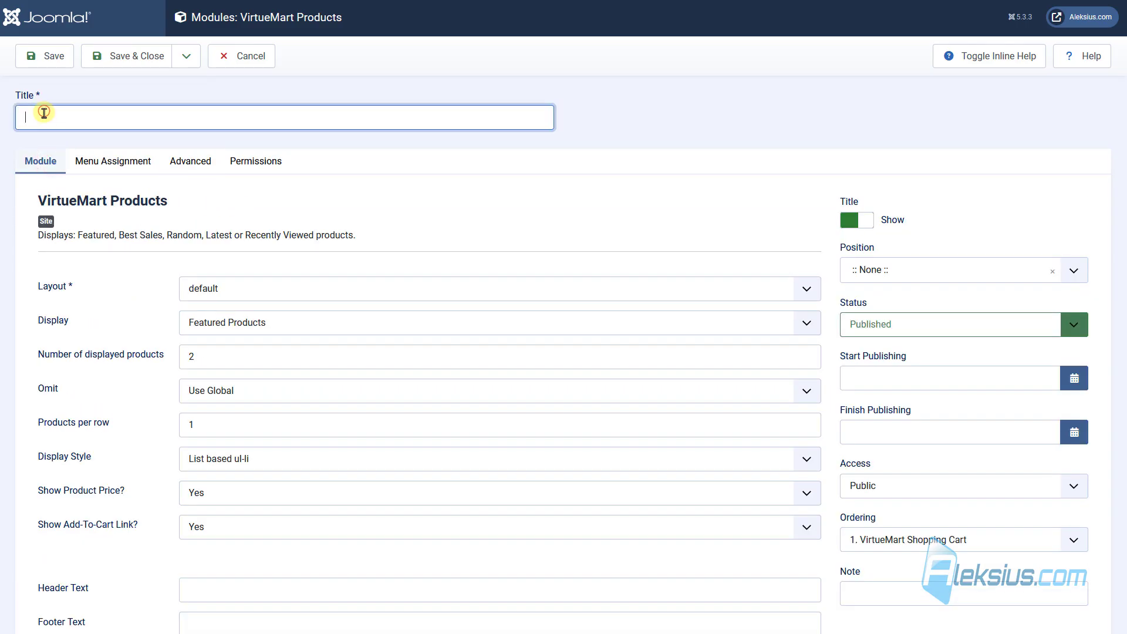
key("ctrl+v")
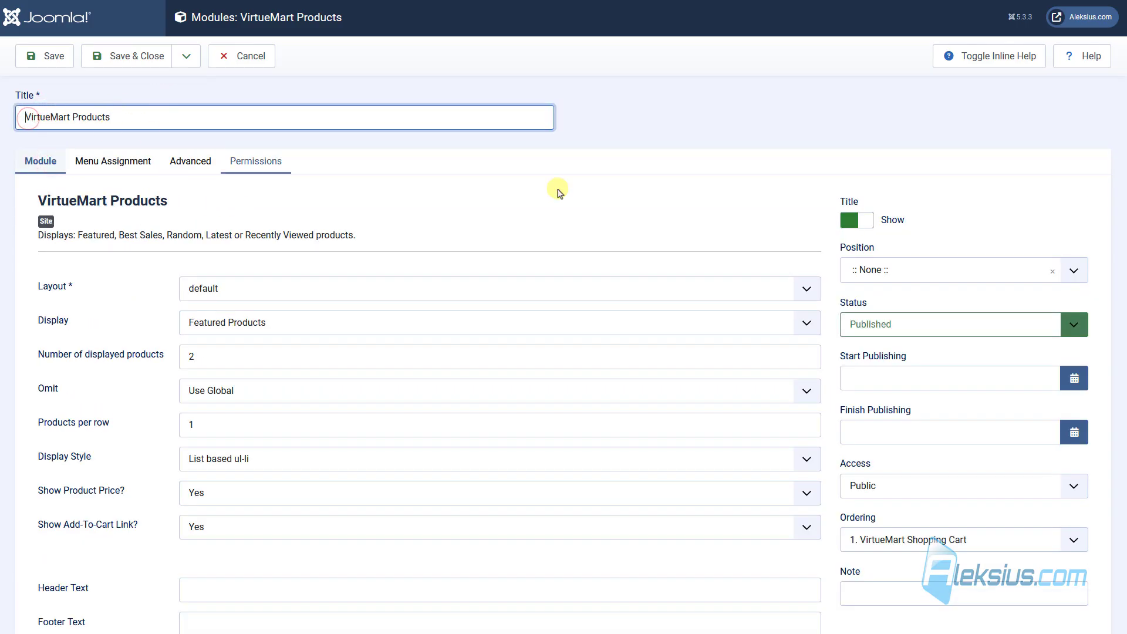
left_click(794, 155)
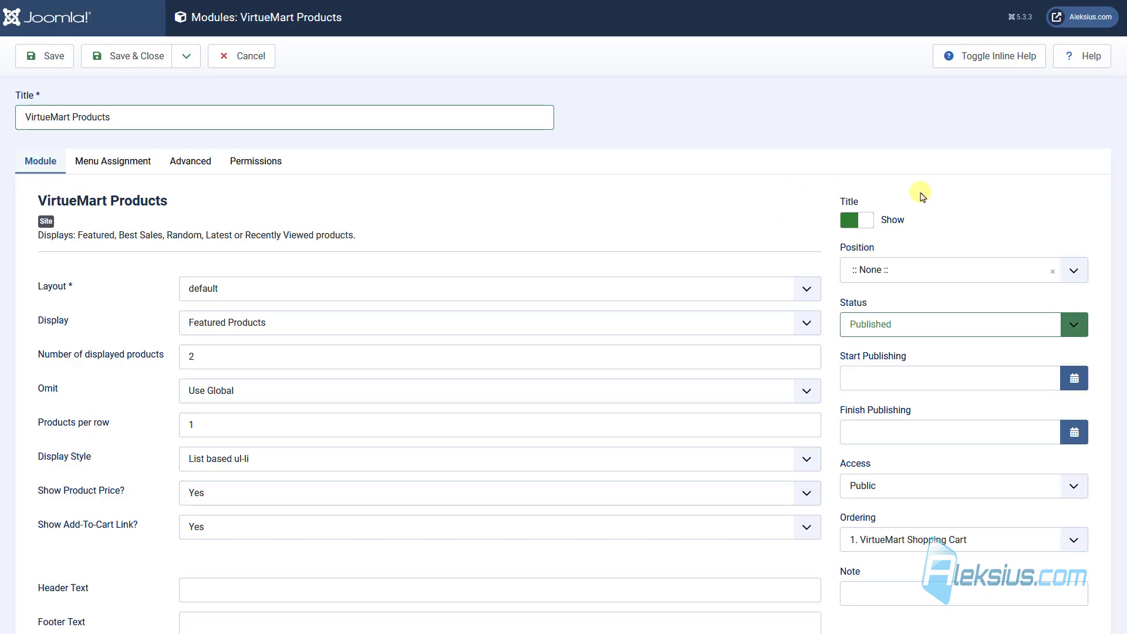
Place the products module in the Right [right] position and set its layout to list.
left_click(912, 272)
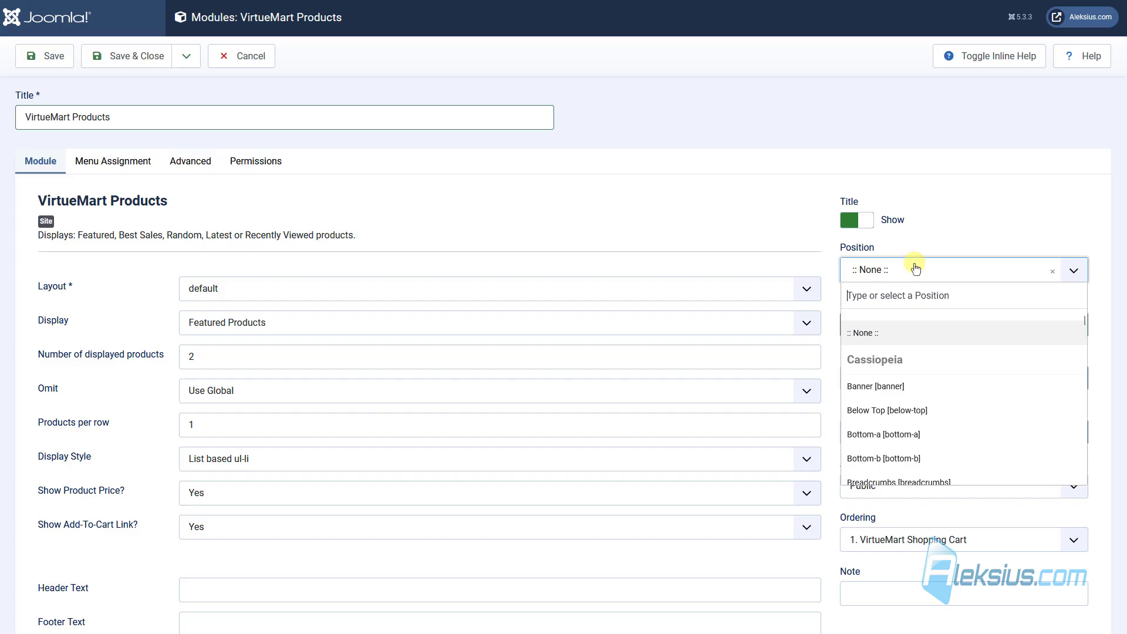
type("right")
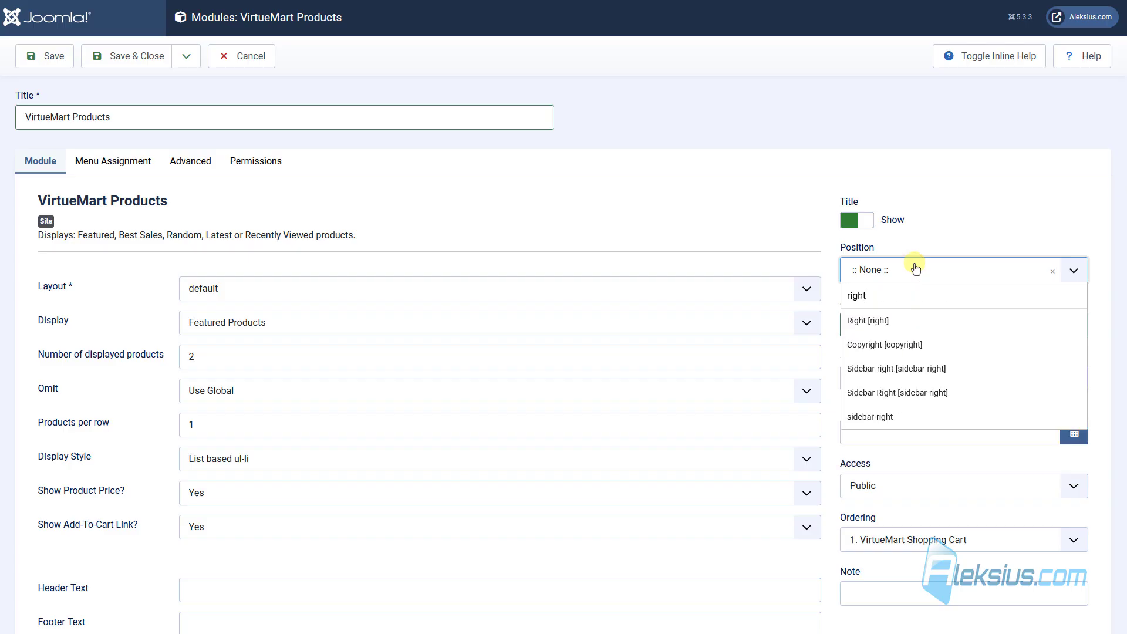
left_click(912, 321)
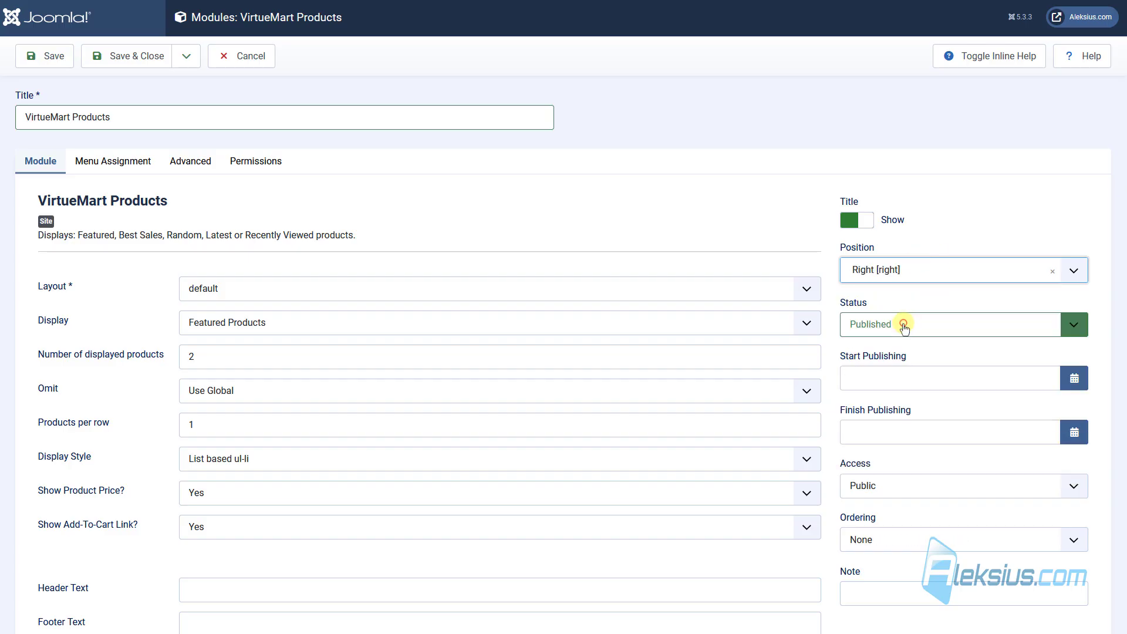
left_click(265, 300)
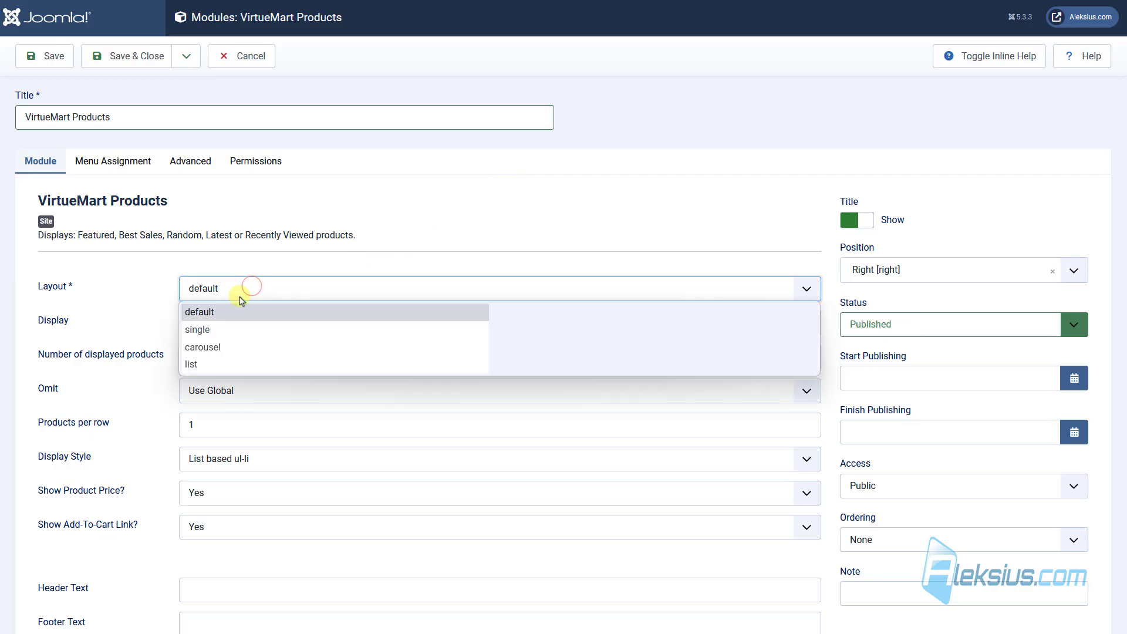
left_click(219, 364)
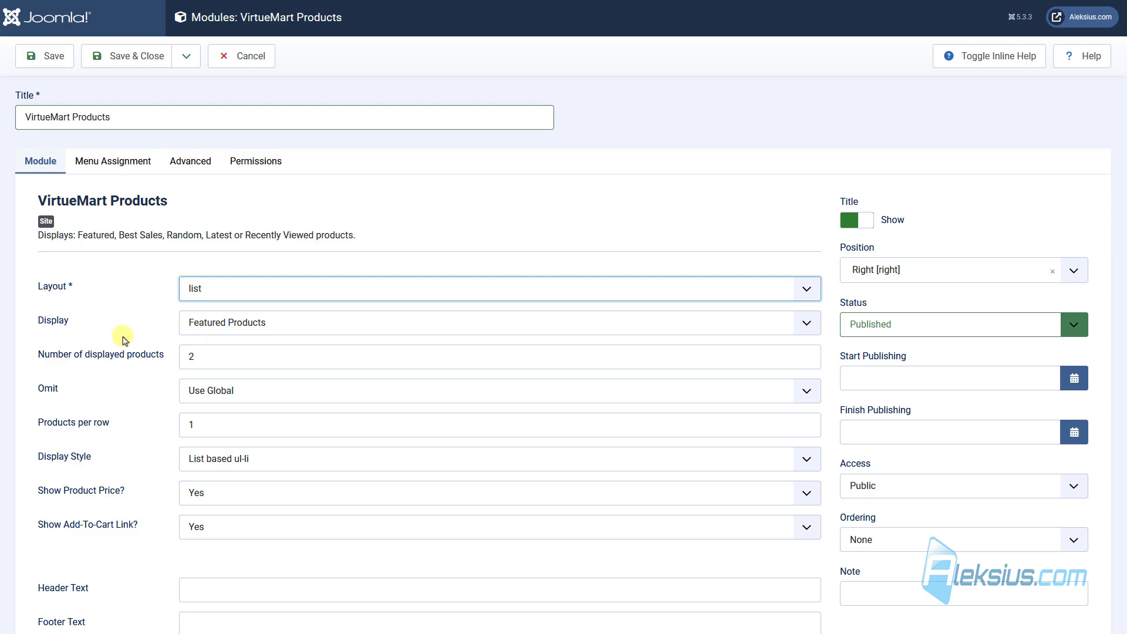
Keep the module's display on Featured Products and mark Men's suit 5 as featured in the VirtueMart product list.
left_click(291, 327)
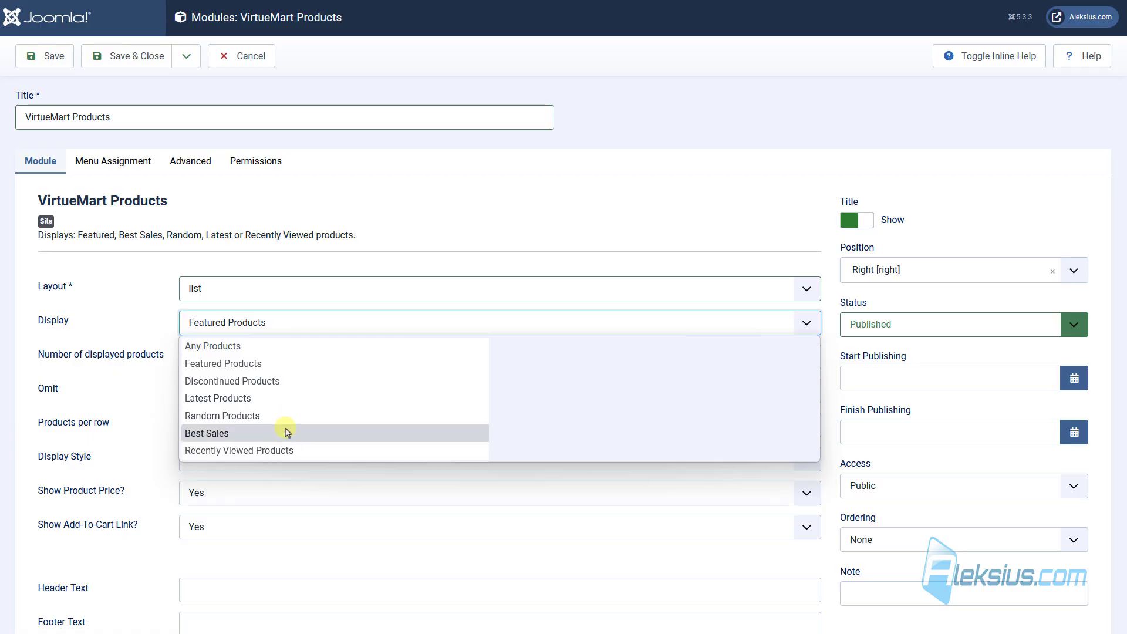
left_click(308, 217)
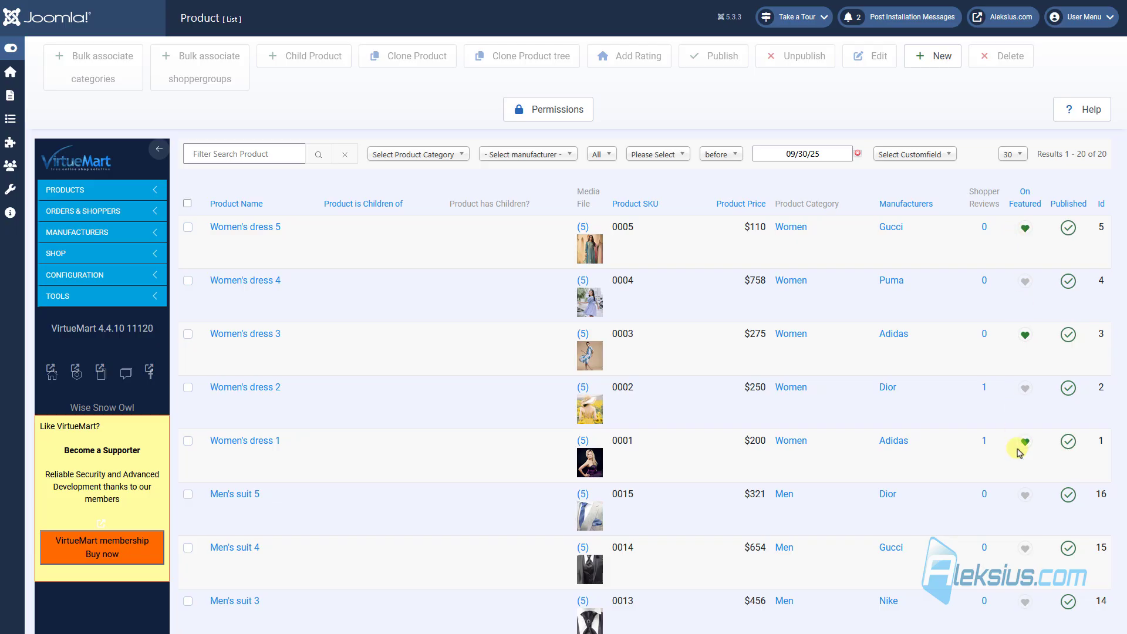
left_click(1028, 496)
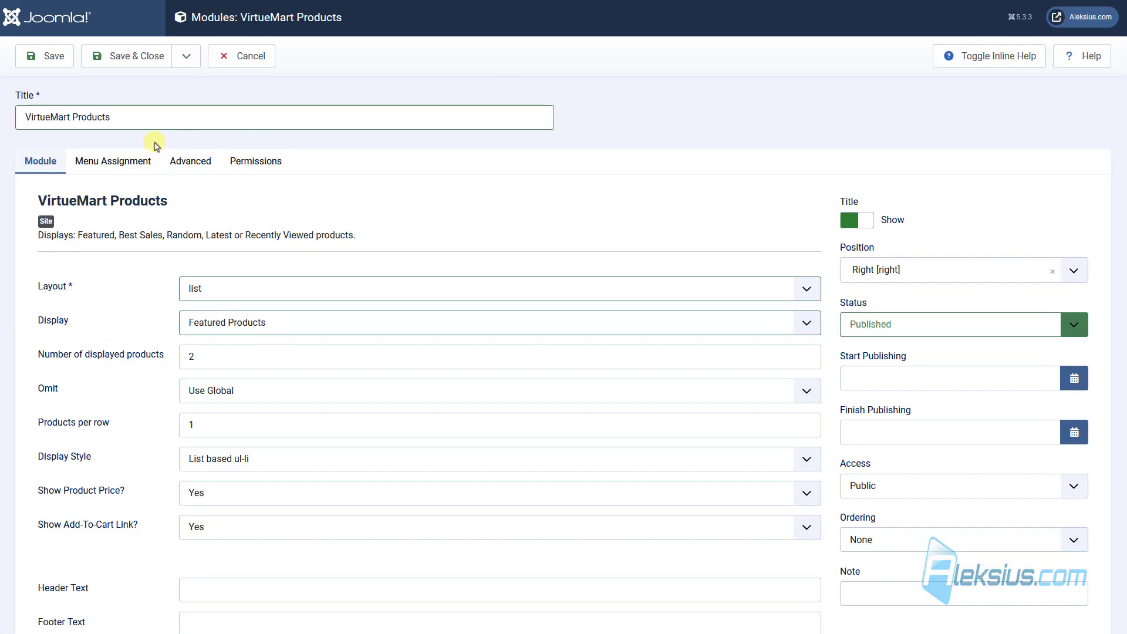
Set the products module's number of displayed products to 3 and its display style to Div based.
left_click(214, 360)
key("BackSpace")
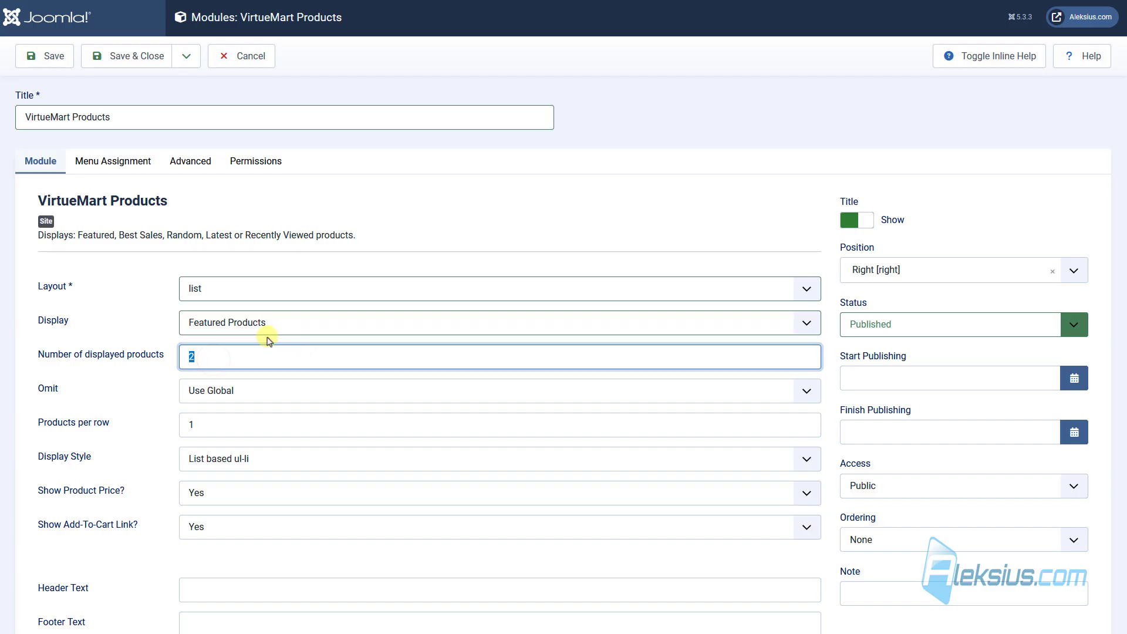
type("3")
left_click(125, 360)
left_click(236, 448)
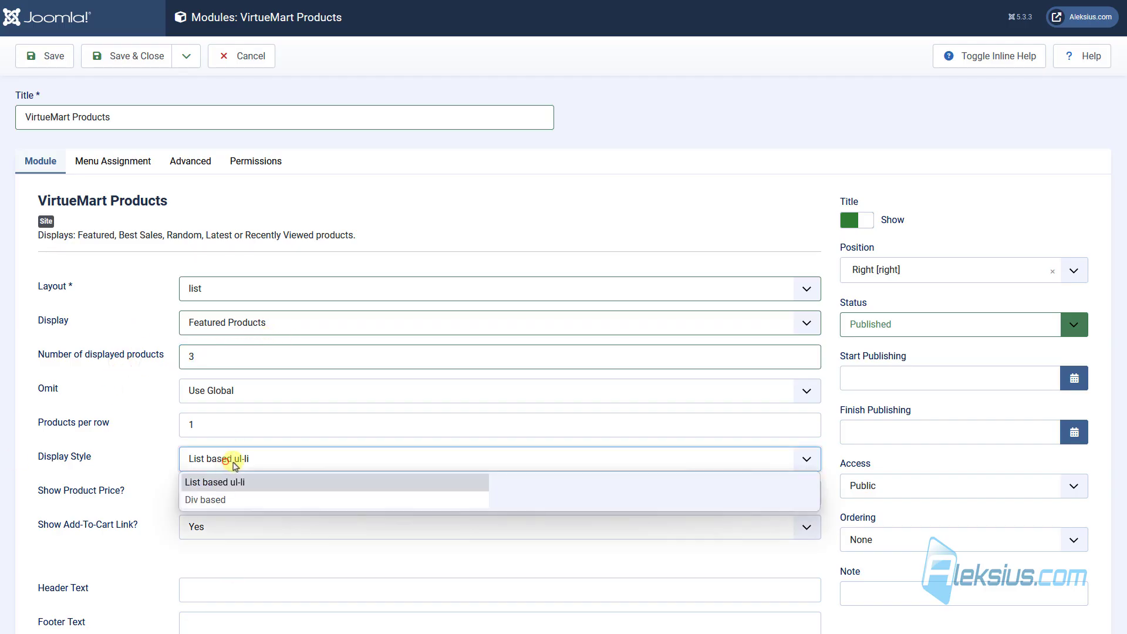
left_click(245, 496)
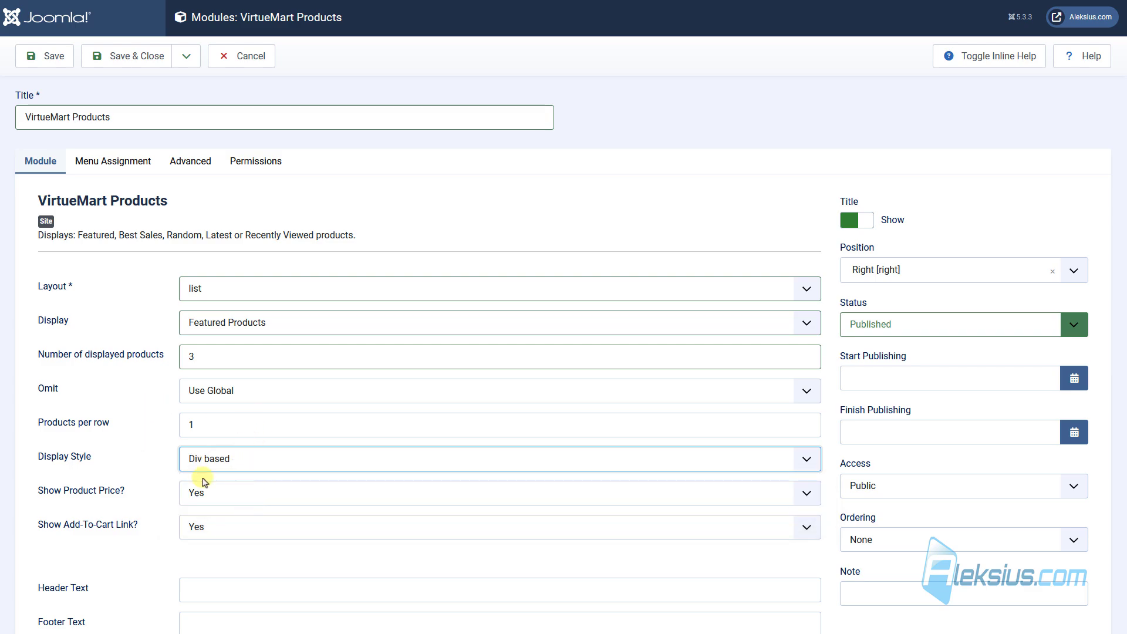
Set the products module's Show Add-To-Cart Link option to No.
left_click(226, 521)
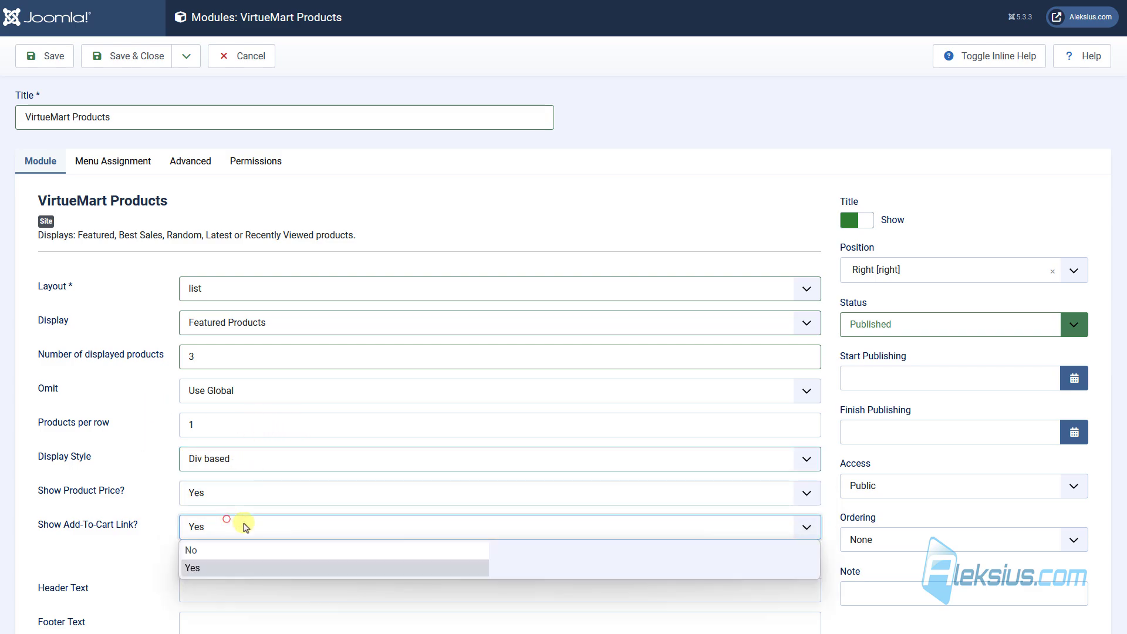
left_click(245, 550)
left_click(110, 535)
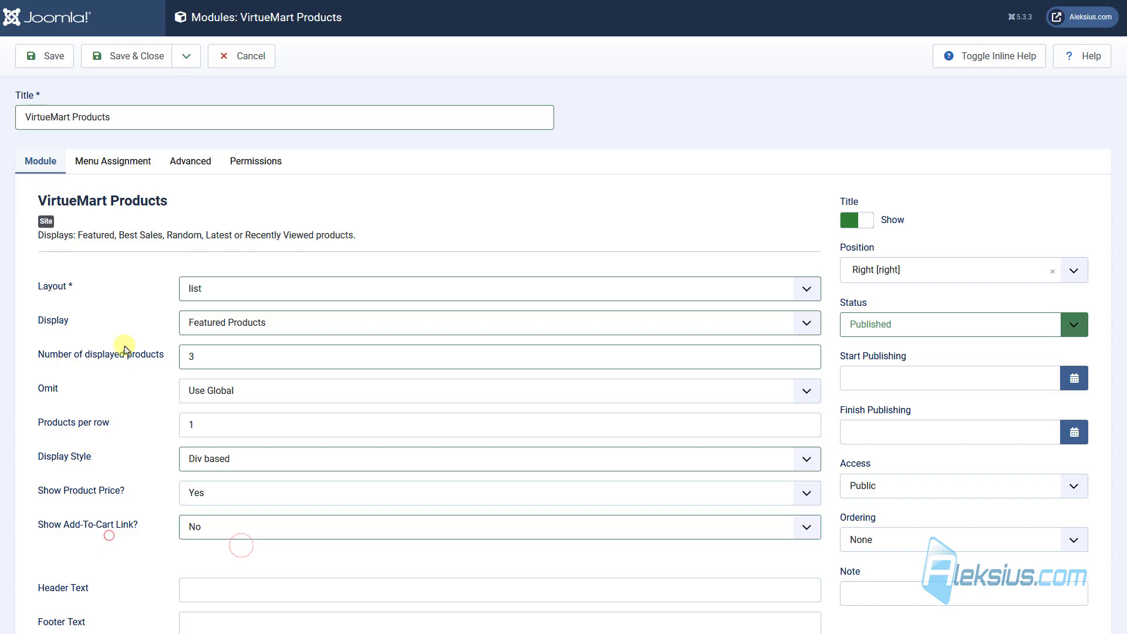
Review the products module's category and manufacturer filter options and the available manufacturers without choosing one.
scroll(124, 352, "down", 1)
scroll(124, 360, "down", 4)
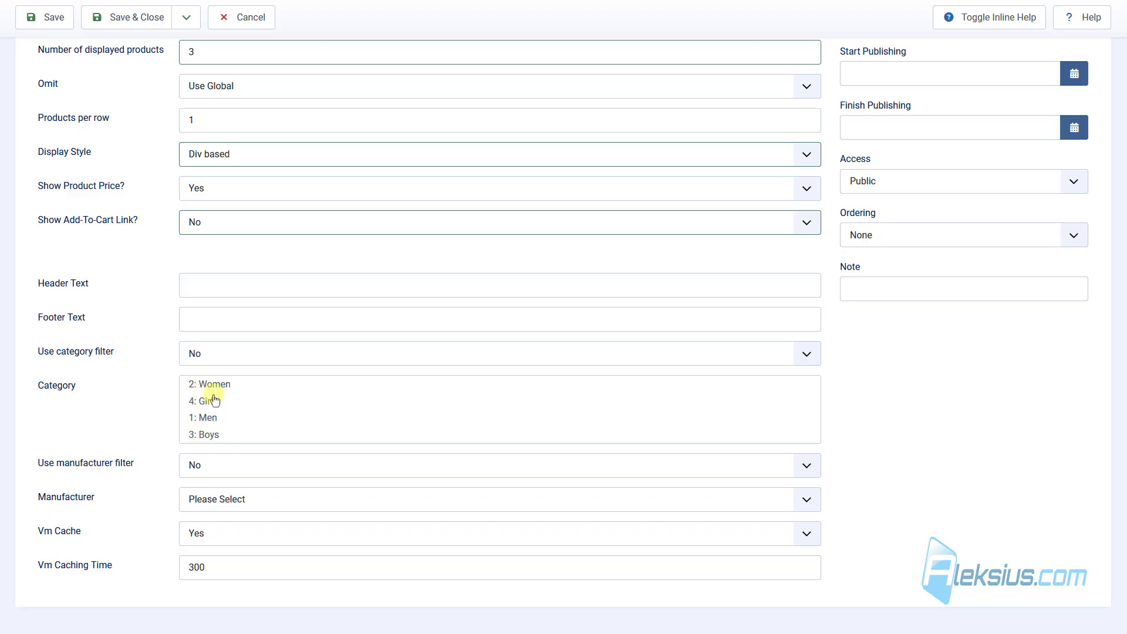
left_click(212, 466)
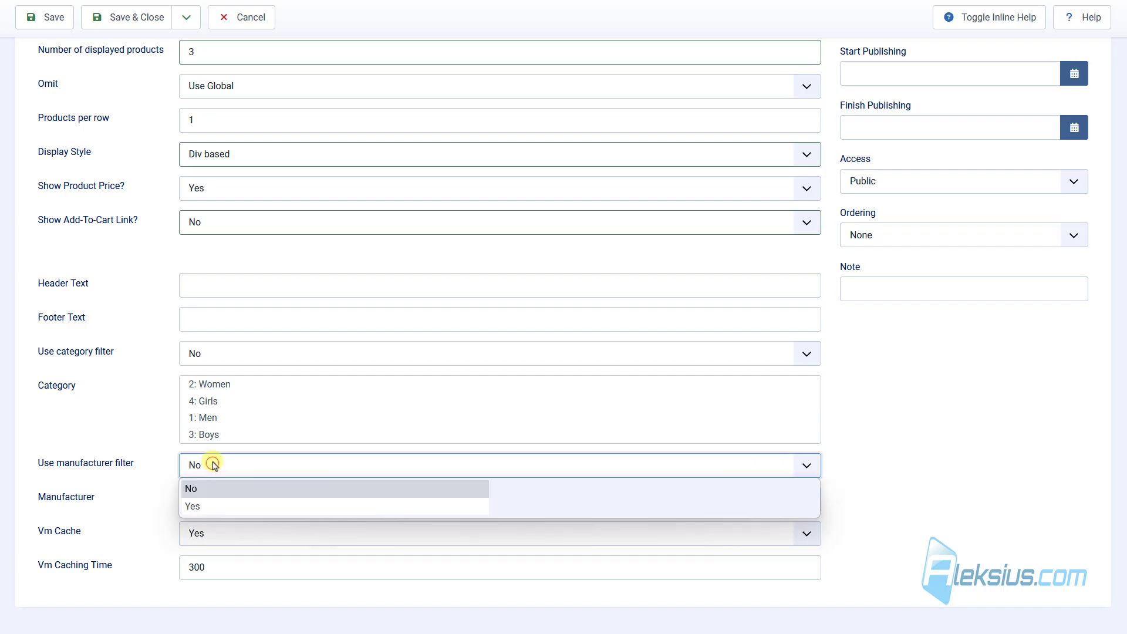
left_click(215, 464)
left_click(226, 497)
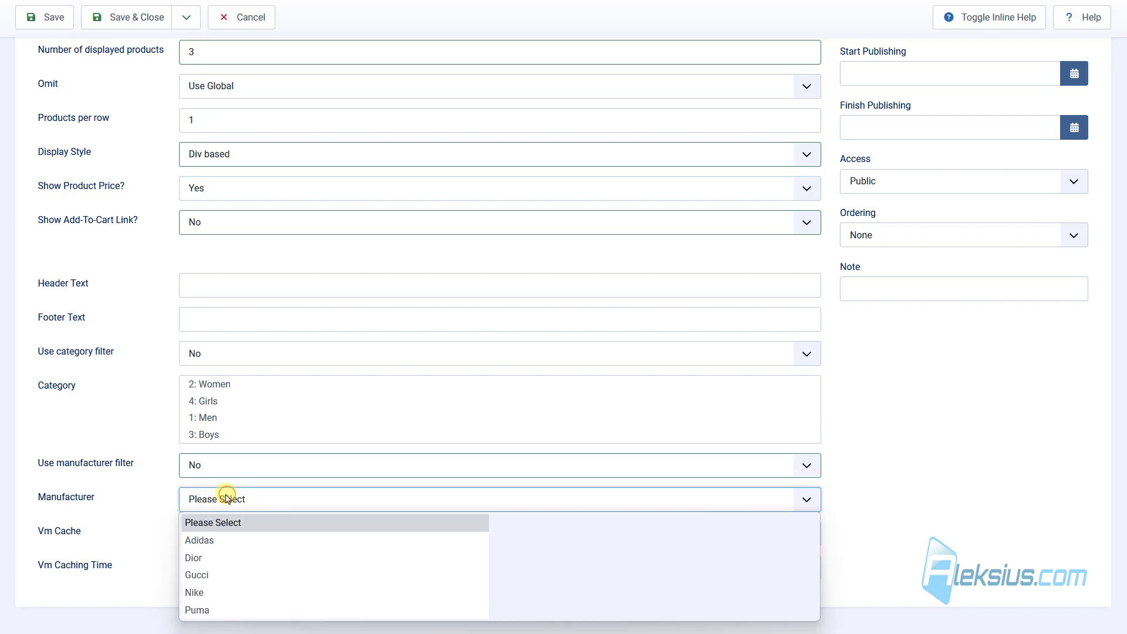
left_click(226, 496)
left_click(118, 393)
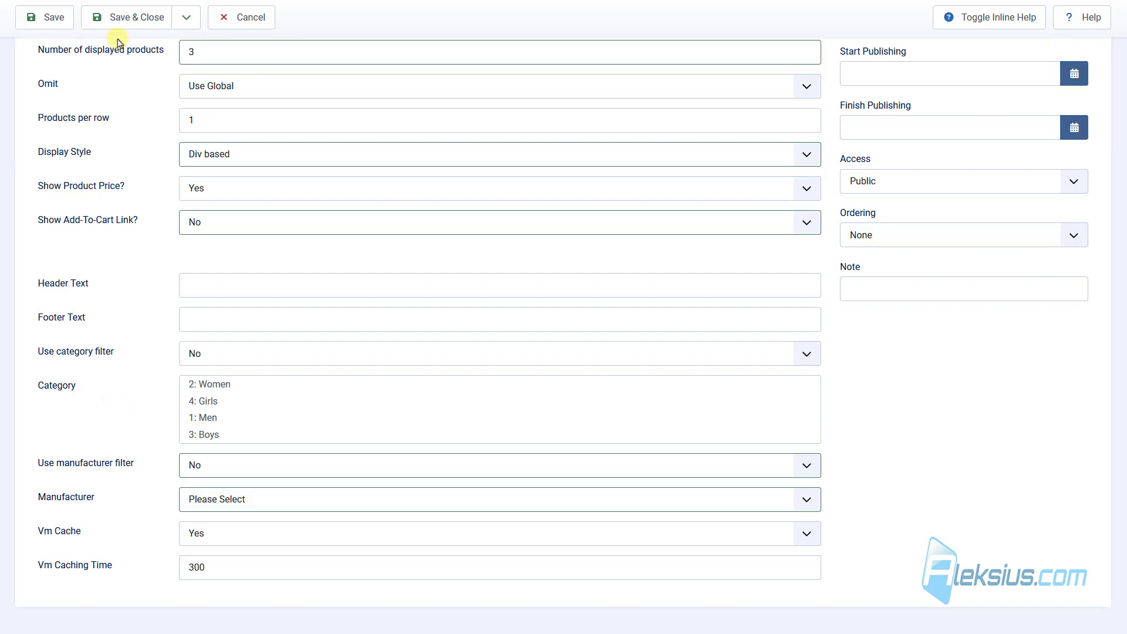
Assign the products module to all pages except those selected, with only Home selected, and save it.
scroll(112, 141, "up", 5)
left_click(106, 166)
left_click(287, 238)
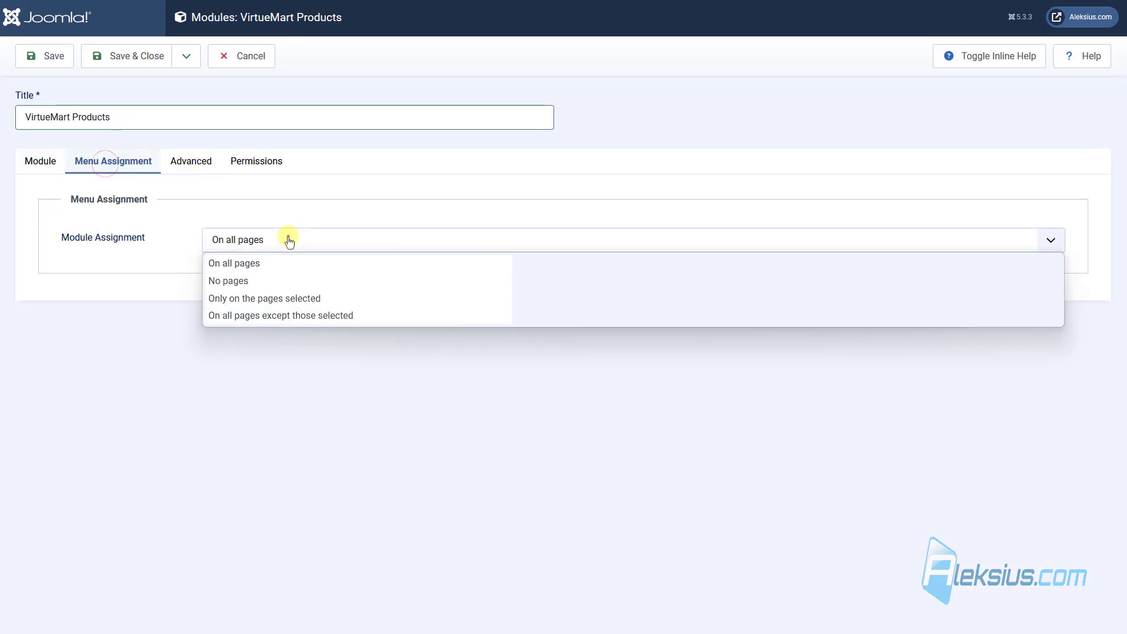
left_click(300, 303)
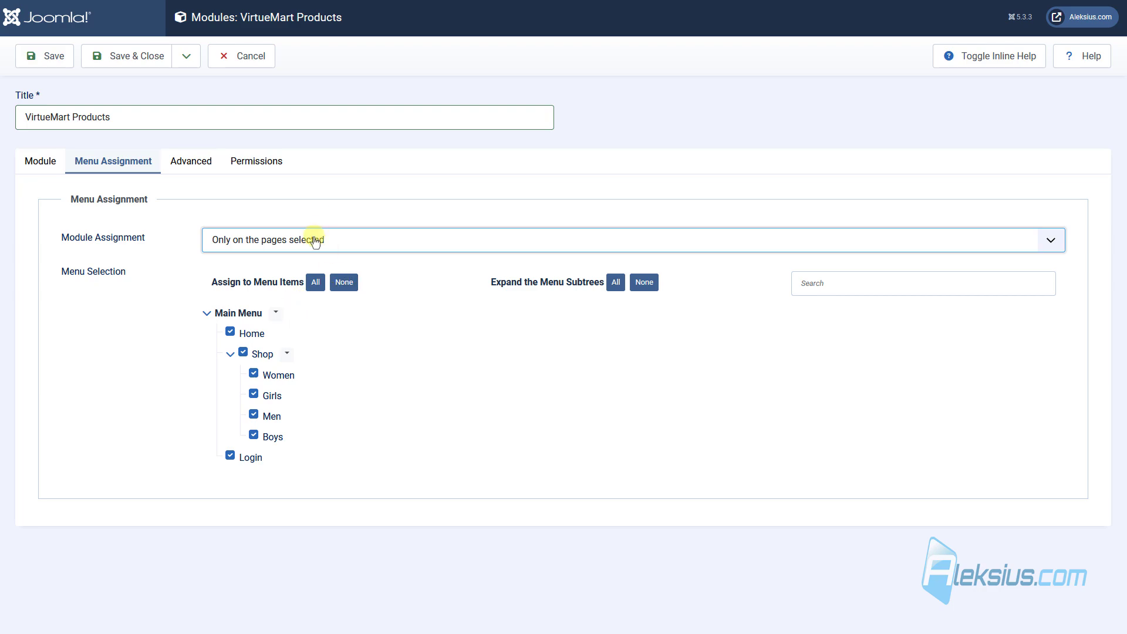
left_click(312, 239)
left_click(342, 314)
left_click(345, 282)
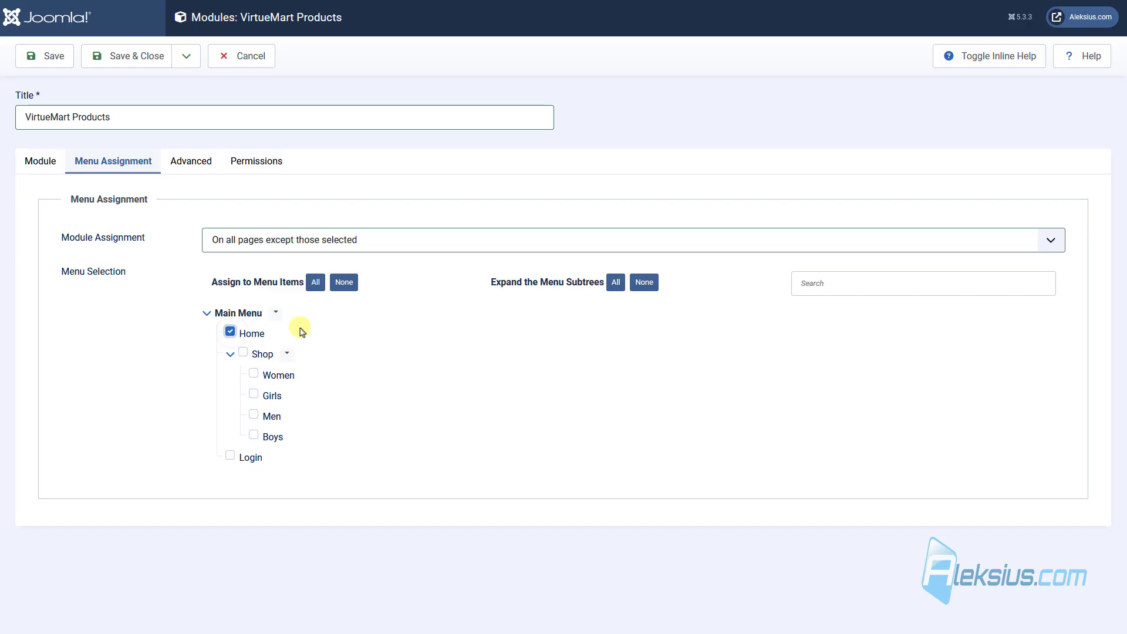
left_click(50, 62)
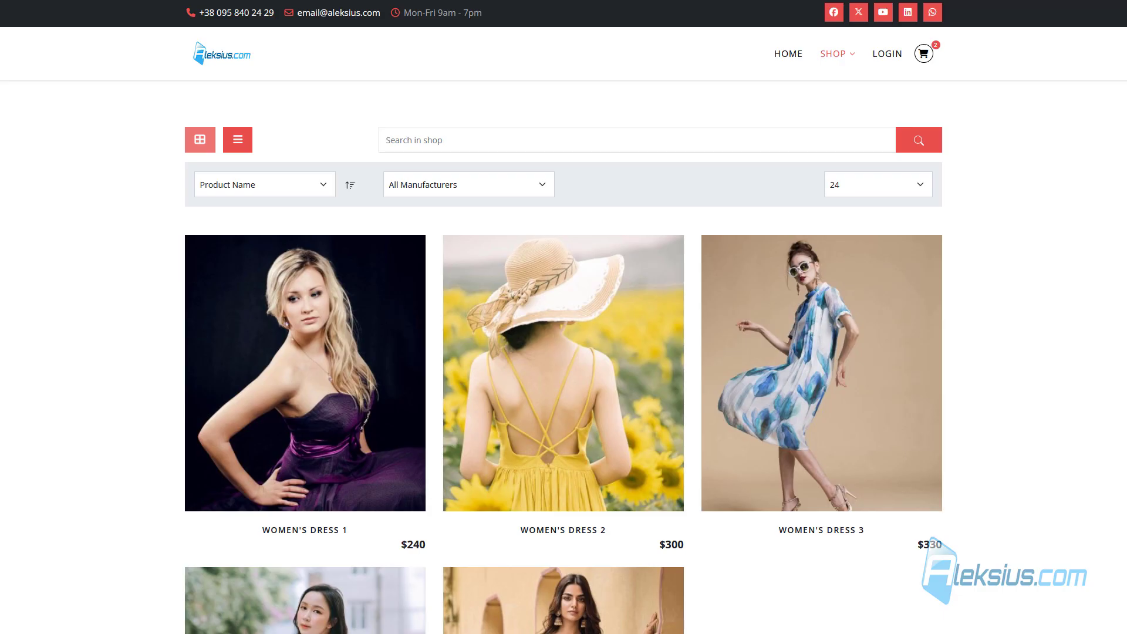
Reload the shop's front end to check the products module and open Women's Dress 5 from it.
key("F5")
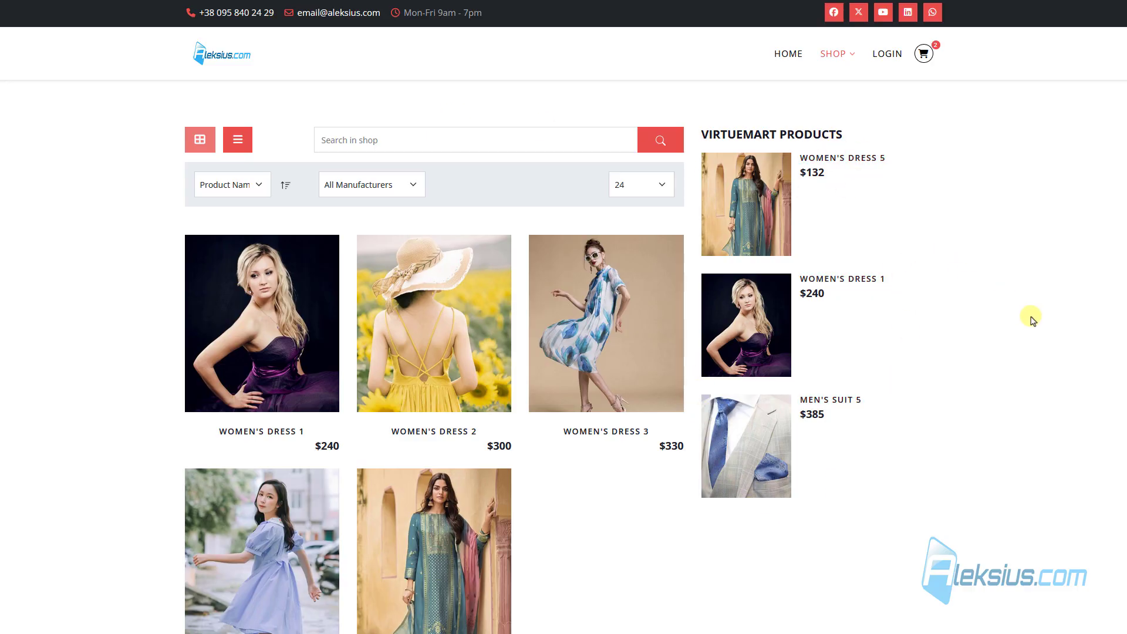
left_click(817, 164)
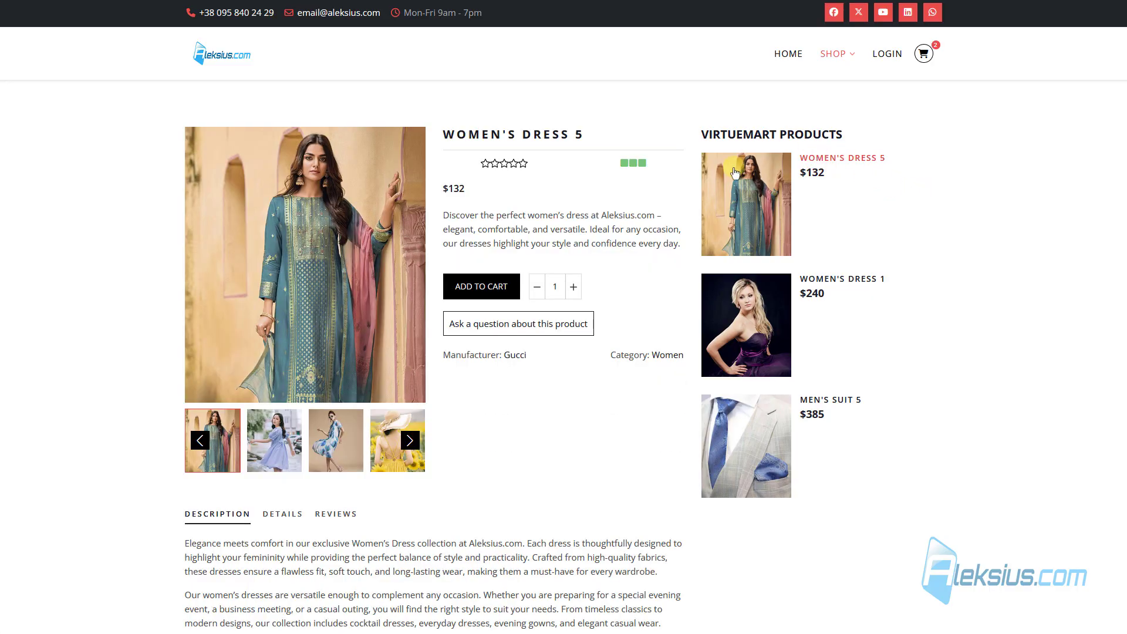
mouse_move(829, 61)
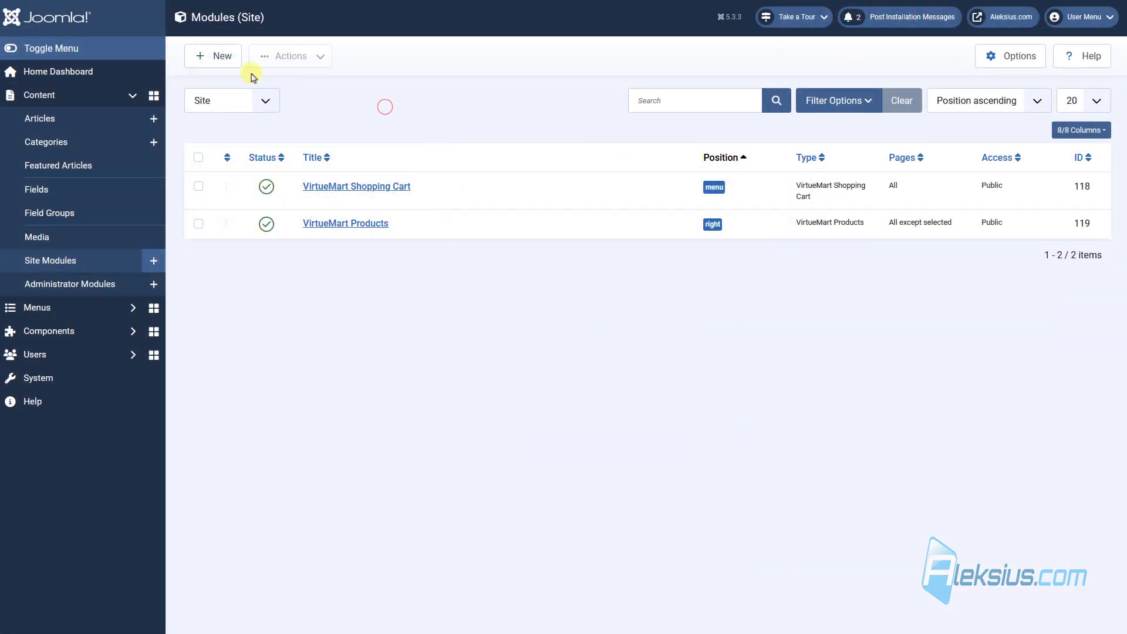
Start a new site module of the type VirtueMart Category.
left_click(218, 55)
scroll(638, 309, "down", 3)
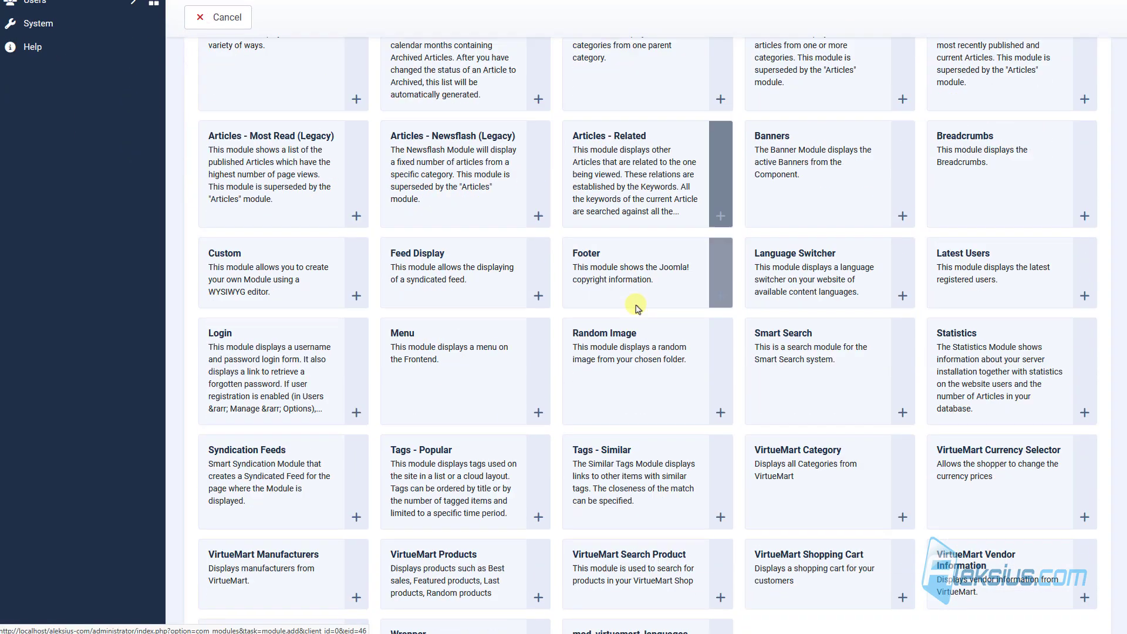
scroll(638, 308, "down", 2)
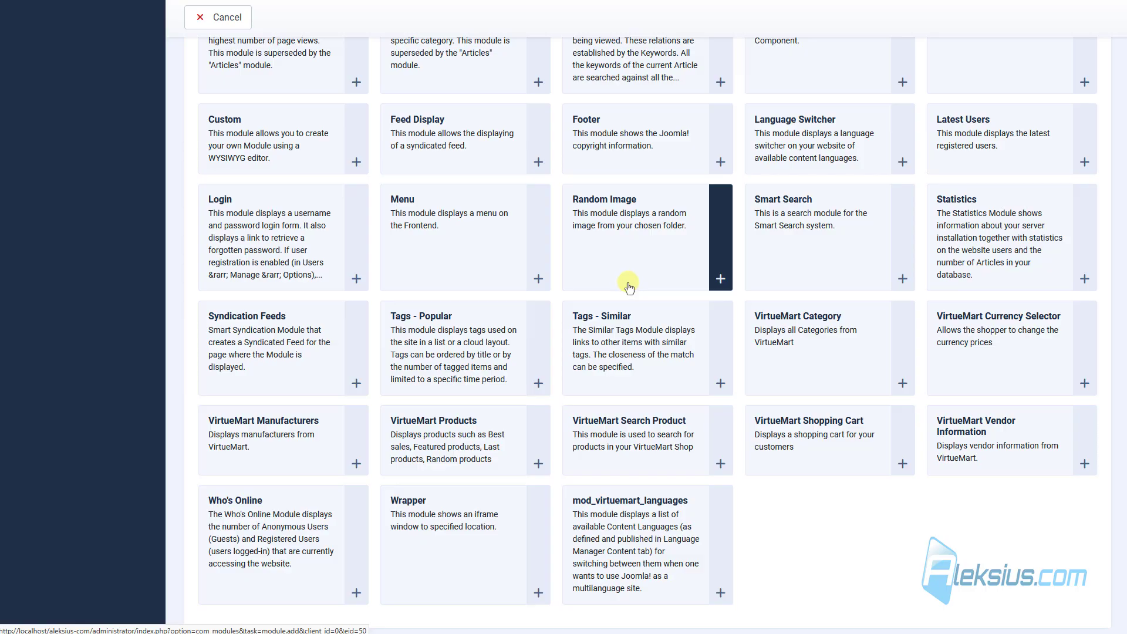
left_click(834, 330)
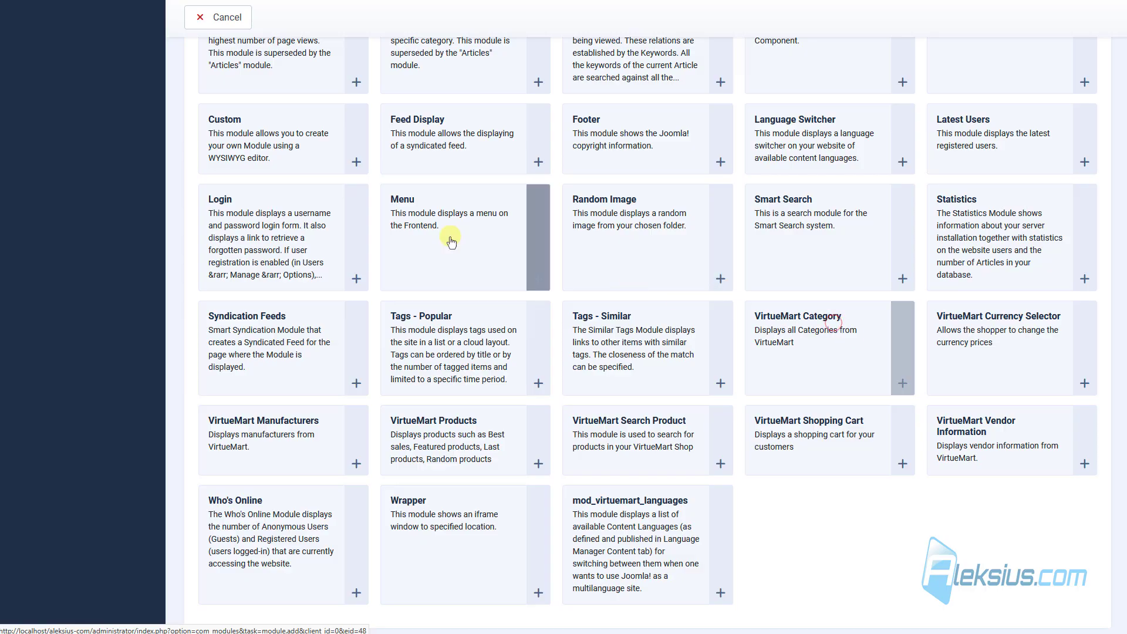
left_click(44, 167)
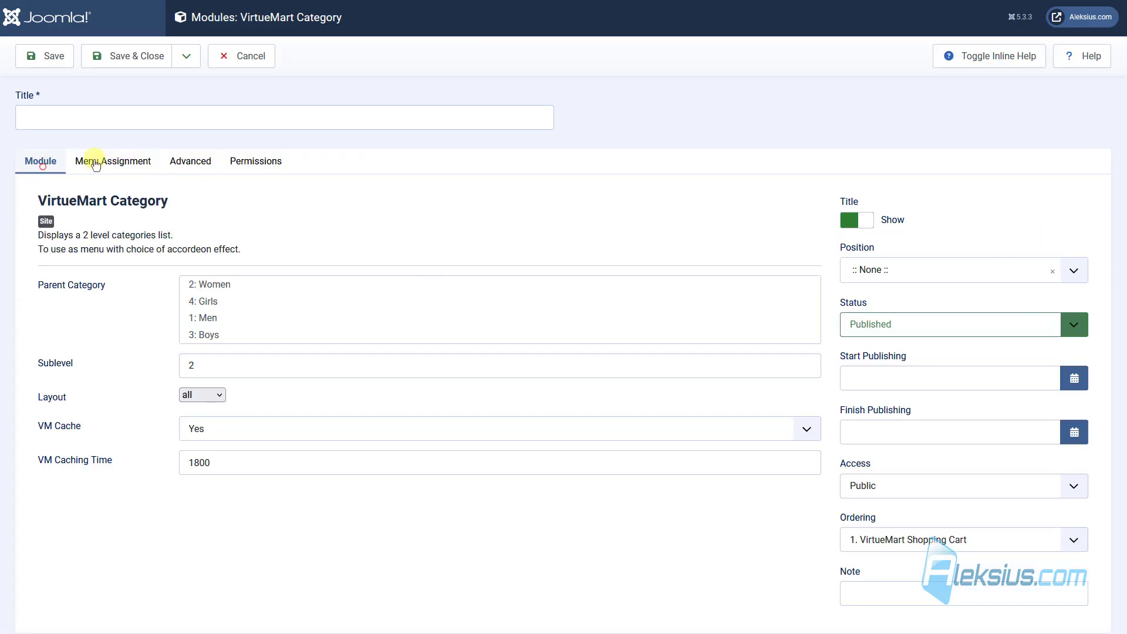
Title the new category module VirtueMart Category by copying its module type name.
triple_click(76, 199)
key("ctrl+c")
left_click(73, 115)
key("ctrl+v")
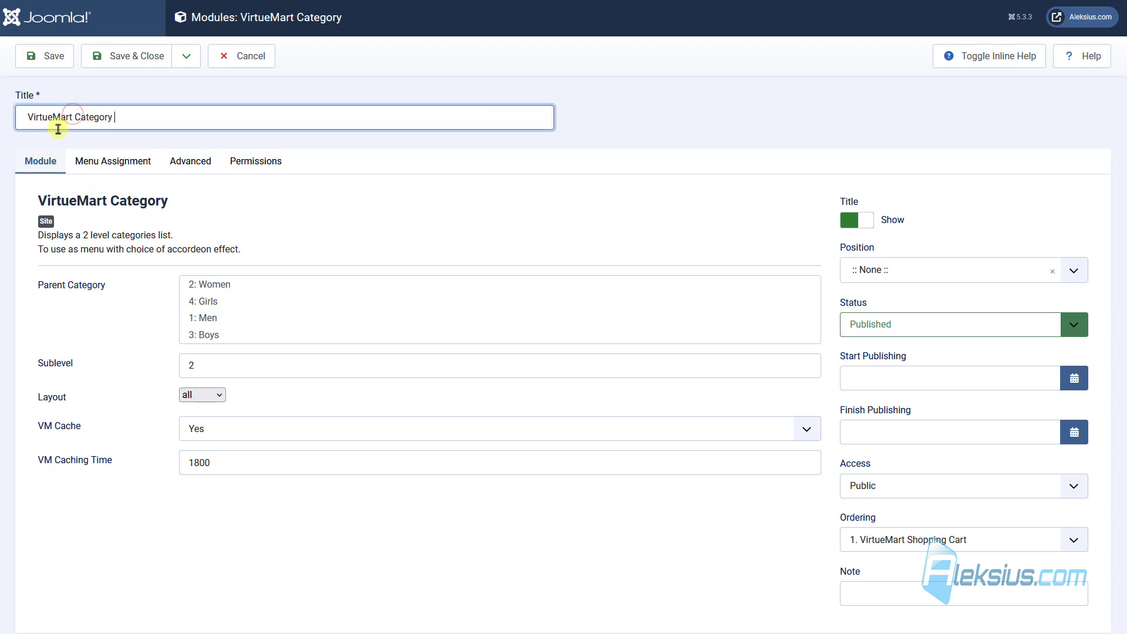
key("Delete")
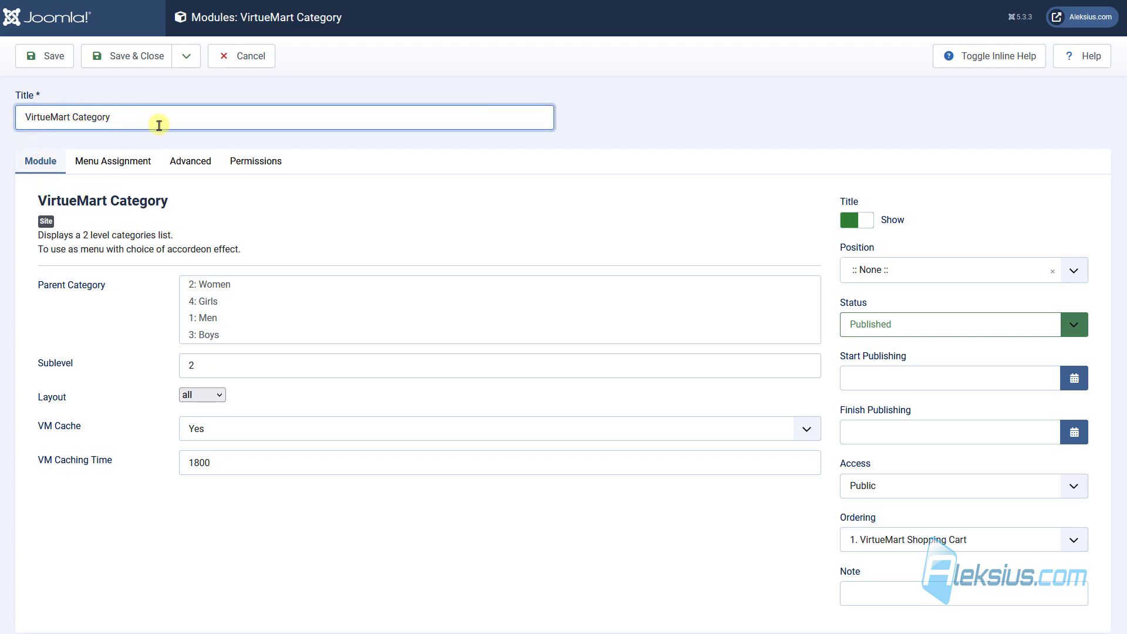
left_click(304, 164)
Place the VirtueMart Category module in the Right [right] position.
left_click(942, 273)
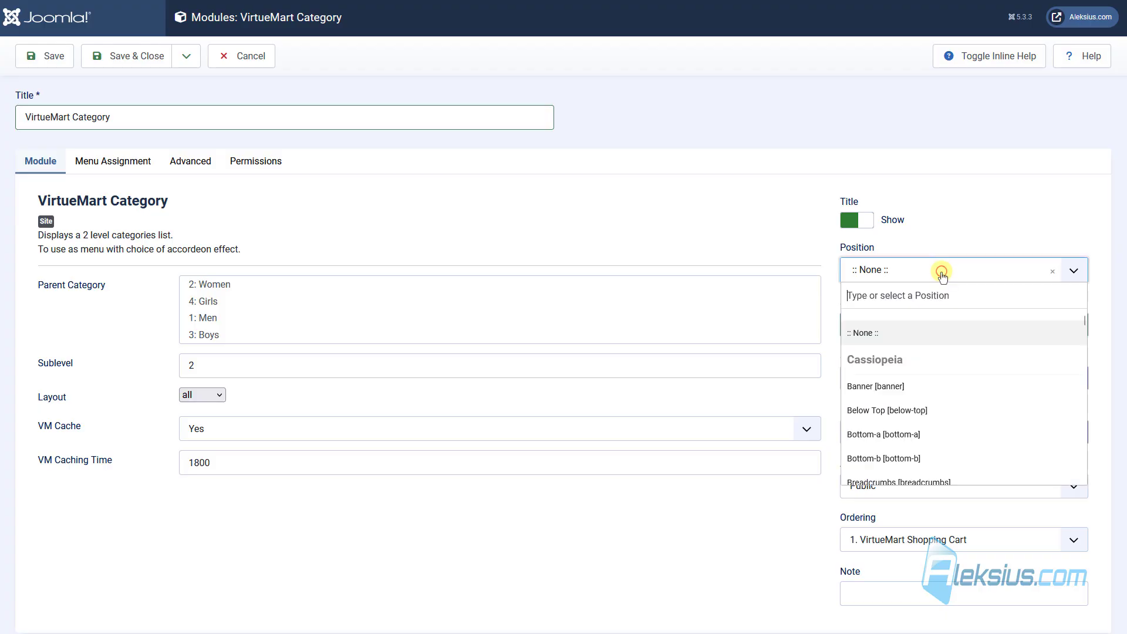
type("ri")
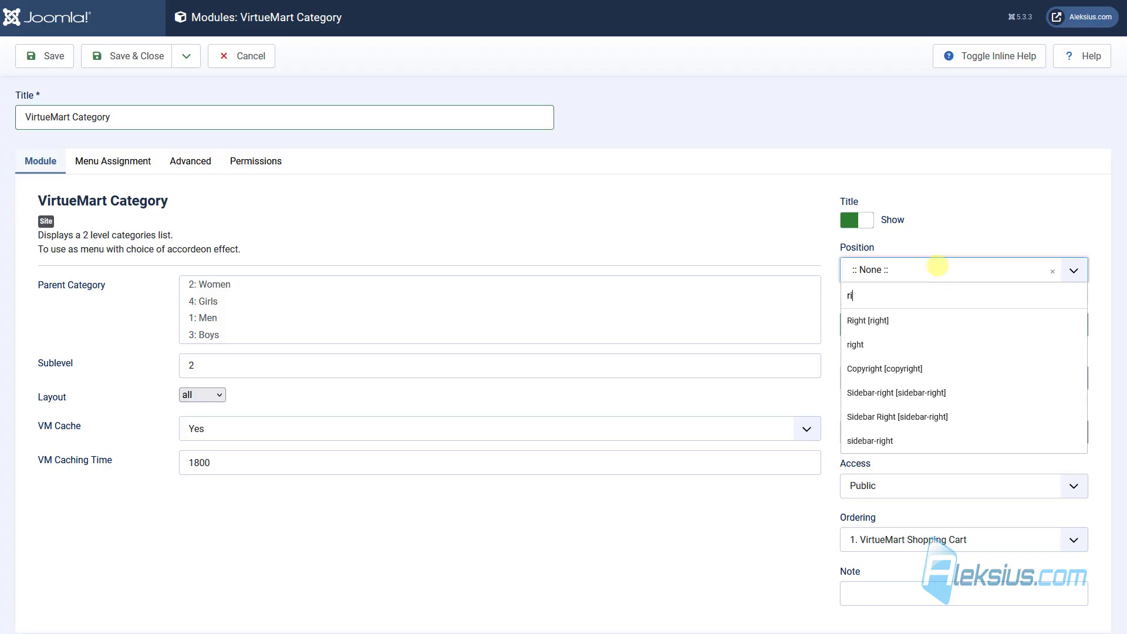
type("g")
left_click(899, 321)
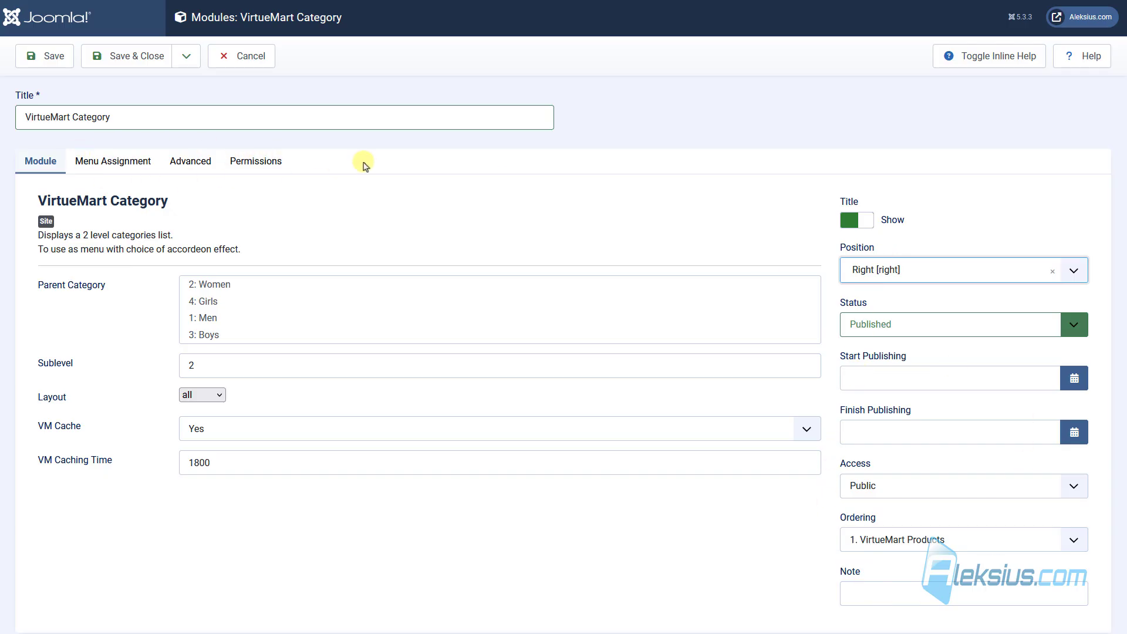
Assign the category module to all pages except those selected, with only Home selected.
left_click(93, 160)
left_click(261, 242)
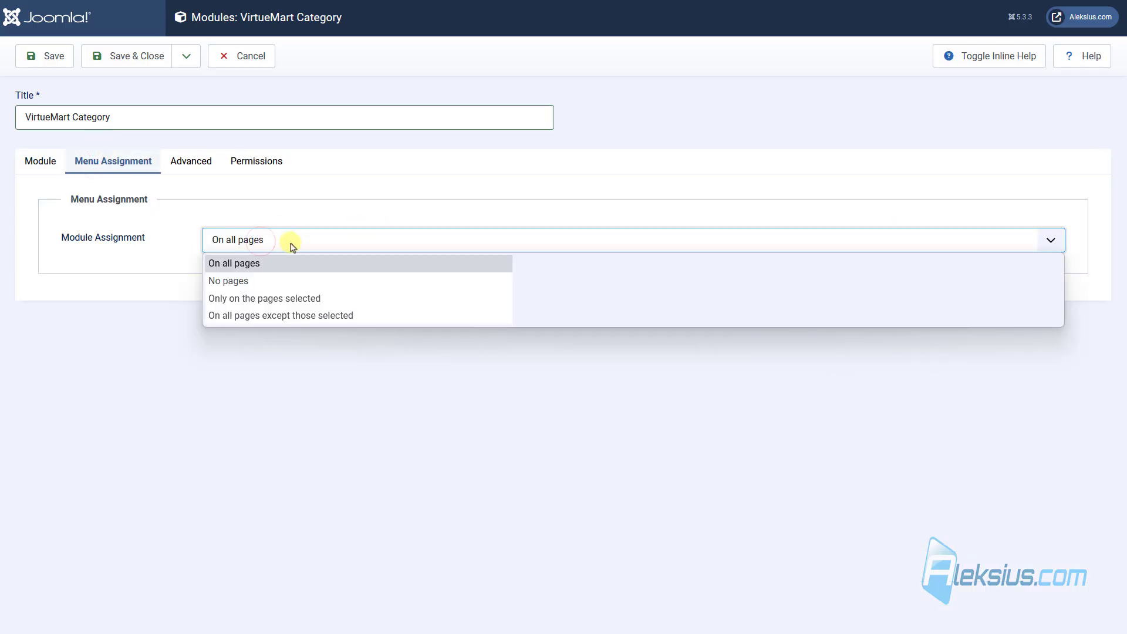
left_click(332, 317)
left_click(345, 283)
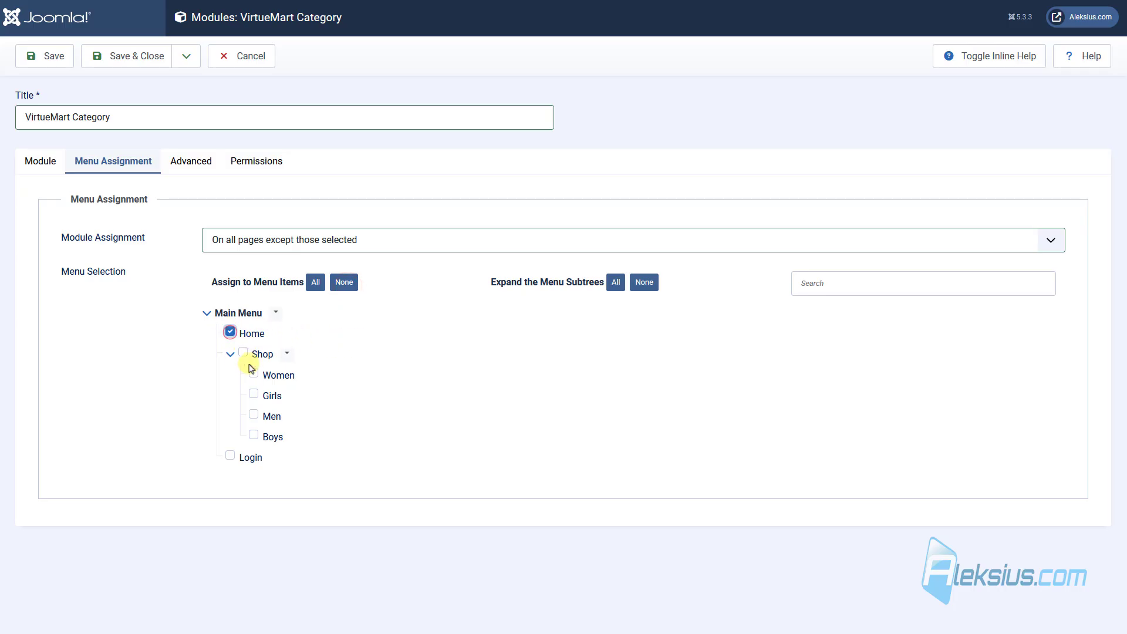
Save the VirtueMart Category module and try its Girls, Men and Women links on the shop page.
left_click(52, 56)
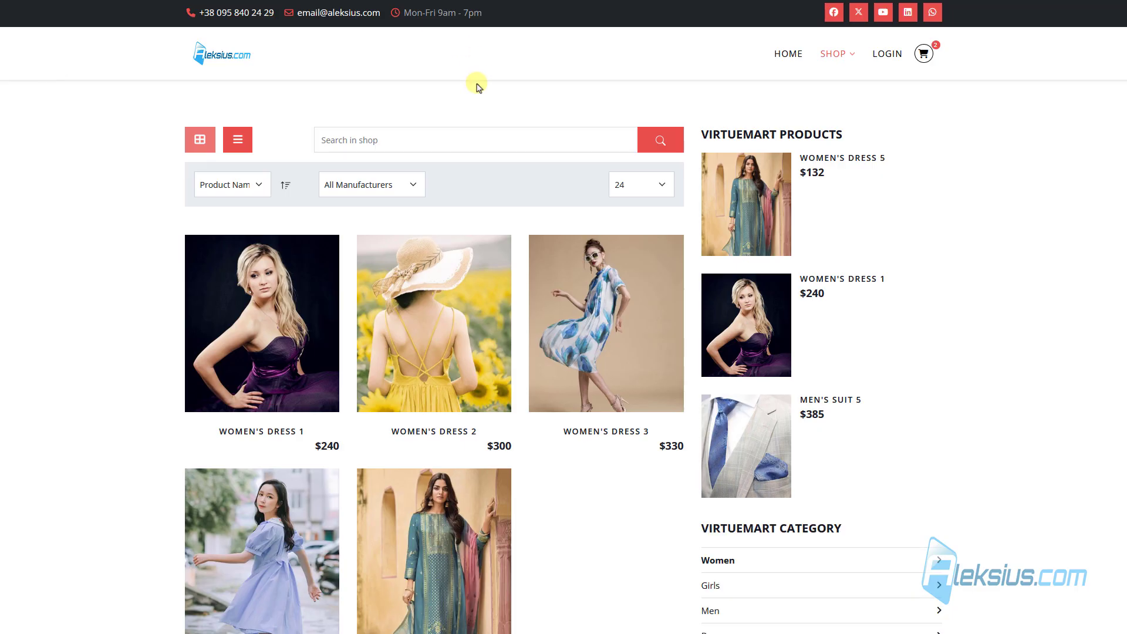
scroll(866, 255, "down", 3)
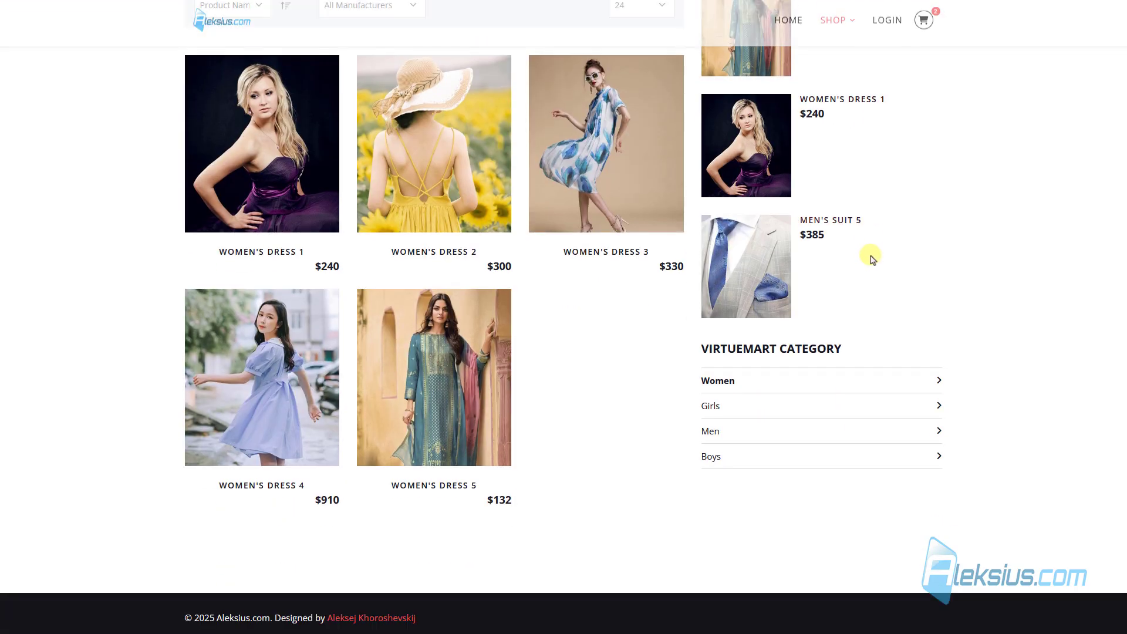
left_click(712, 409)
scroll(712, 420, "down", 3)
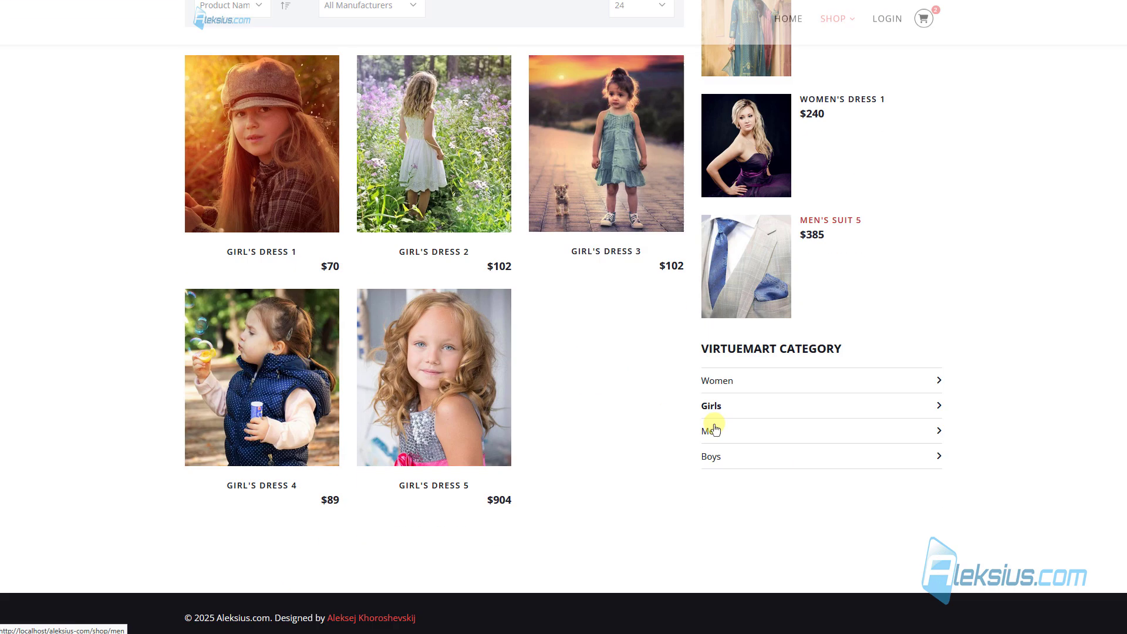
left_click(712, 435)
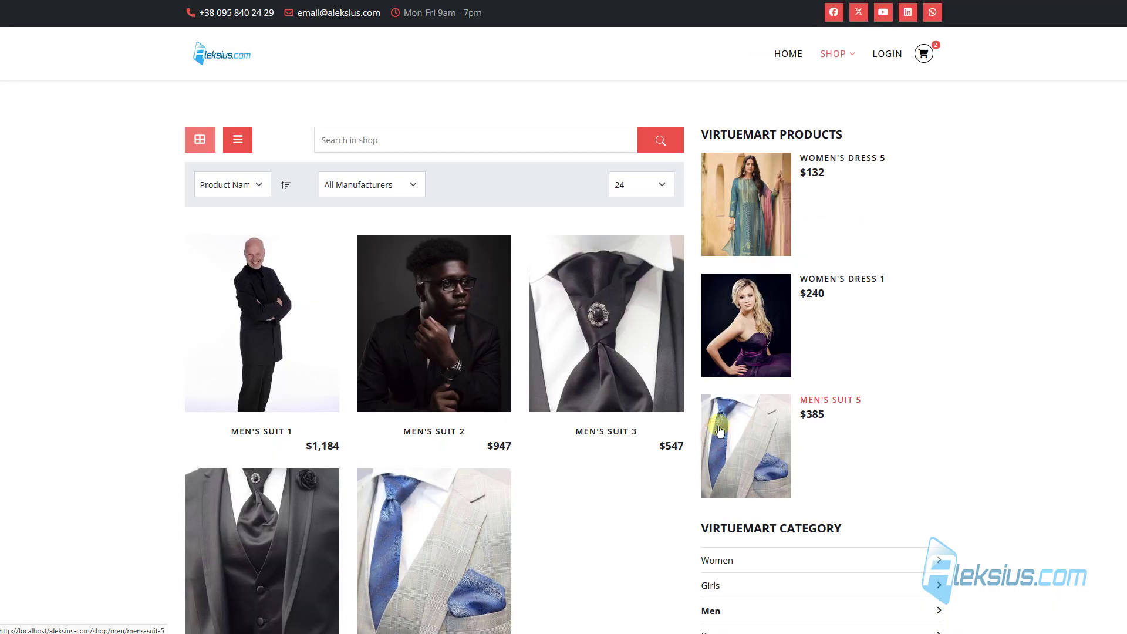
left_click(718, 559)
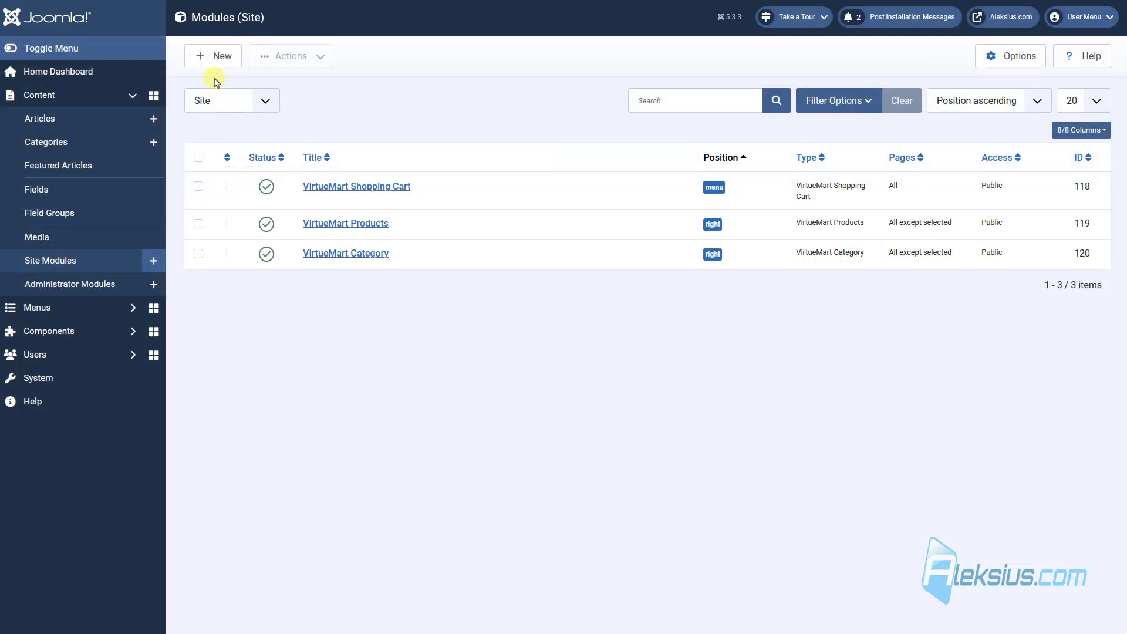
Start a new site module of the type VirtueMart Search Product and title it VirtueMart Search Product.
left_click(213, 59)
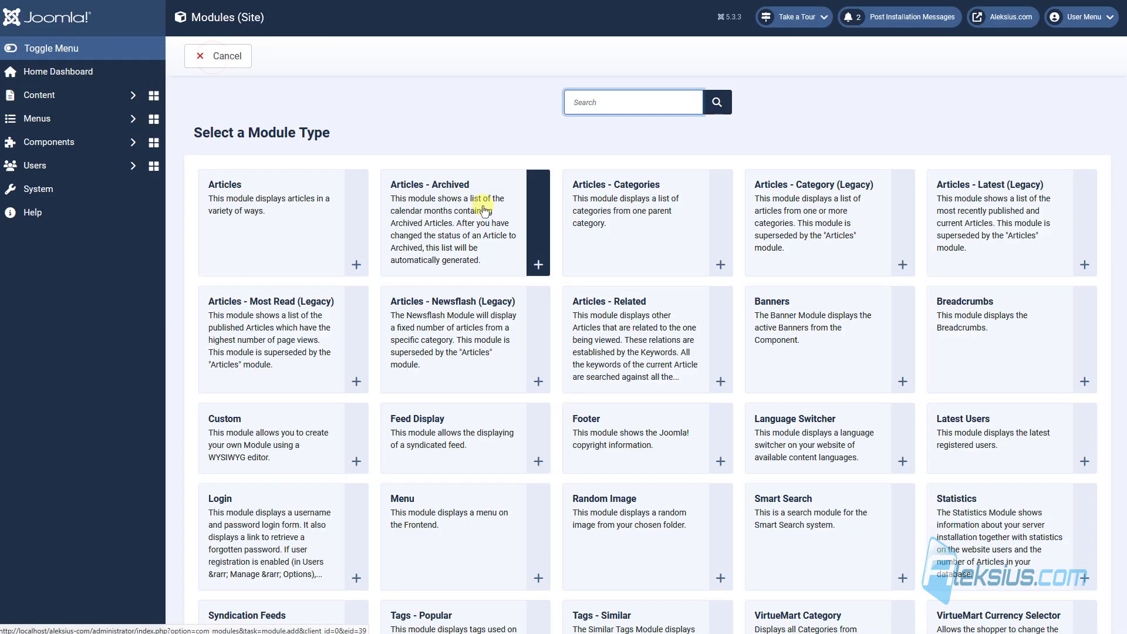
scroll(475, 200, "down", 4)
scroll(472, 197, "down", 2)
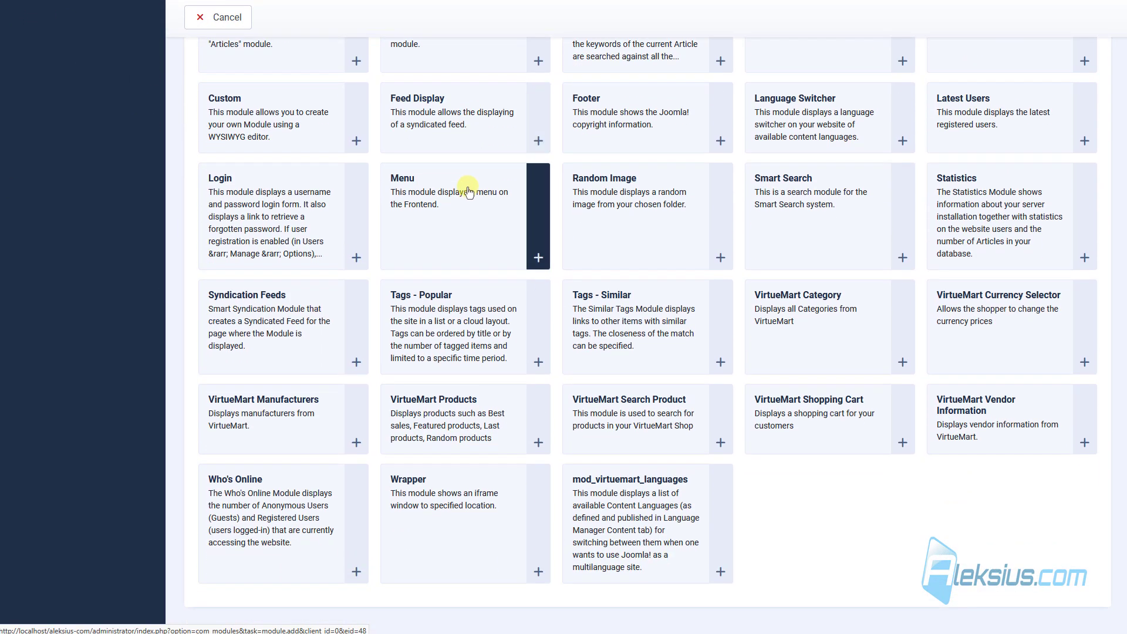
left_click(642, 406)
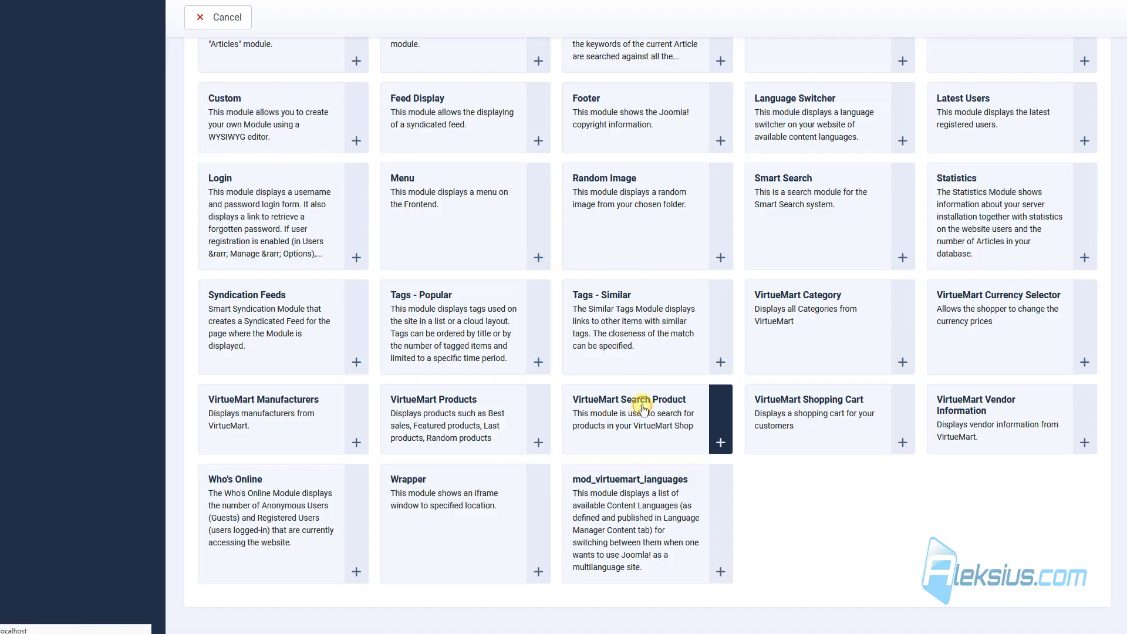
left_click(44, 163)
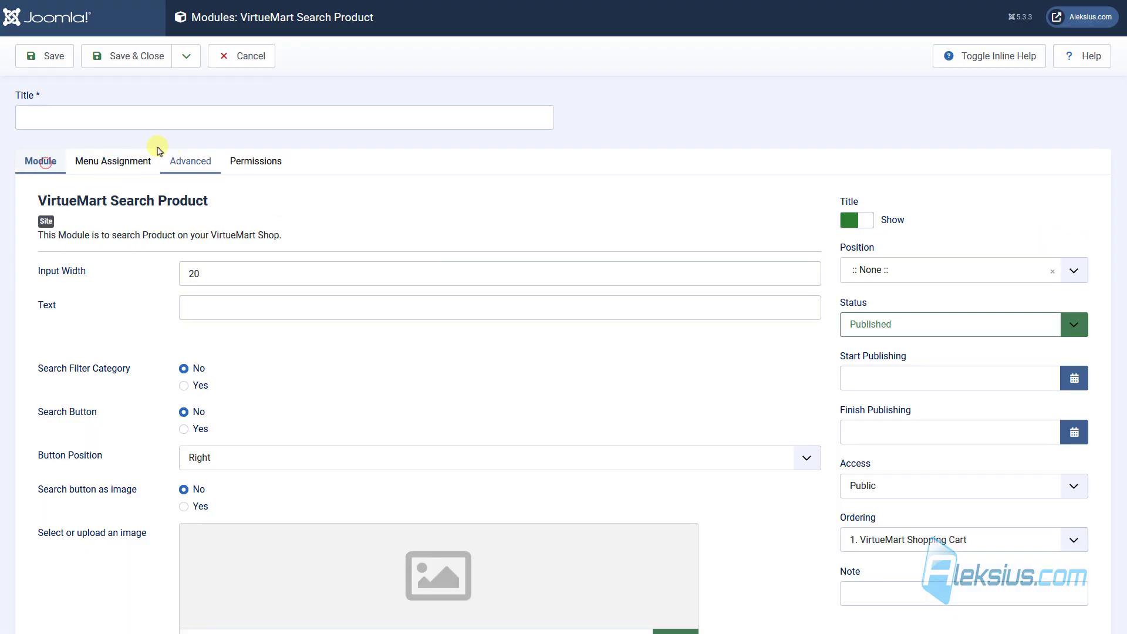
left_click(112, 111)
type("VirtueMart Search Product")
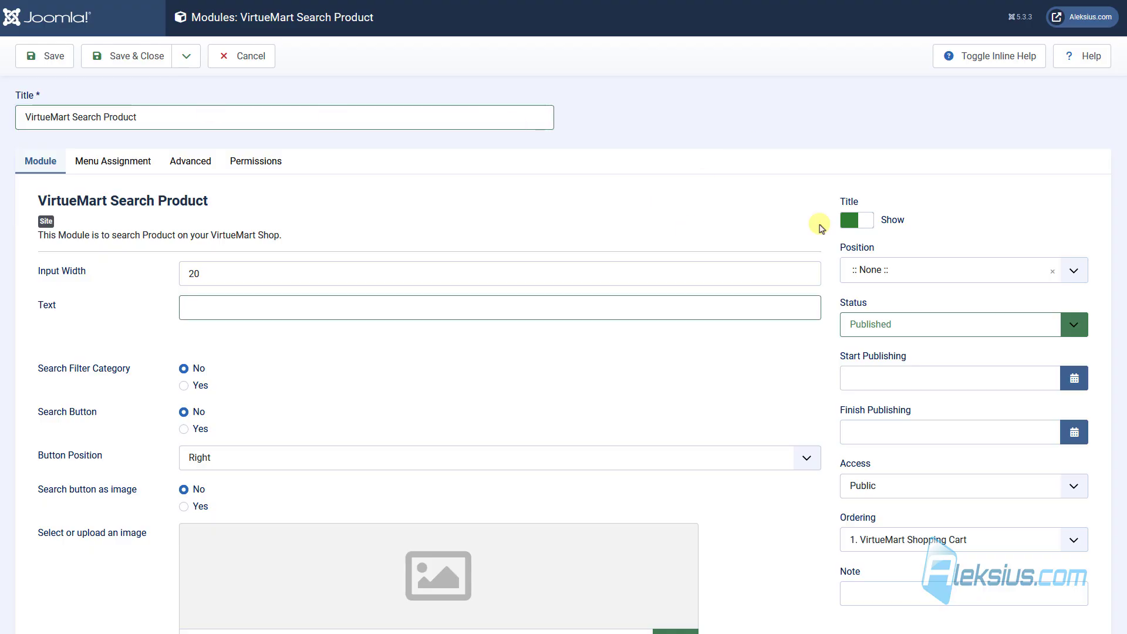
Hide the search module's title and place the module in the Menu [menu] position.
left_click(860, 220)
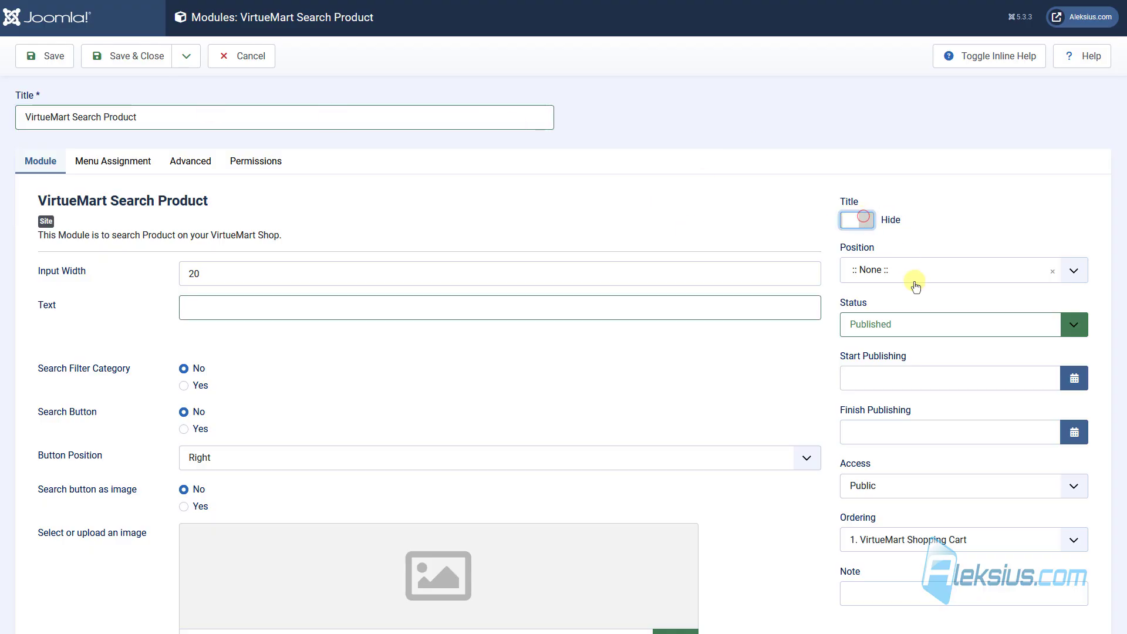
left_click(912, 268)
type("menu")
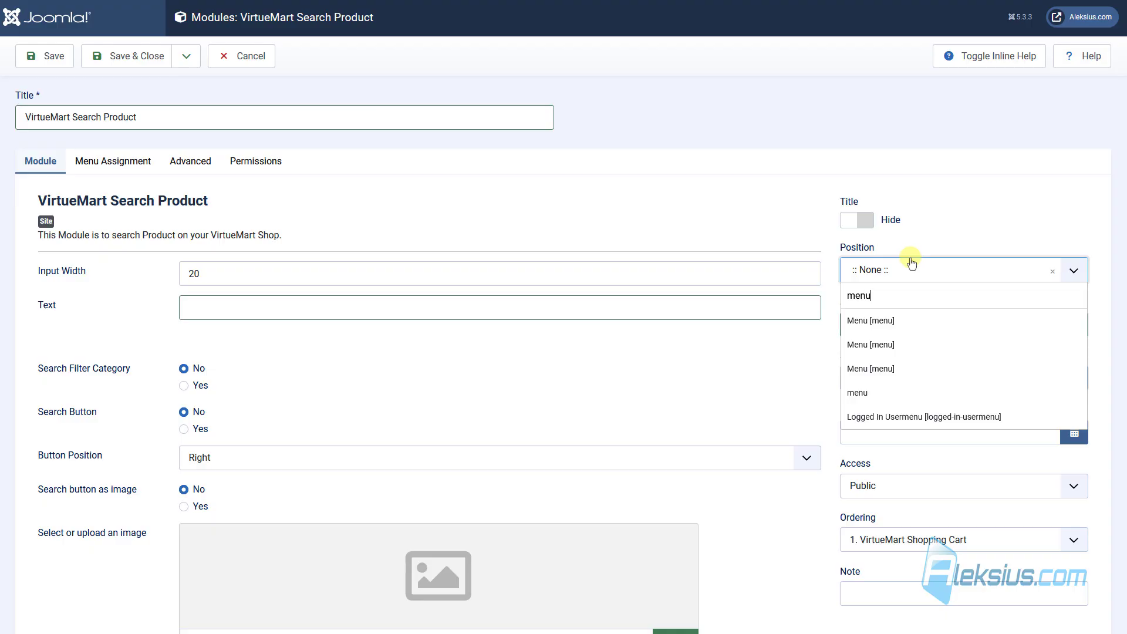
left_click(869, 317)
Set the search module's text to Product Search and its input width to 100.
left_click(247, 312)
type("Product Search")
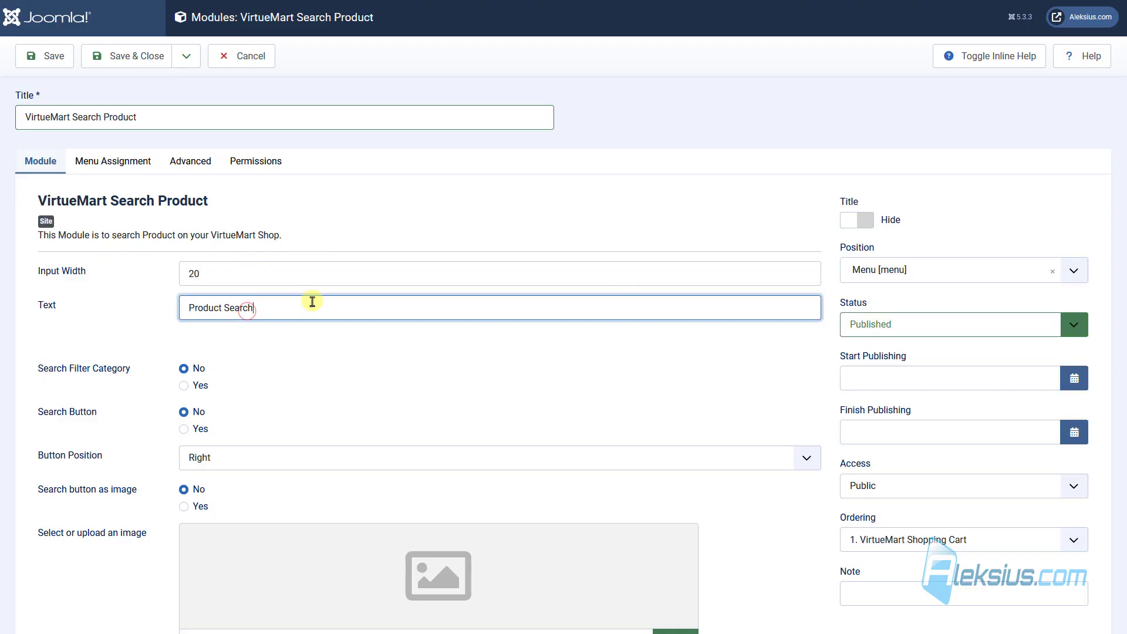
left_click(331, 372)
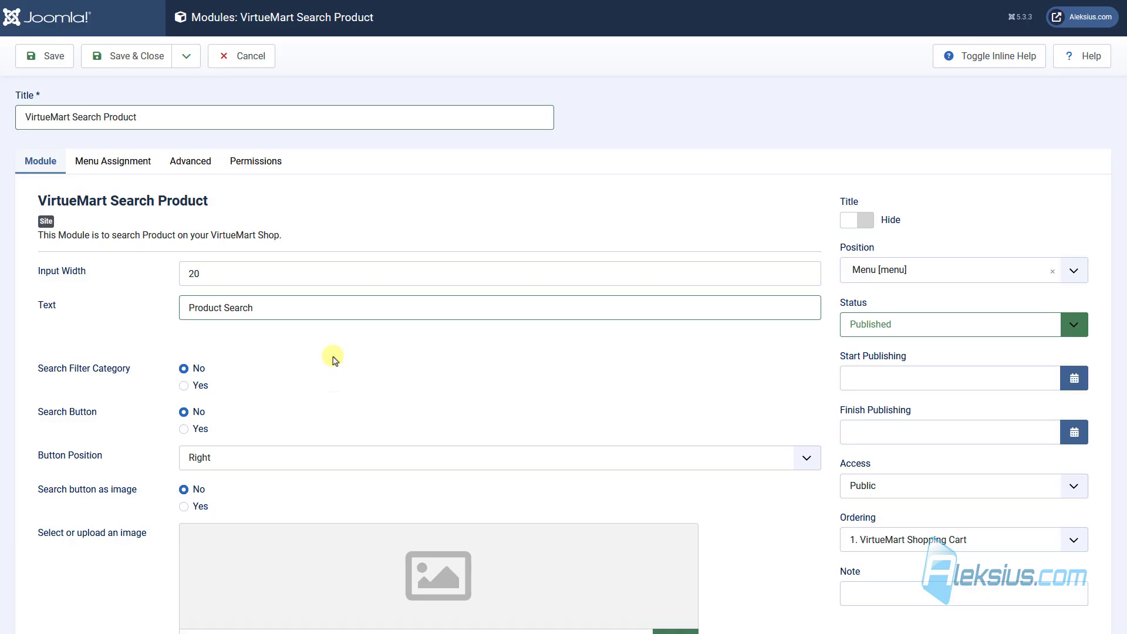
double_click(220, 267)
type("100")
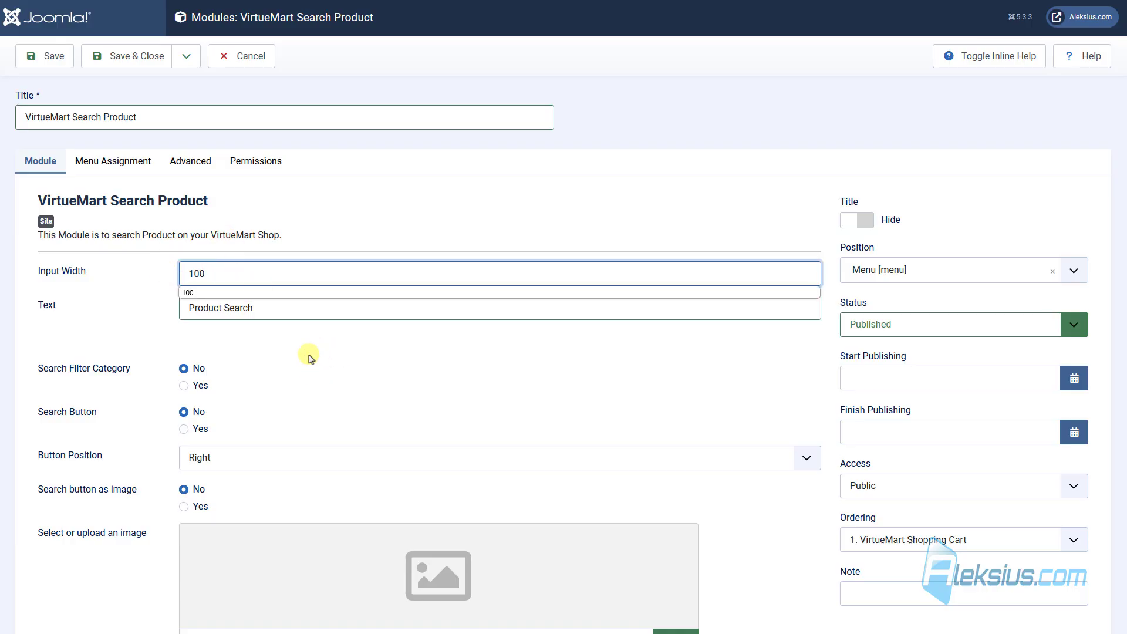
left_click(309, 352)
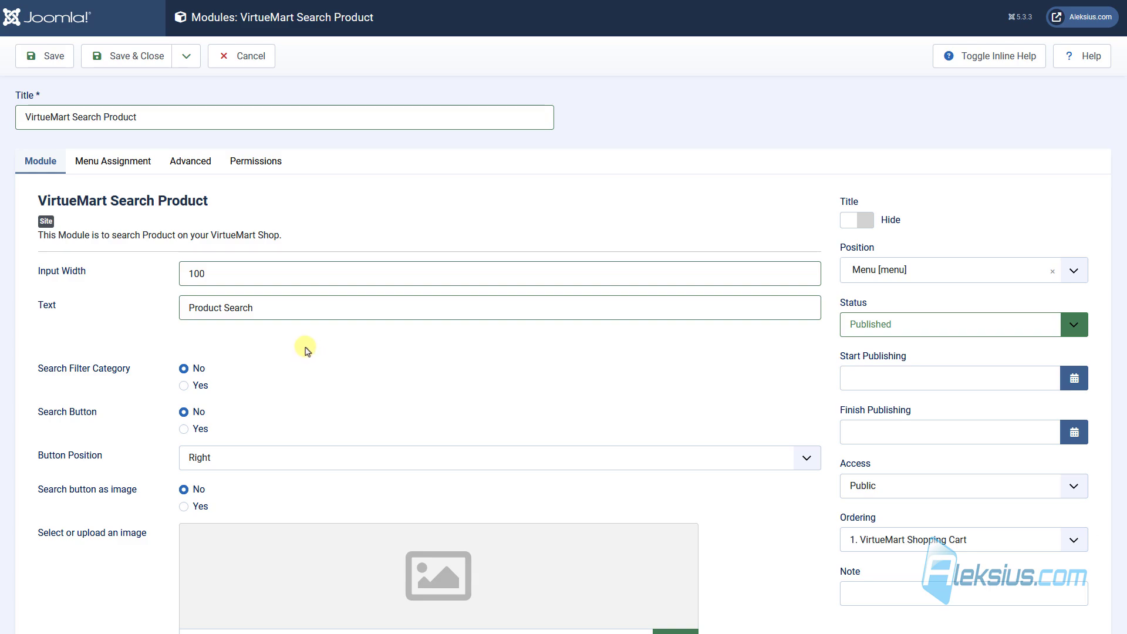
Set the search module's button name to Search.
scroll(300, 344, "down", 3)
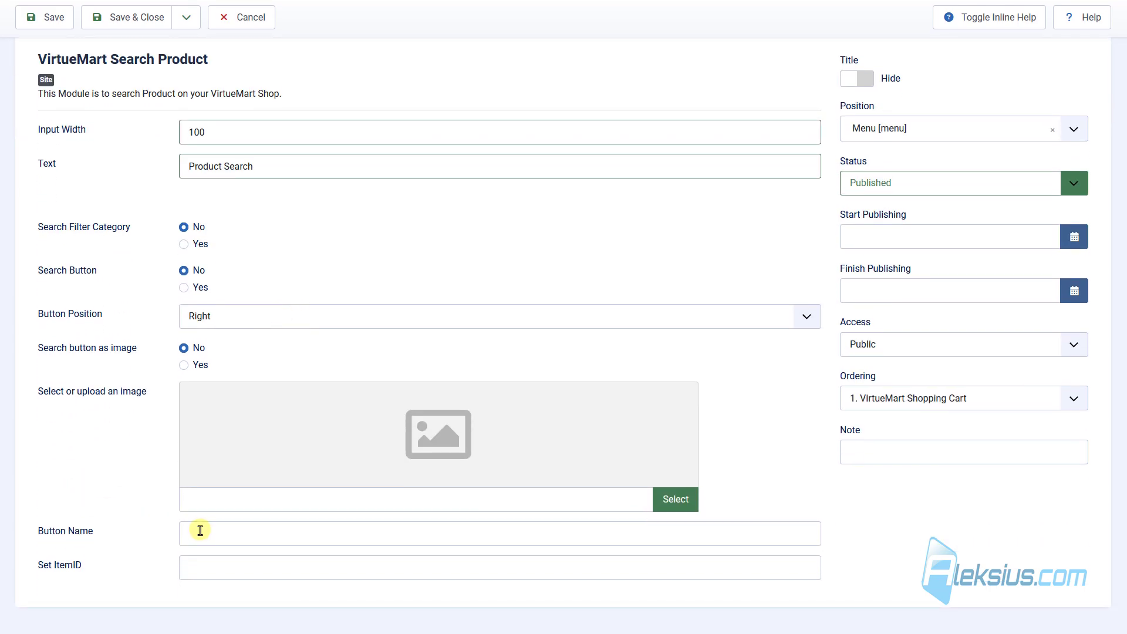
left_click(200, 530)
type("Search")
left_click(317, 220)
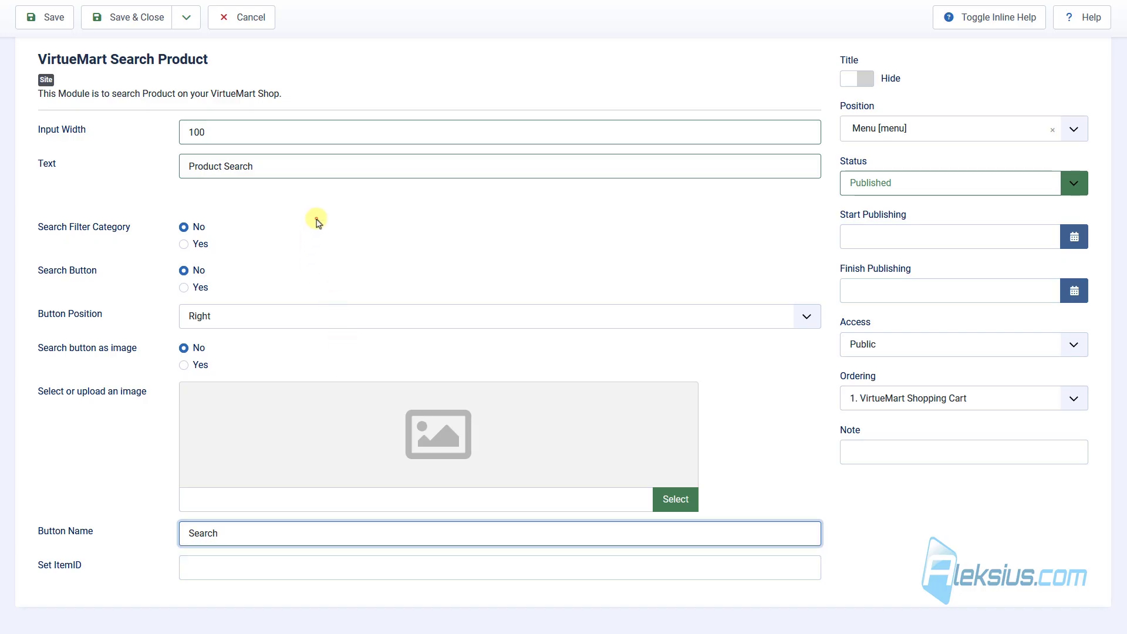
Apply the search-mini layout to the search module and set its module class to pull-right.
scroll(320, 241, "up", 3)
left_click(109, 163)
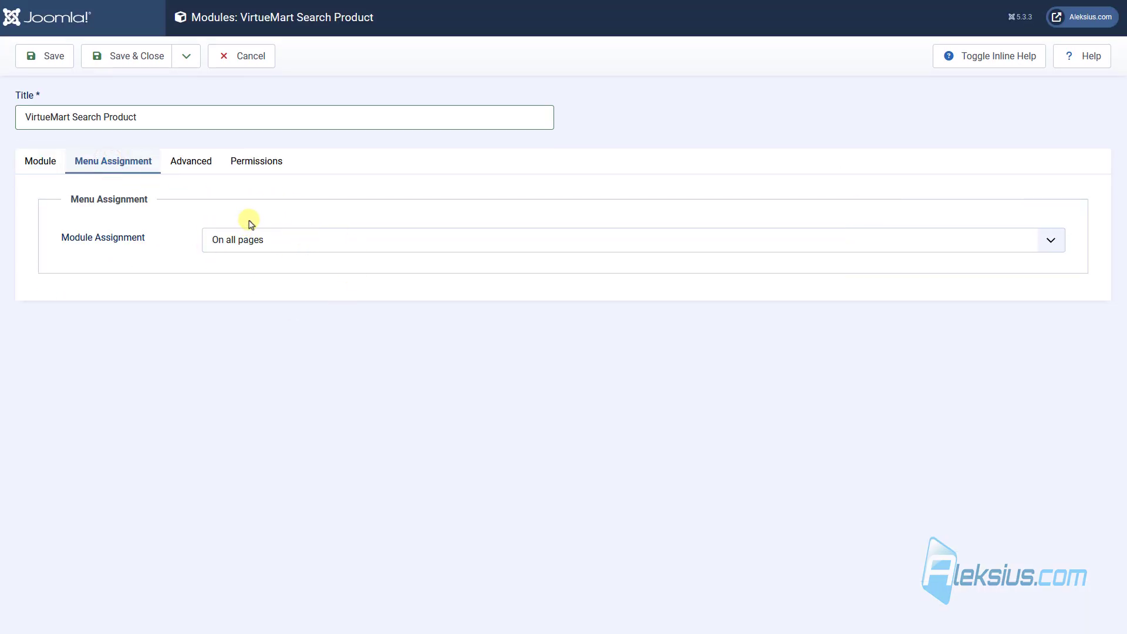
left_click(197, 162)
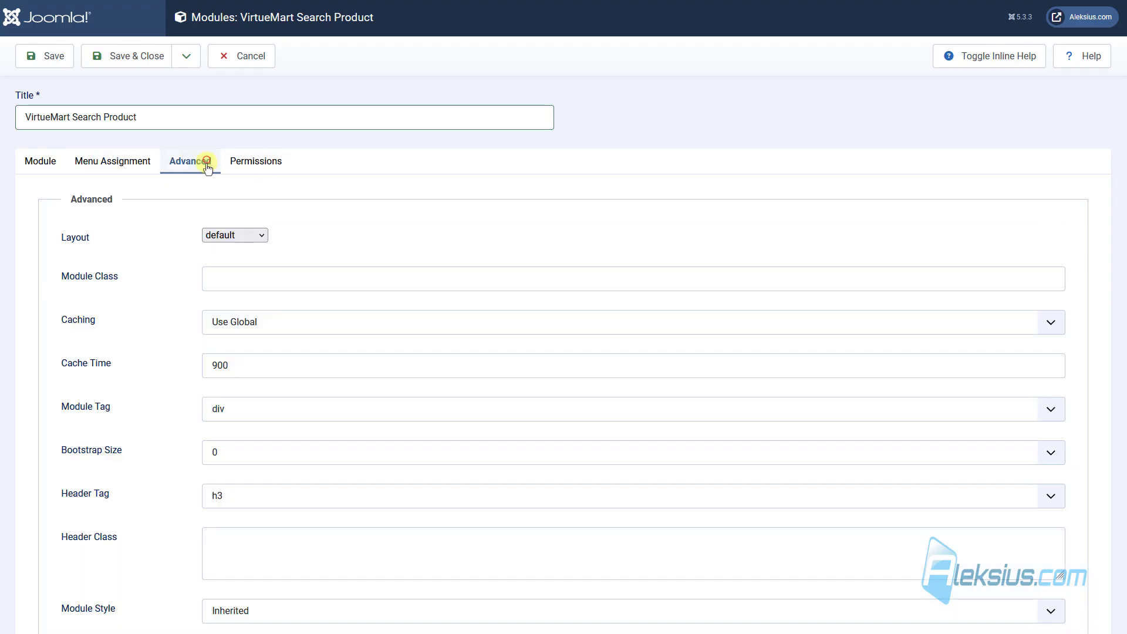
left_click(235, 232)
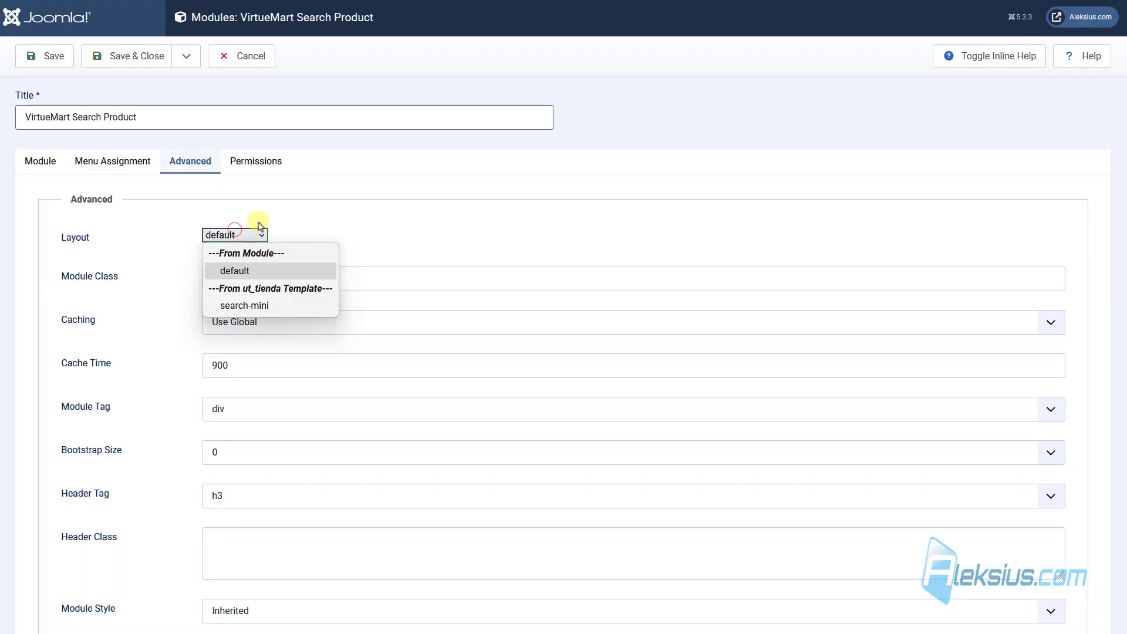
left_click(268, 306)
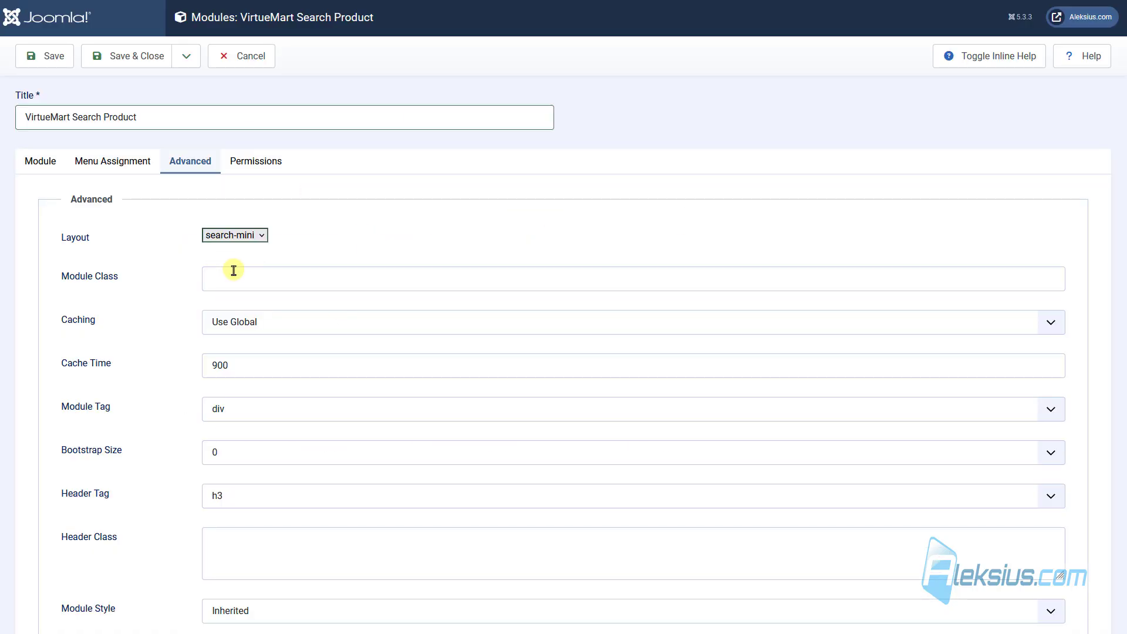
left_click(234, 270)
type("pull-right")
left_click(361, 243)
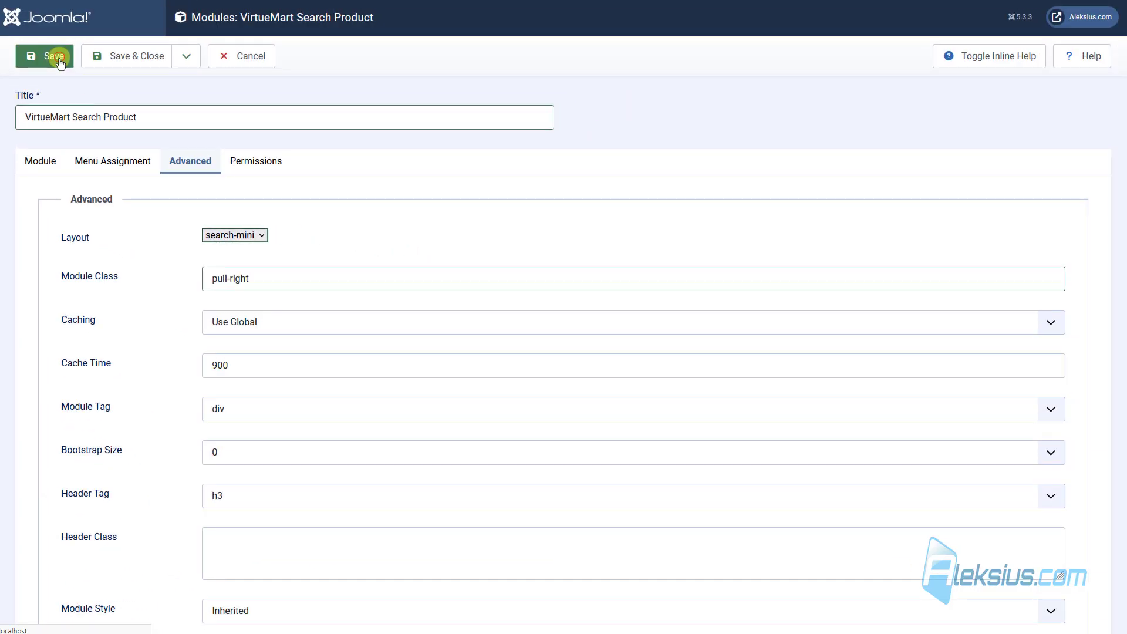
Save the VirtueMart Search Product module and look over its permissions and advanced settings.
left_click(59, 59)
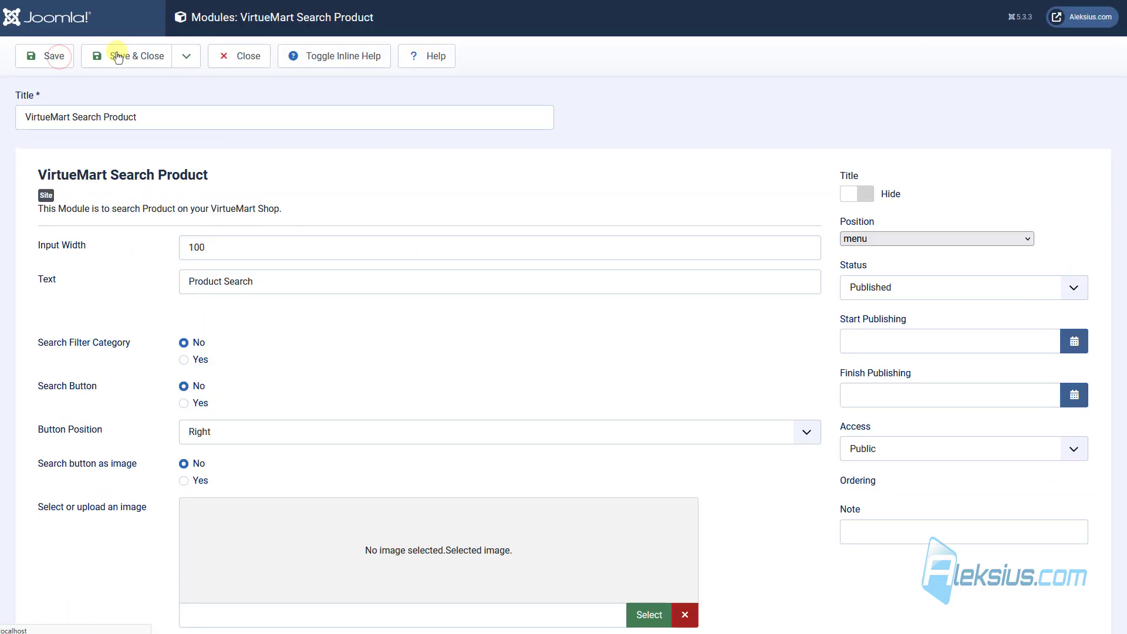
left_click(257, 199)
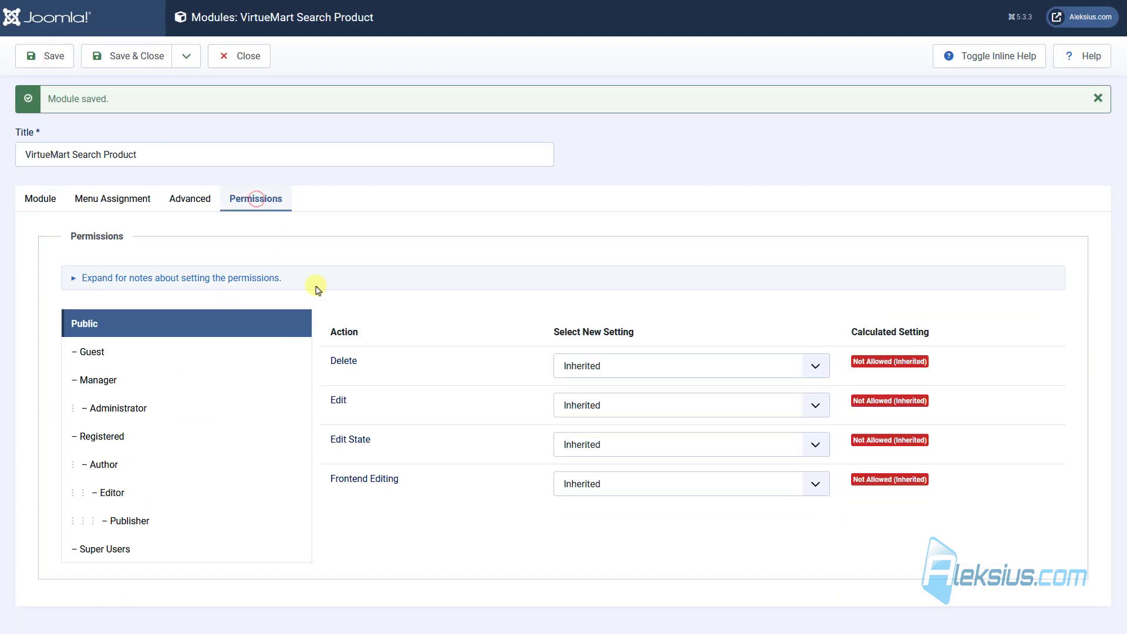
left_click(200, 200)
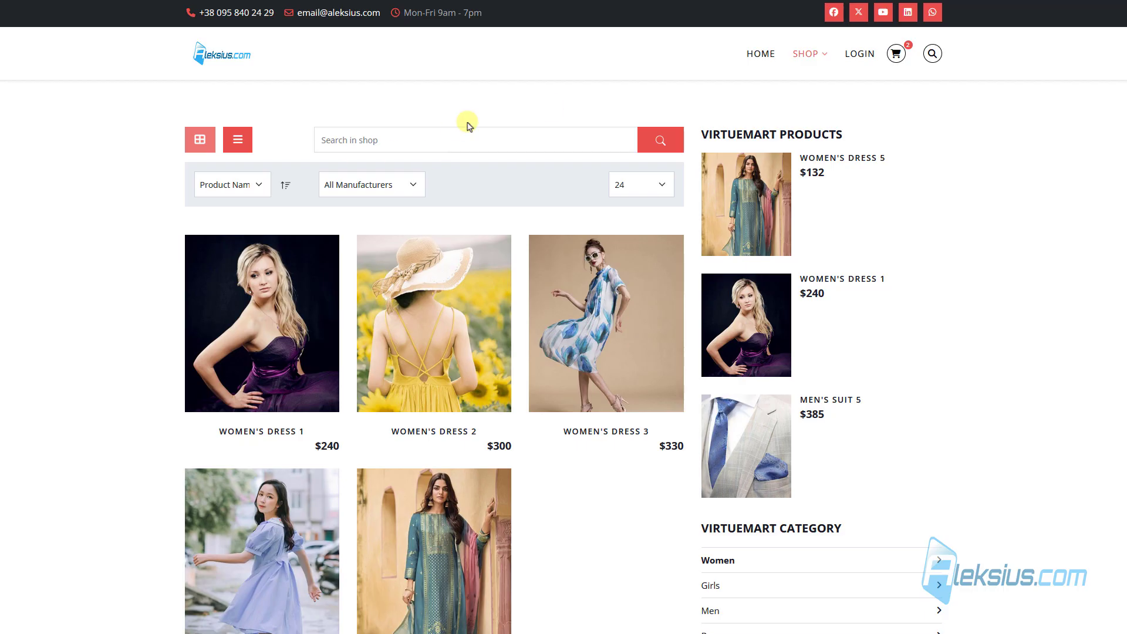
Test the new search module on the shop page by searching for "dress 5".
left_click(932, 54)
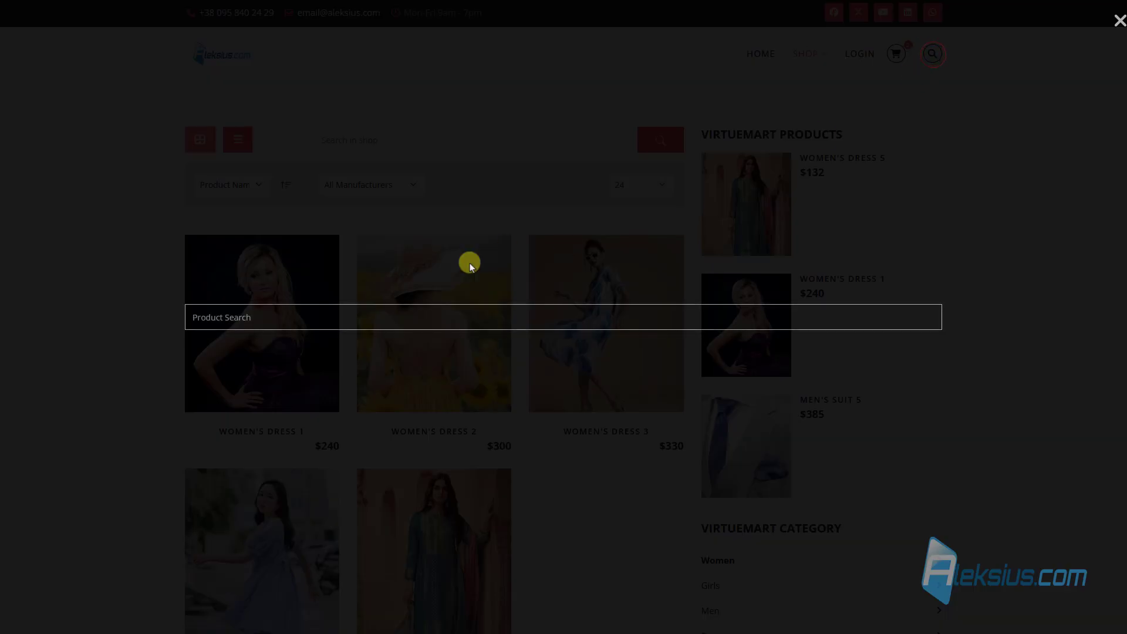
left_click(325, 317)
type("dress 5")
key("Return")
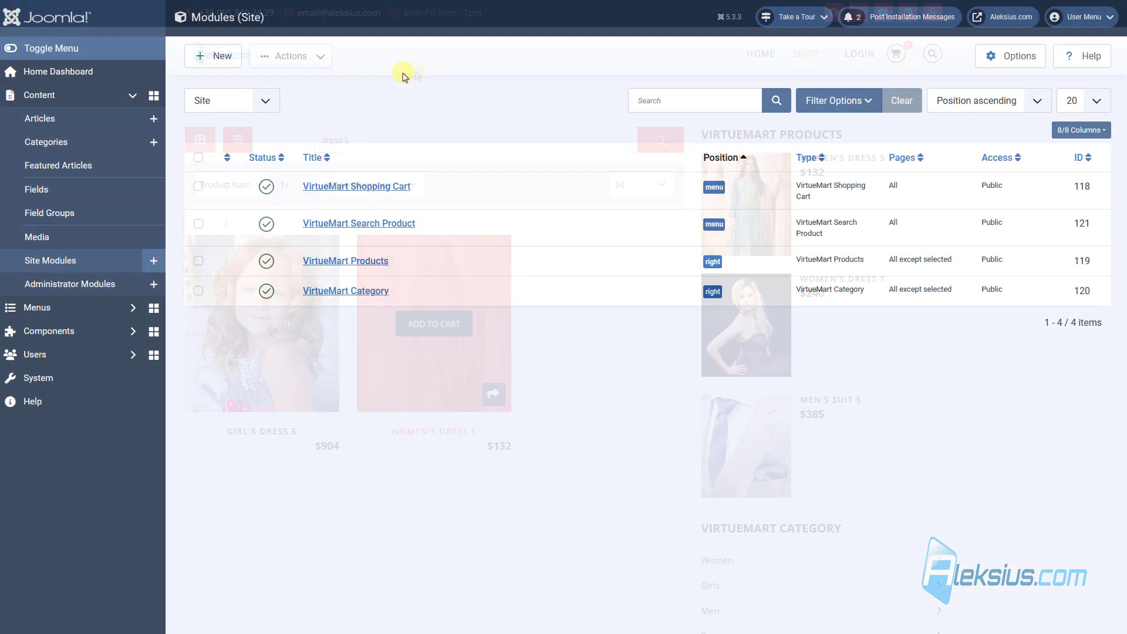
Start a new site module of the type VirtueMart Currency Selector and title it VirtueMart Currency Selector.
left_click(223, 59)
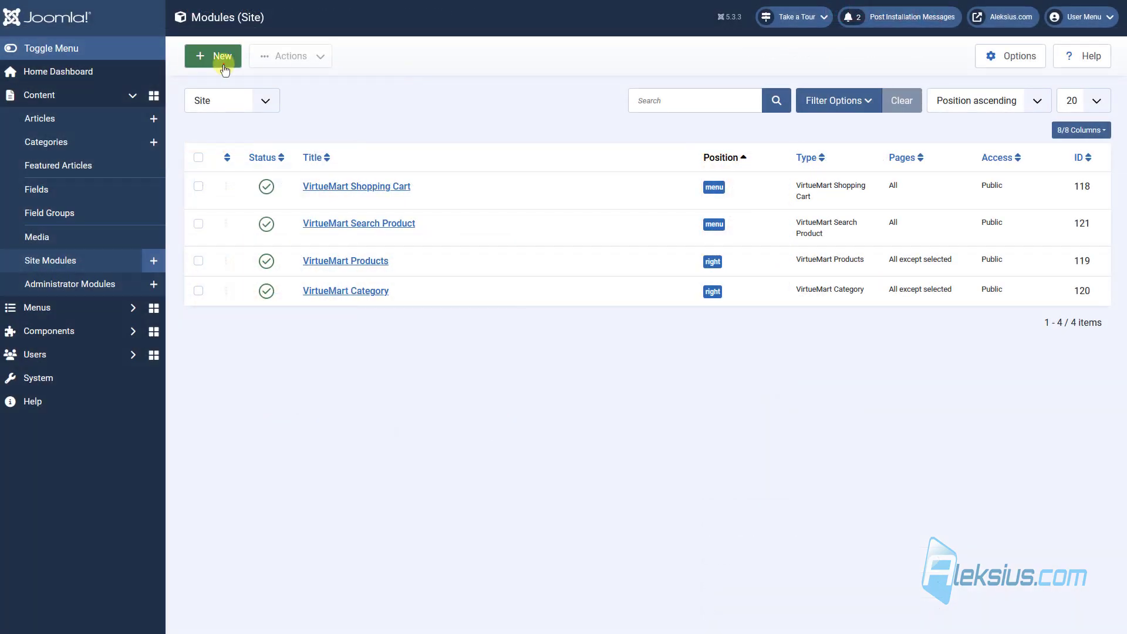
scroll(521, 153, "down", 5)
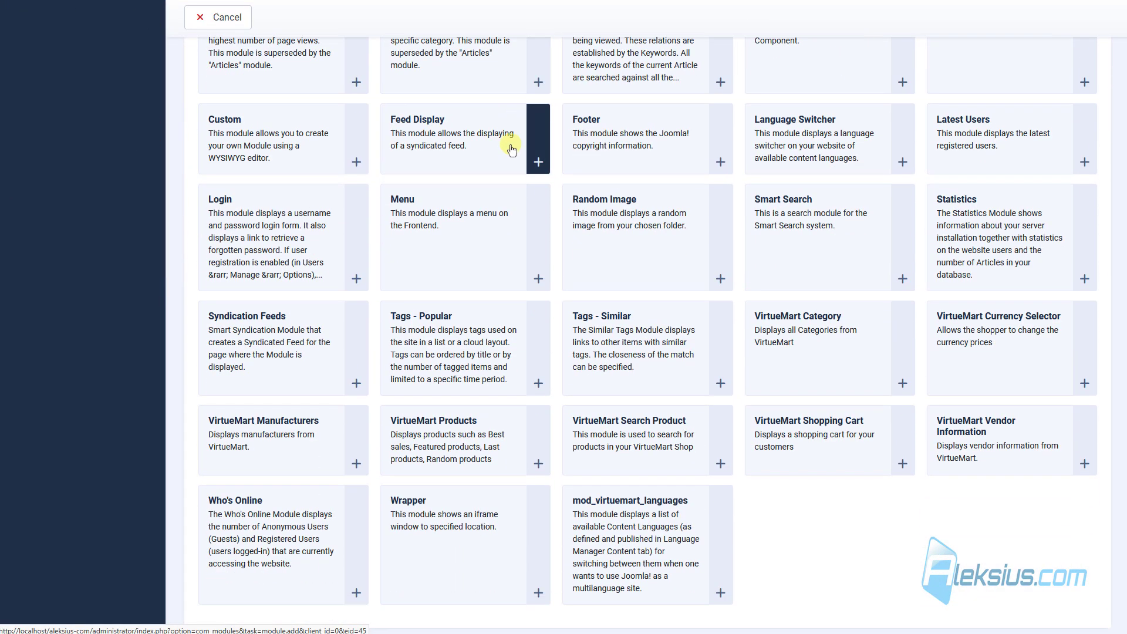
left_click(1034, 337)
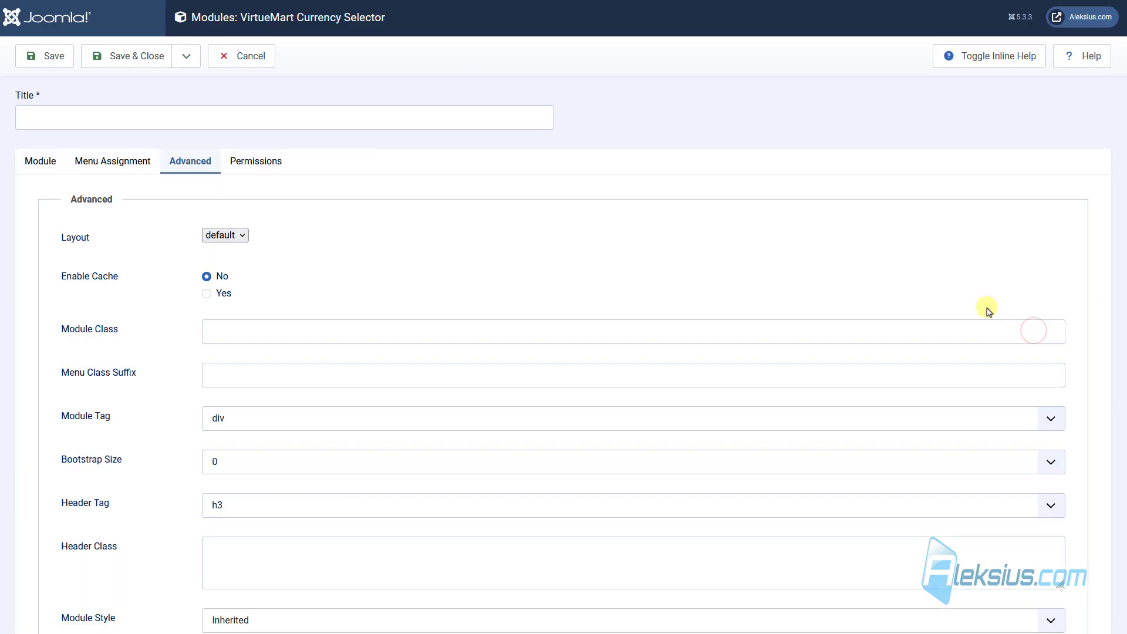
left_click(41, 161)
left_click(157, 116)
type("VirtueMart Currency Selector")
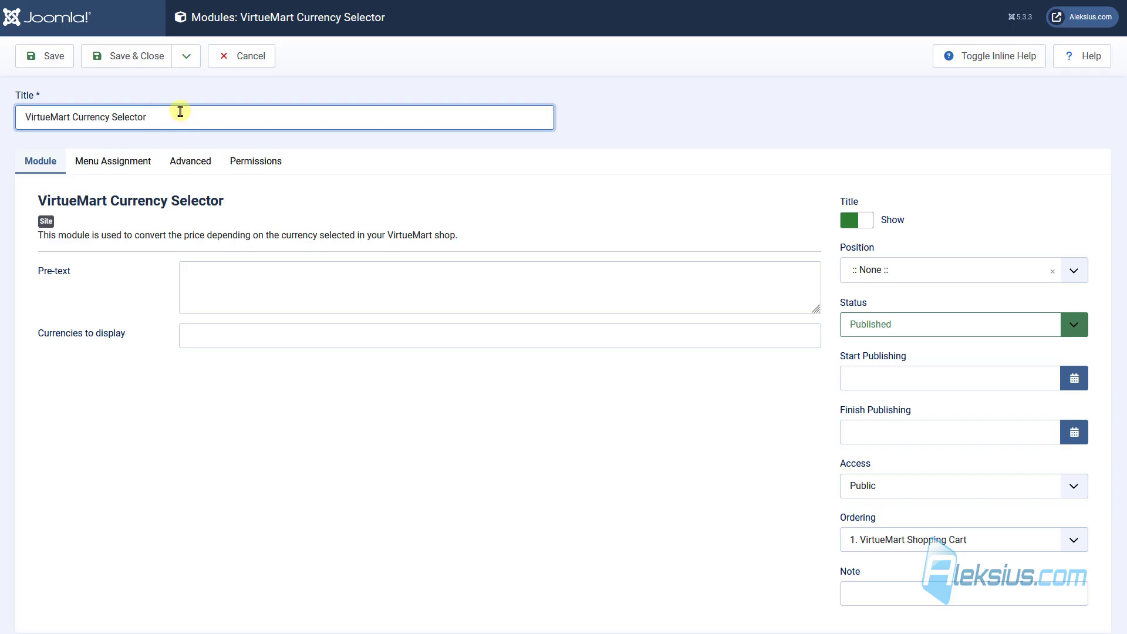
Set the currency selector's pre-text to "Currency:" and hide the module title.
left_click(195, 282)
type("Currency")
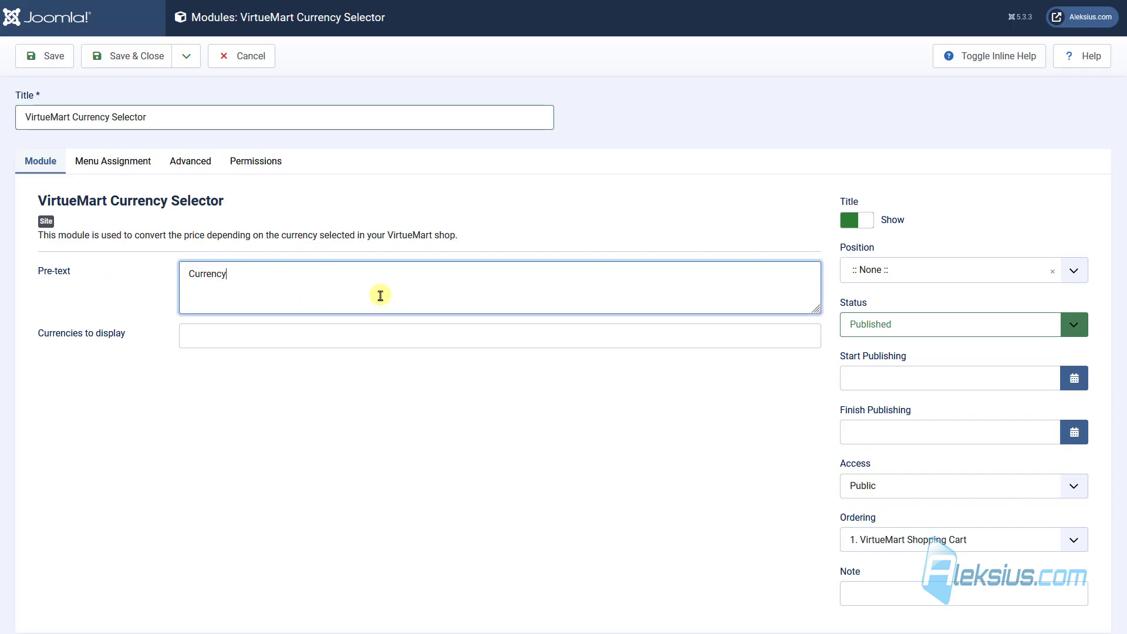
type("^")
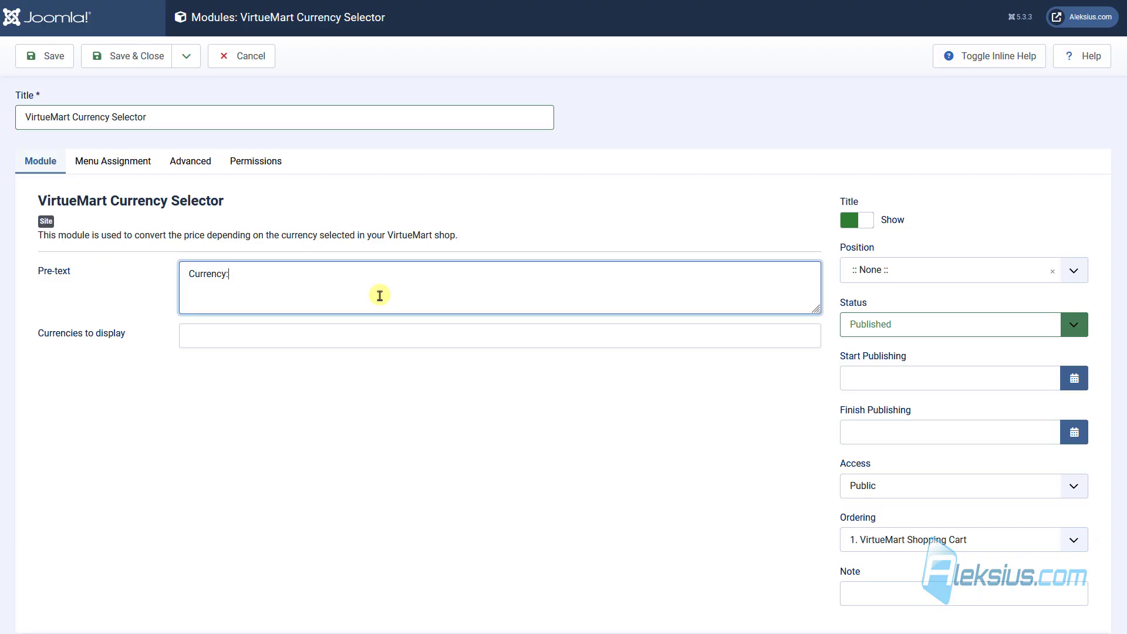
left_click(864, 228)
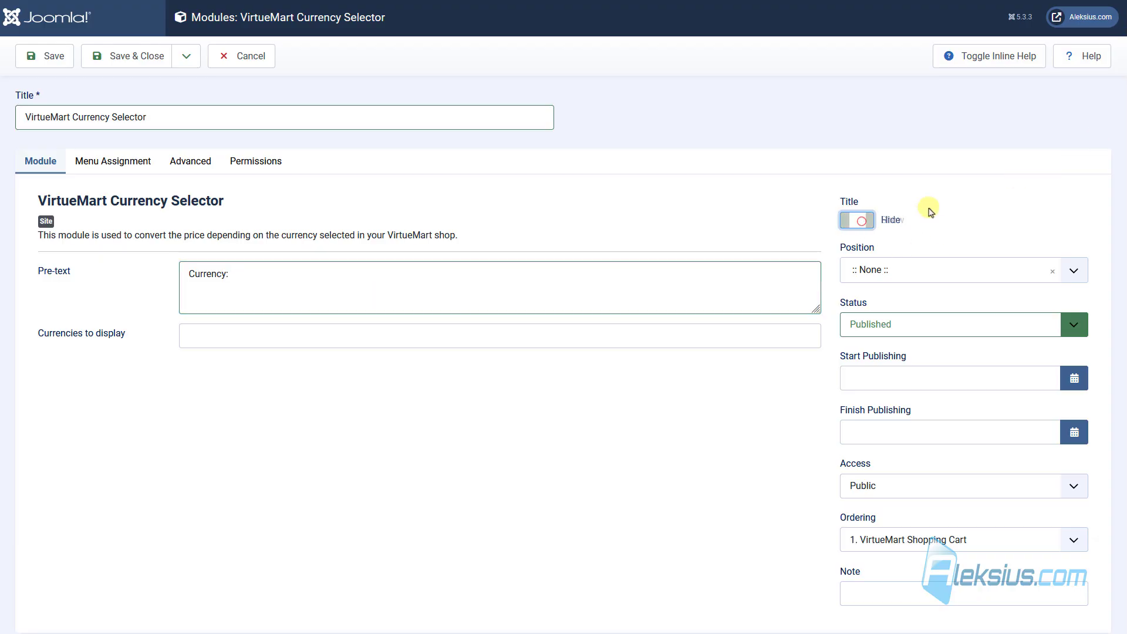
Assign the currency selector module to the Top 3 [top3] position.
left_click(908, 274)
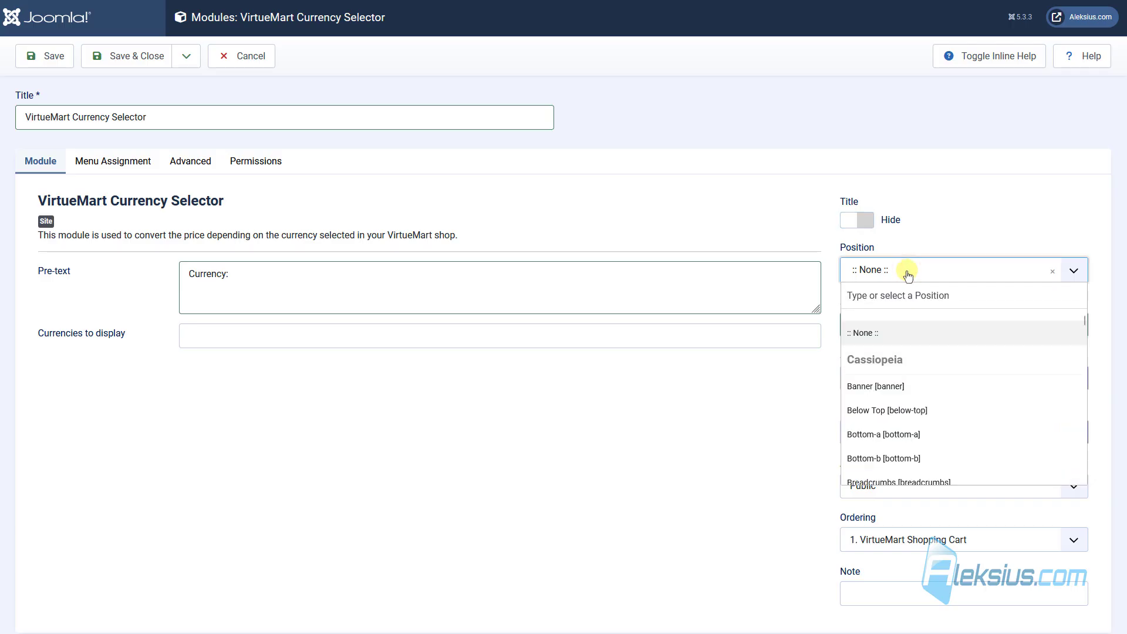
type("top")
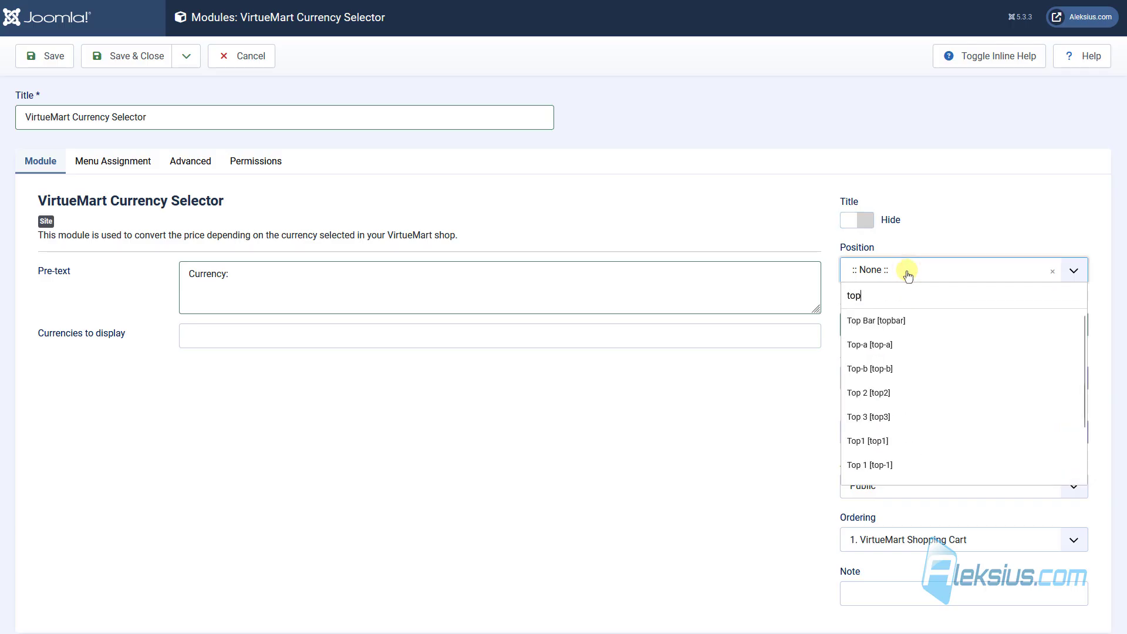
type("3")
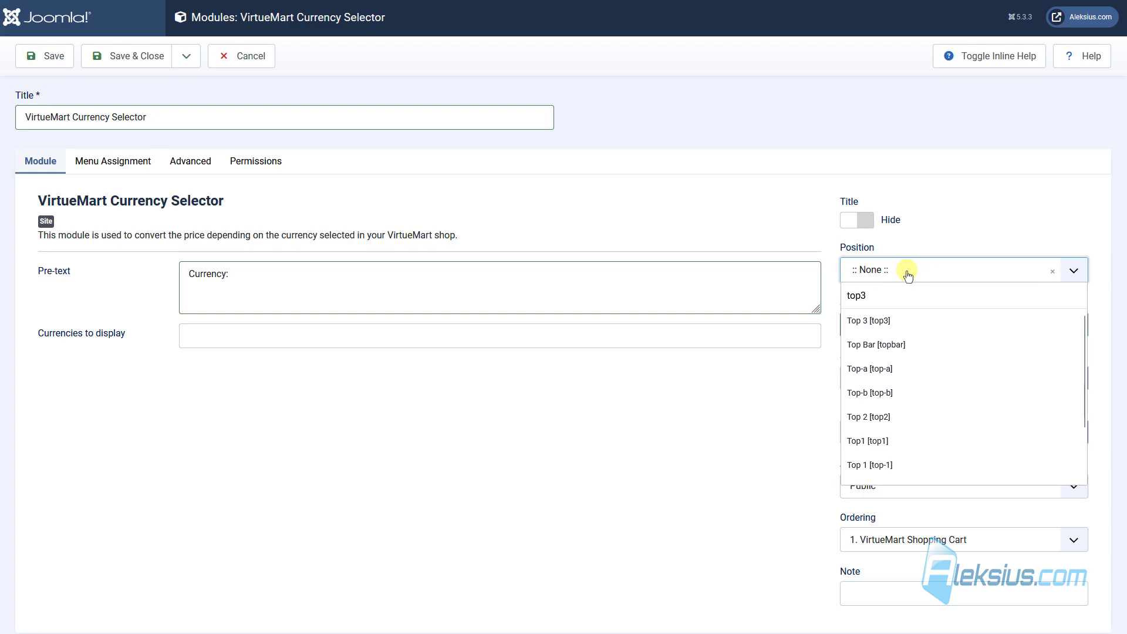
left_click(887, 321)
Look over the currency selector's menu assignment and advanced settings, and save and close the module.
left_click(115, 162)
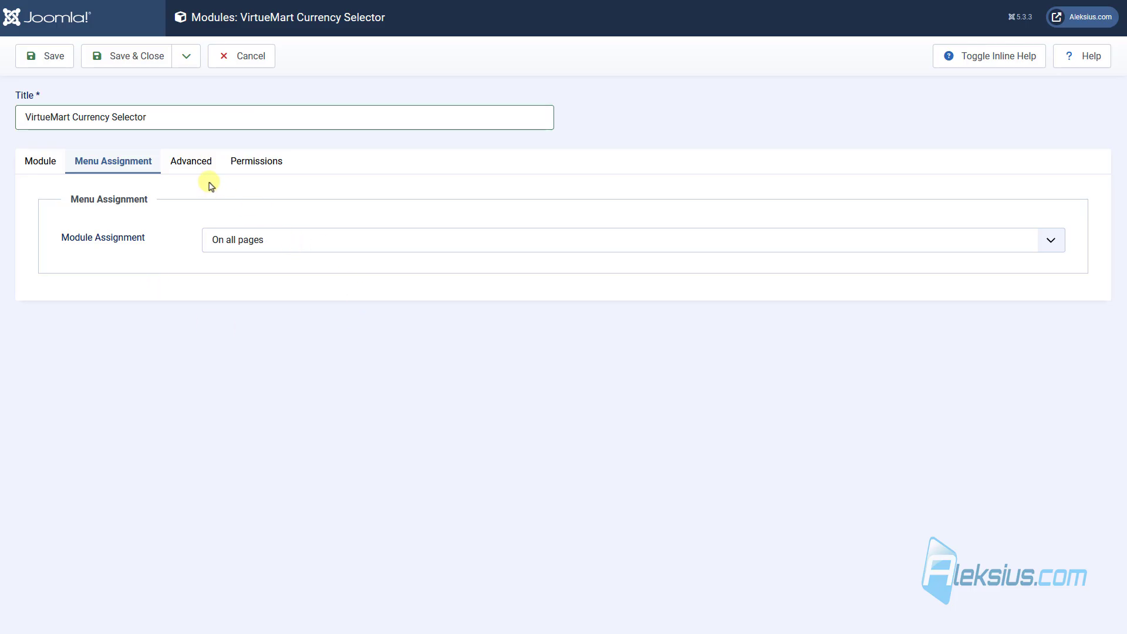
left_click(192, 164)
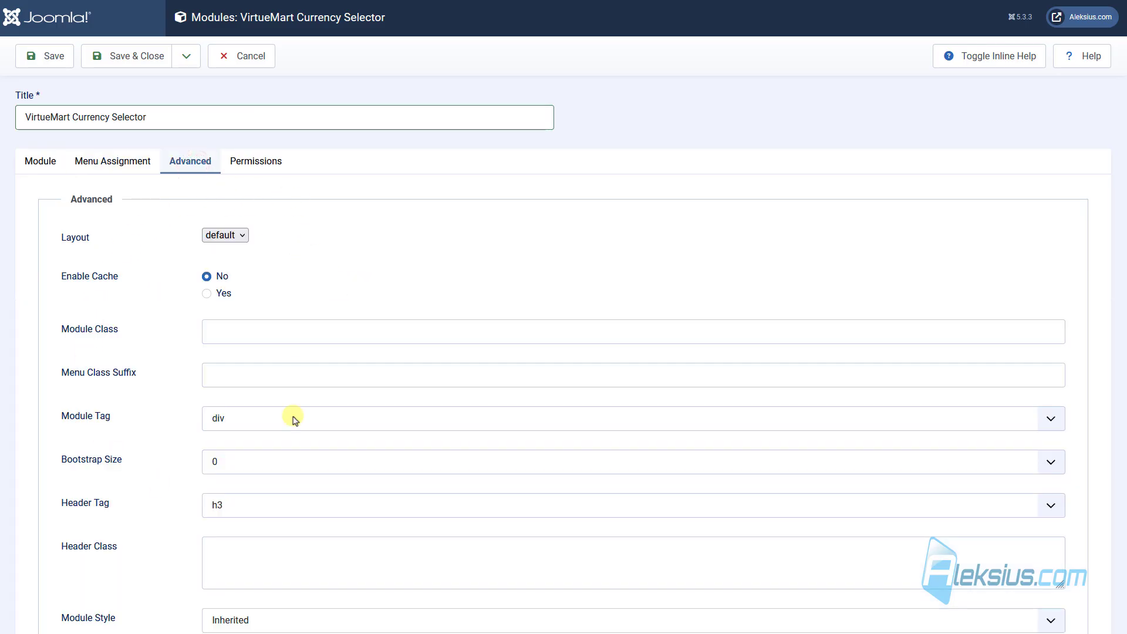
left_click(44, 163)
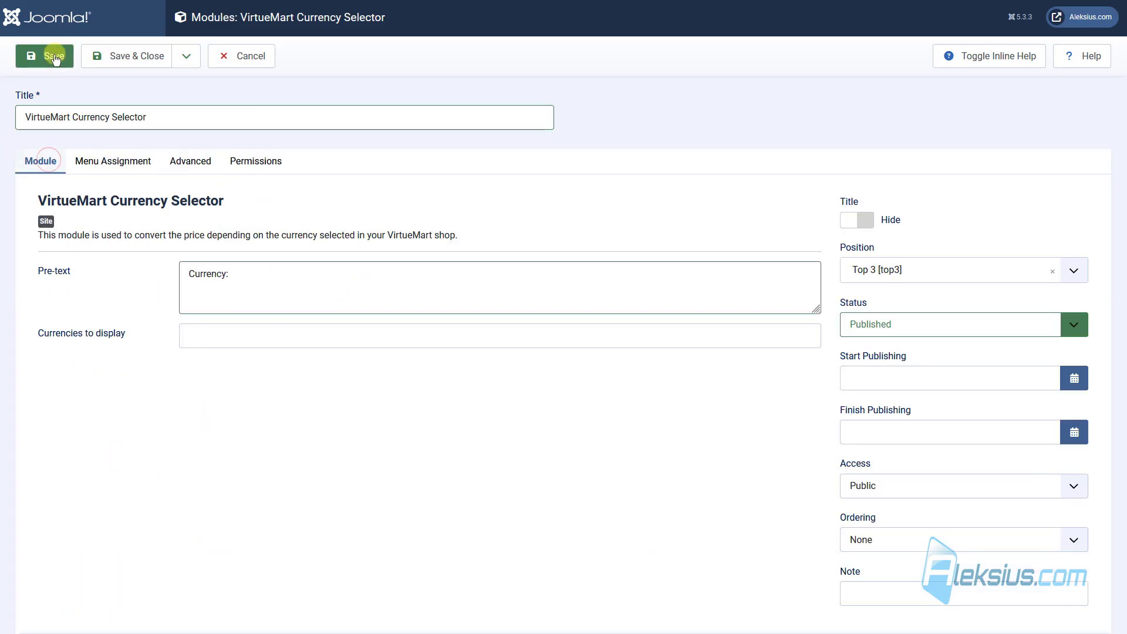
left_click(53, 54)
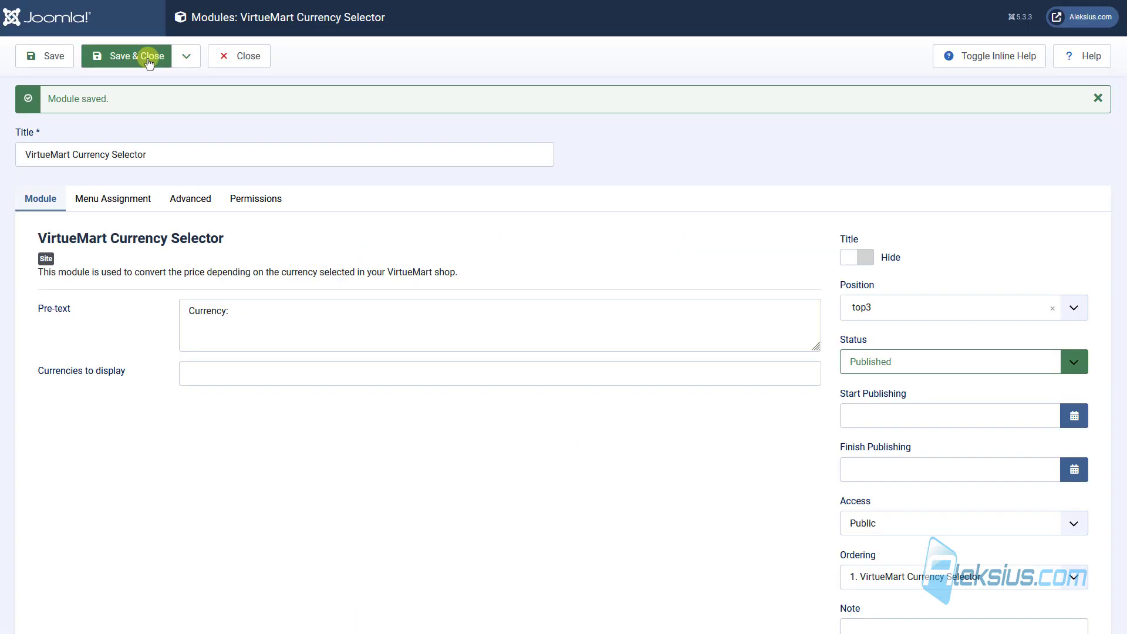
left_click(142, 57)
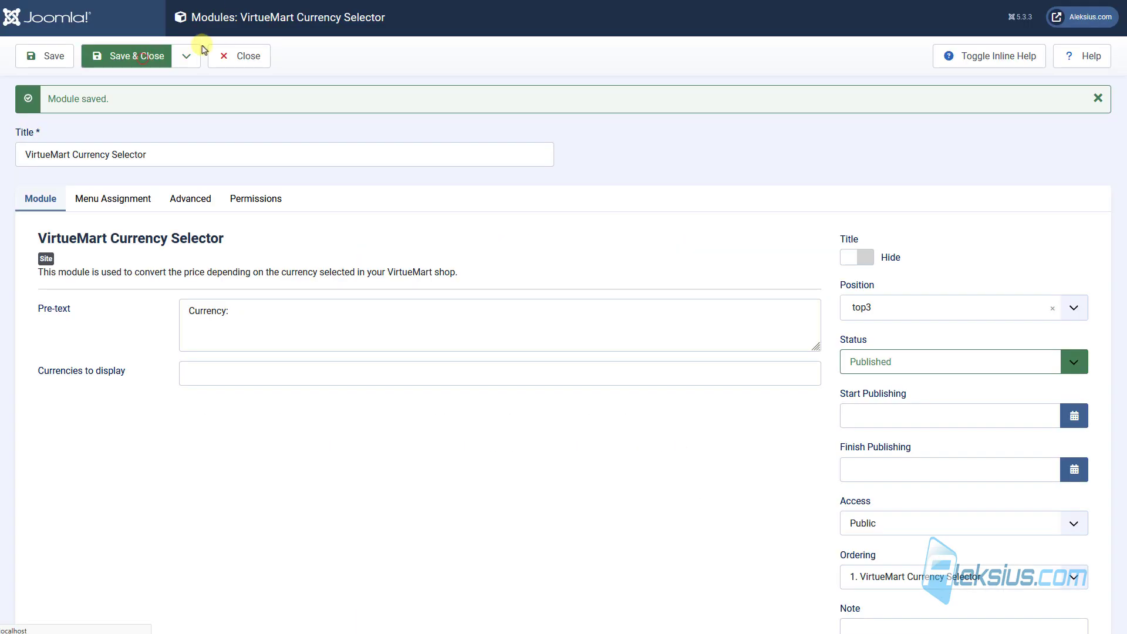
Open the template options of the ut_tienda default site style and change the Top Bar row to a 4+4+4 grid.
left_click(43, 374)
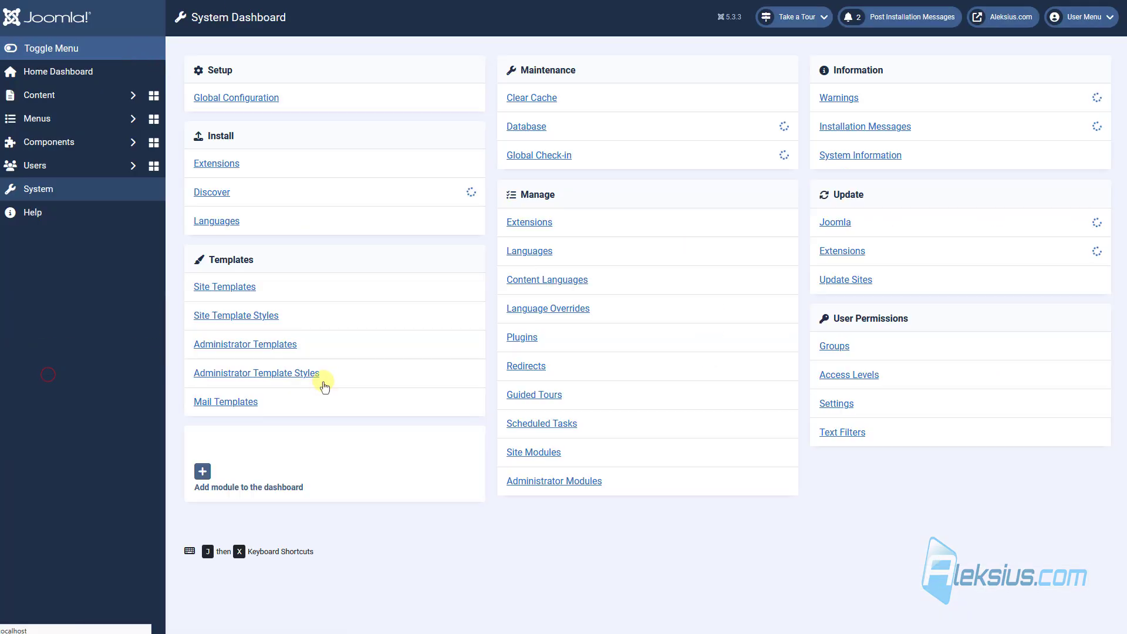
left_click(273, 317)
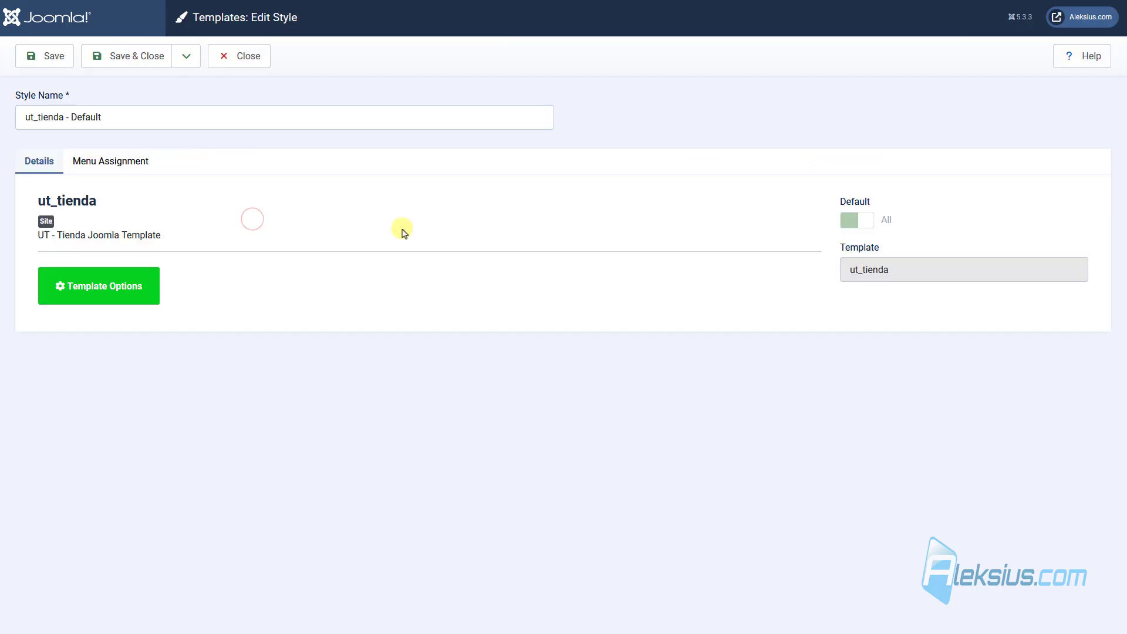
left_click(105, 290)
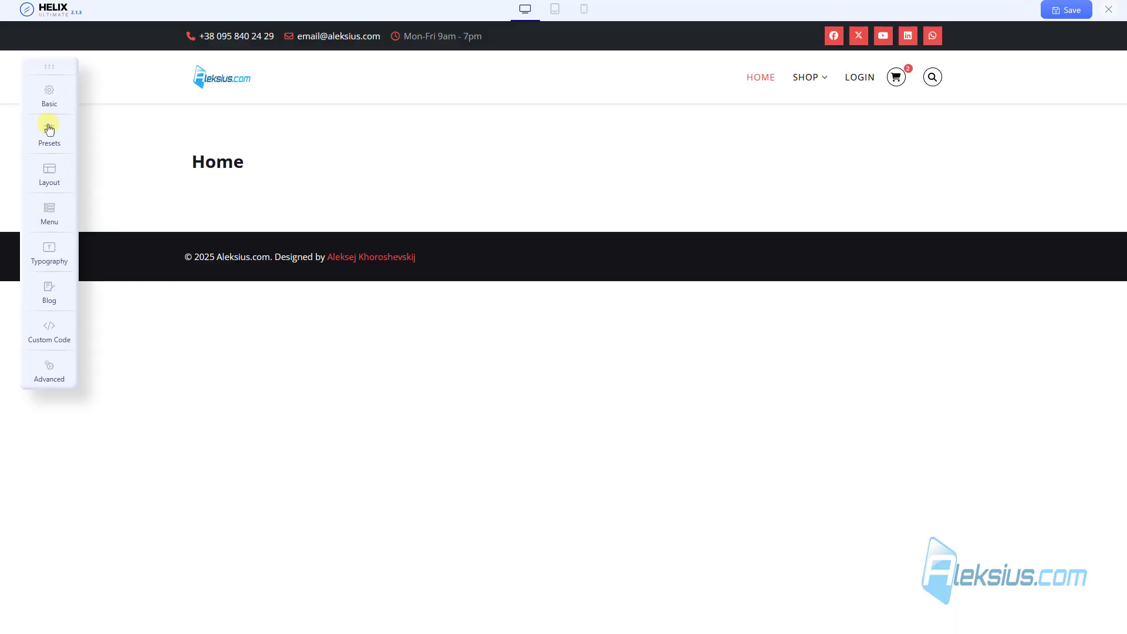
left_click(50, 180)
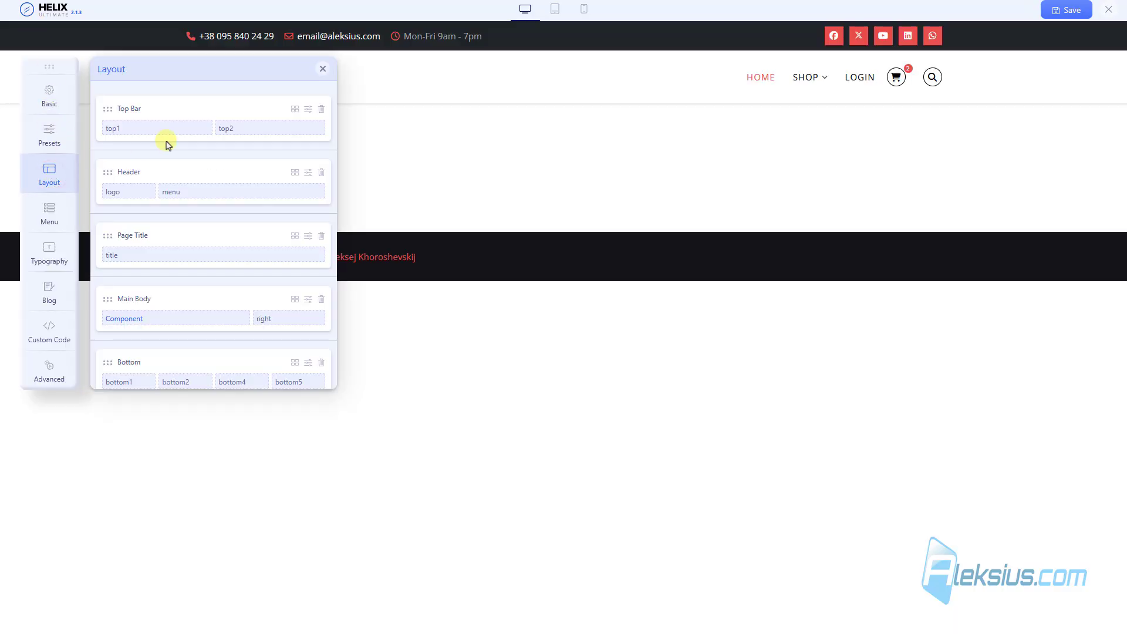
left_click(295, 110)
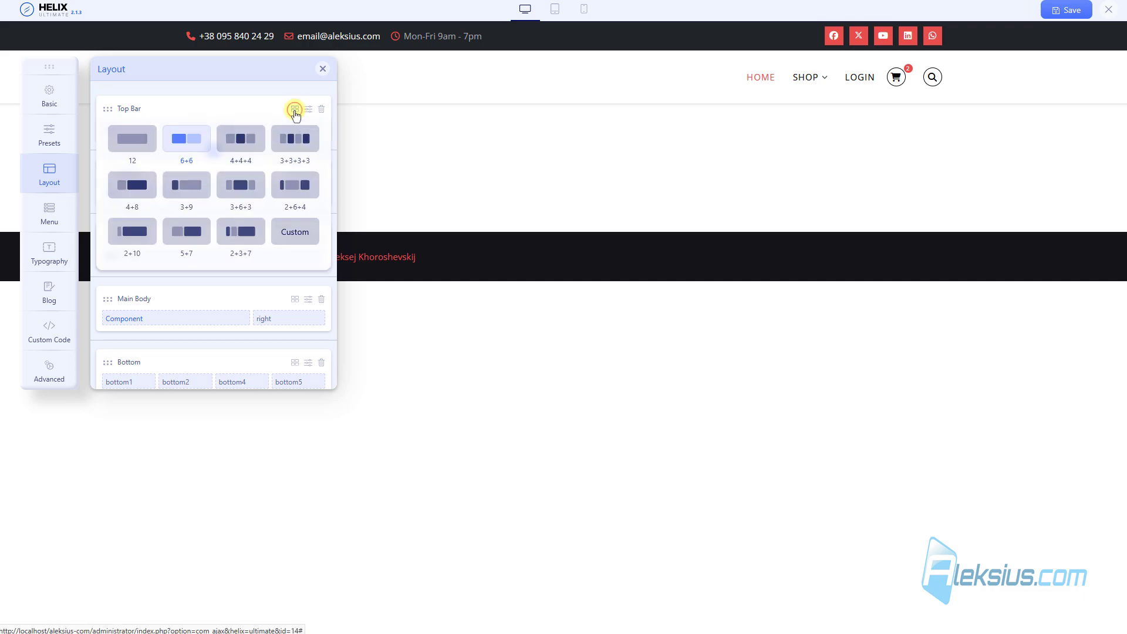
left_click(237, 139)
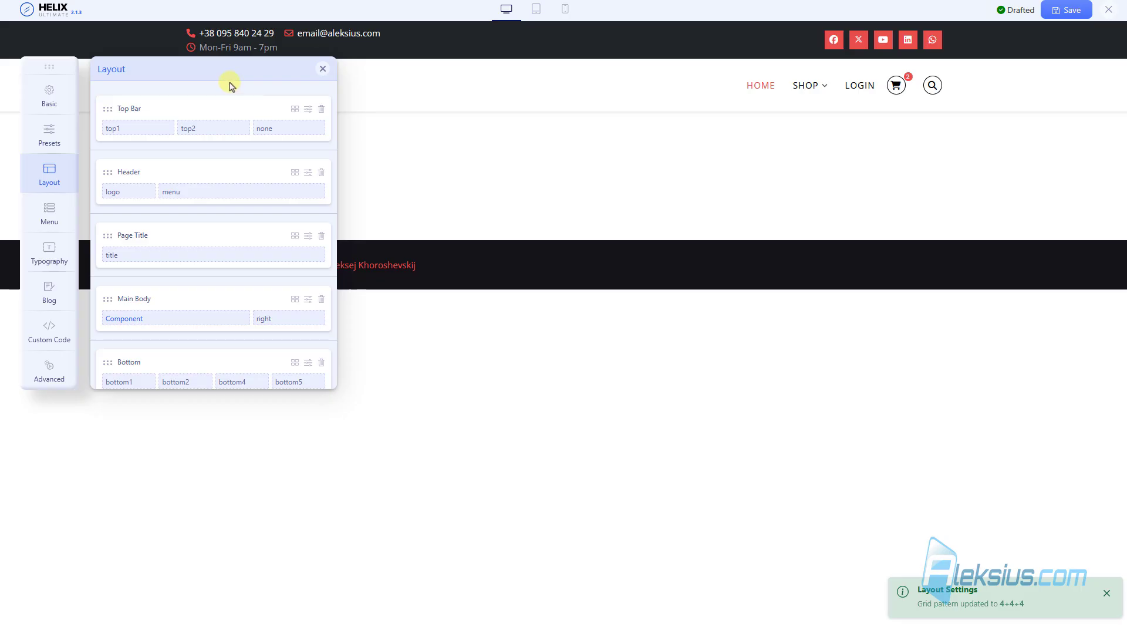
Assign module position top3 and the custom CSS class "text-end" to the Top Bar's empty third column.
left_click(317, 127)
left_click(507, 145)
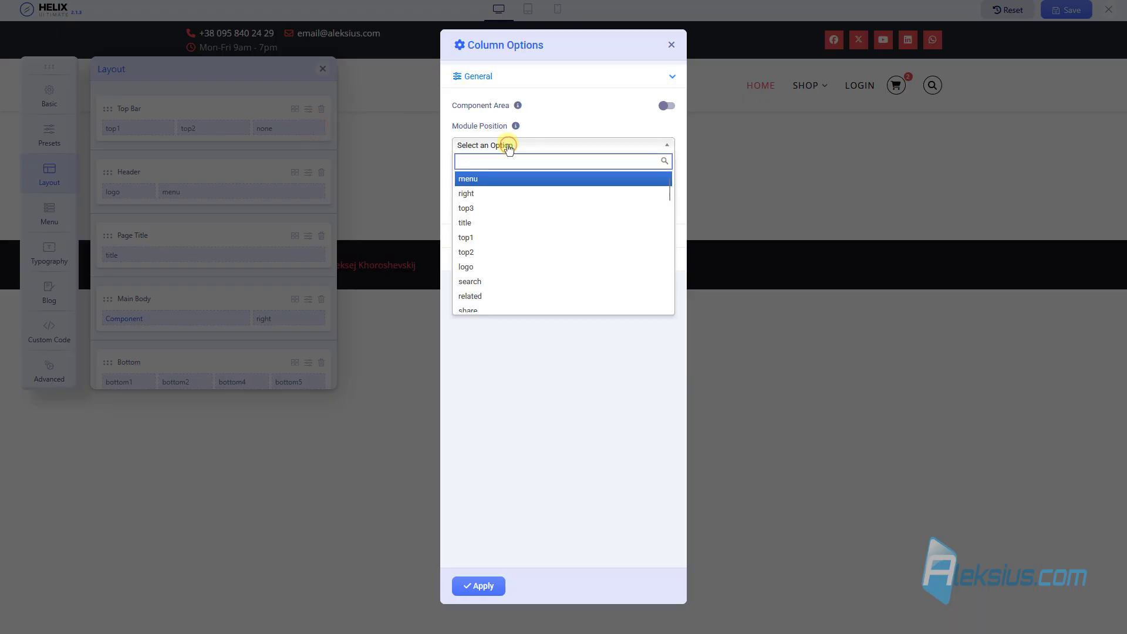
left_click(496, 208)
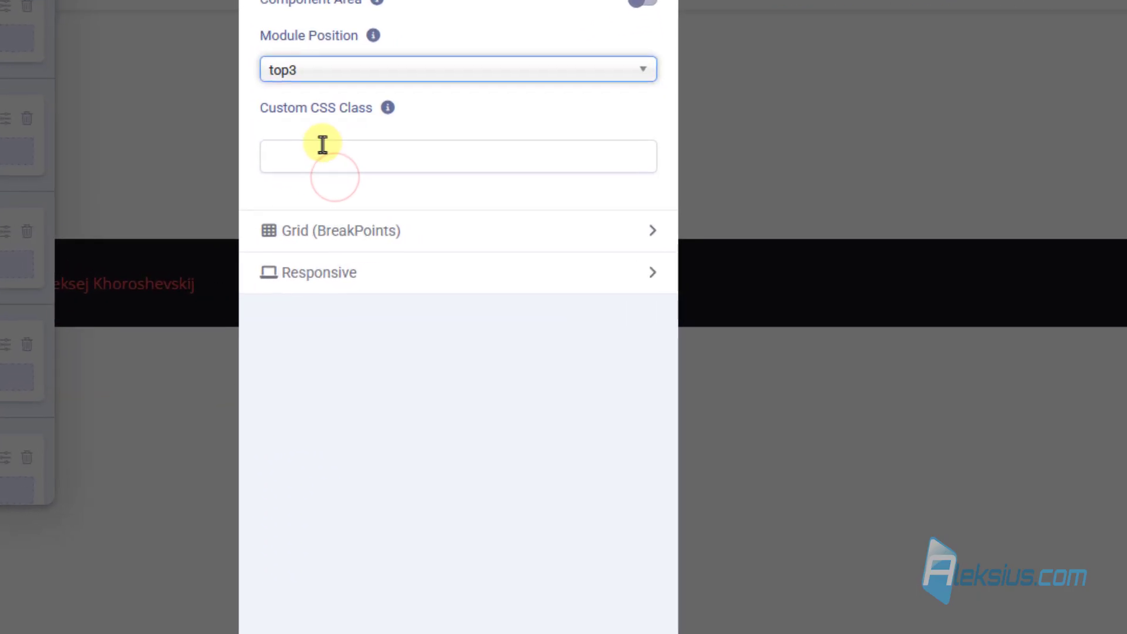
left_click(320, 146)
type("text-end")
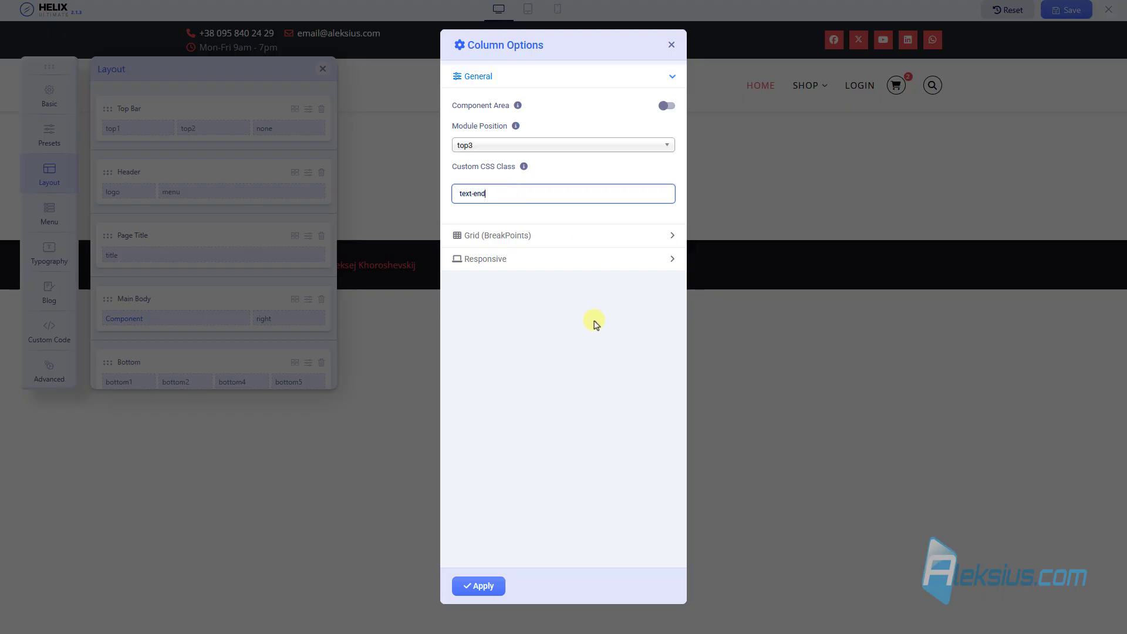
Set the third Top Bar column's tablet breakpoint to col-md-6, apply the column options and save the template.
left_click(503, 232)
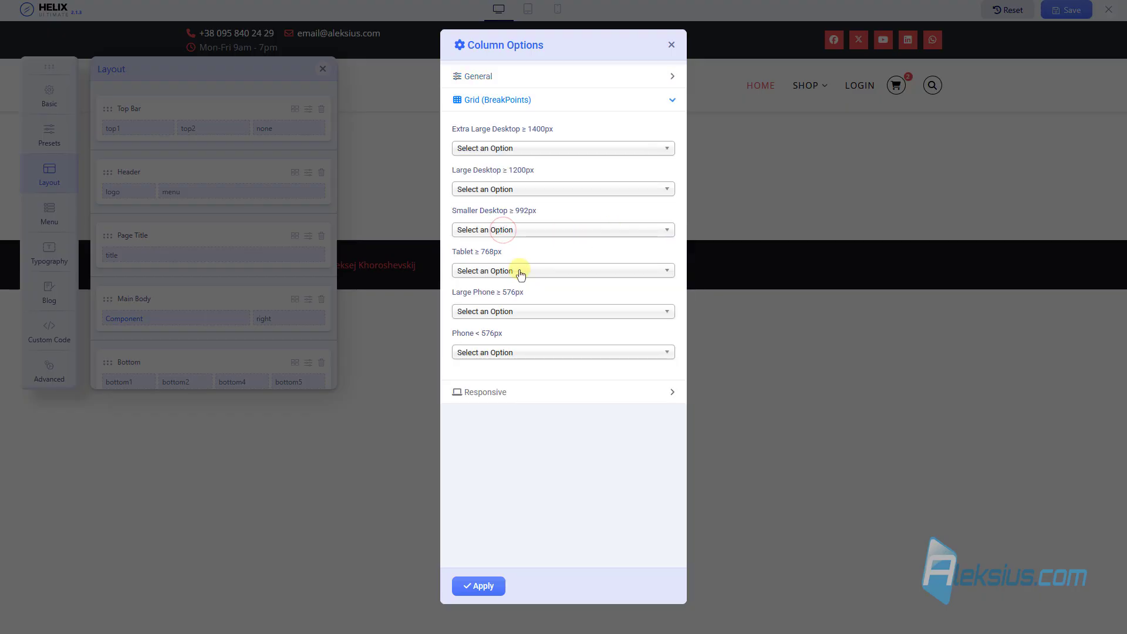
left_click(547, 271)
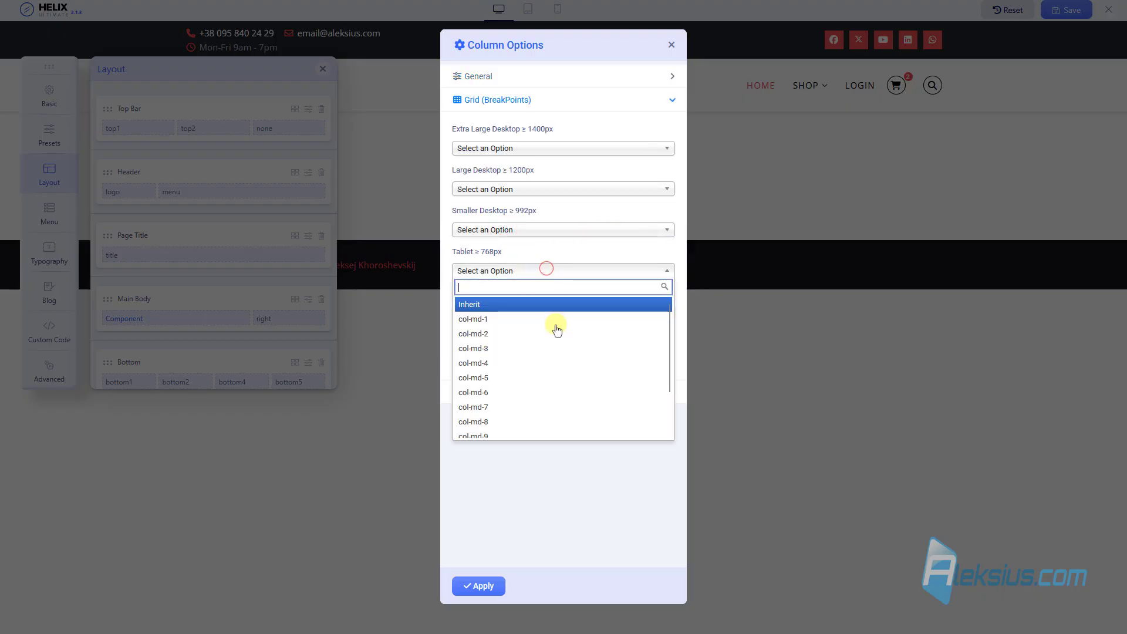
left_click(537, 392)
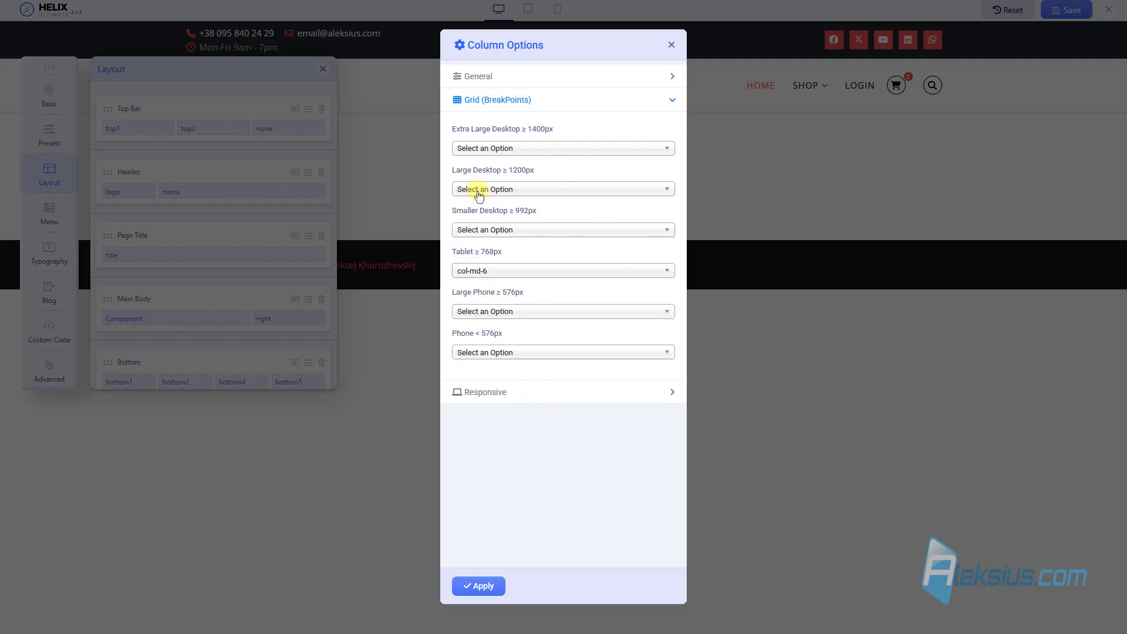
left_click(471, 581)
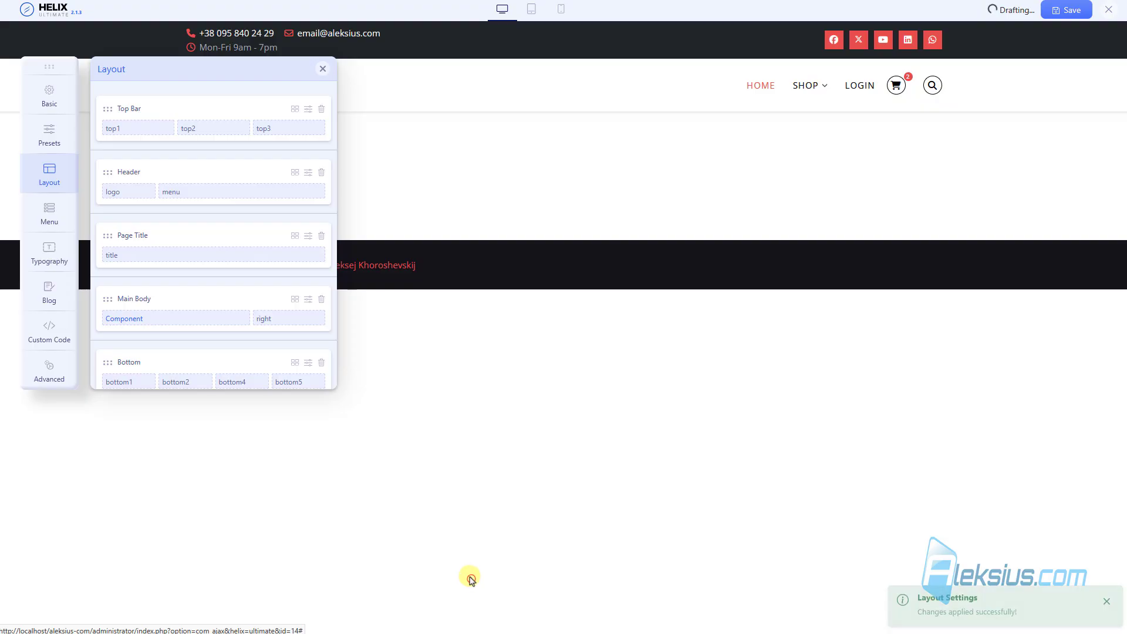
left_click(1059, 10)
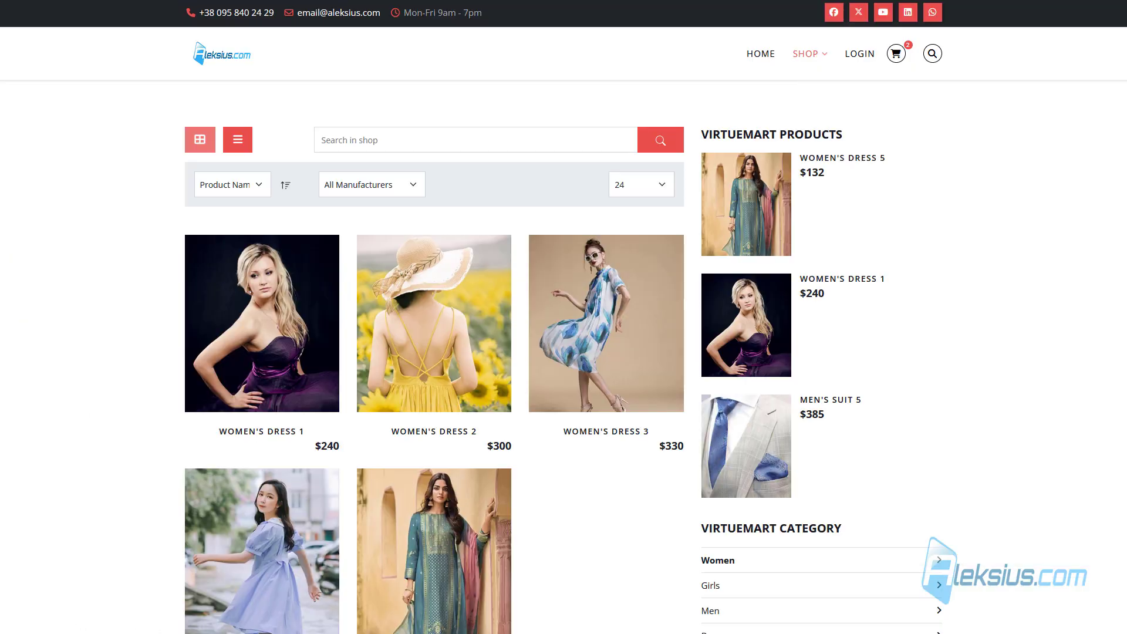
Reload the shop page, open Women's Dress 1 and test the currency selector by switching between Euro and United States dollar.
key("F5")
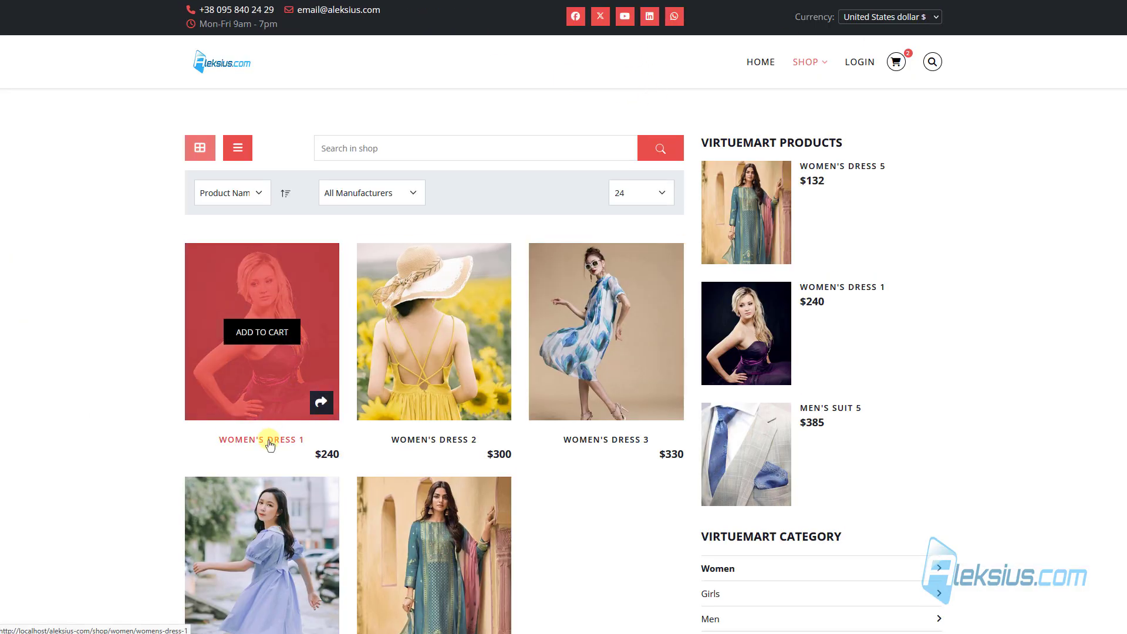
left_click(270, 440)
left_click(914, 17)
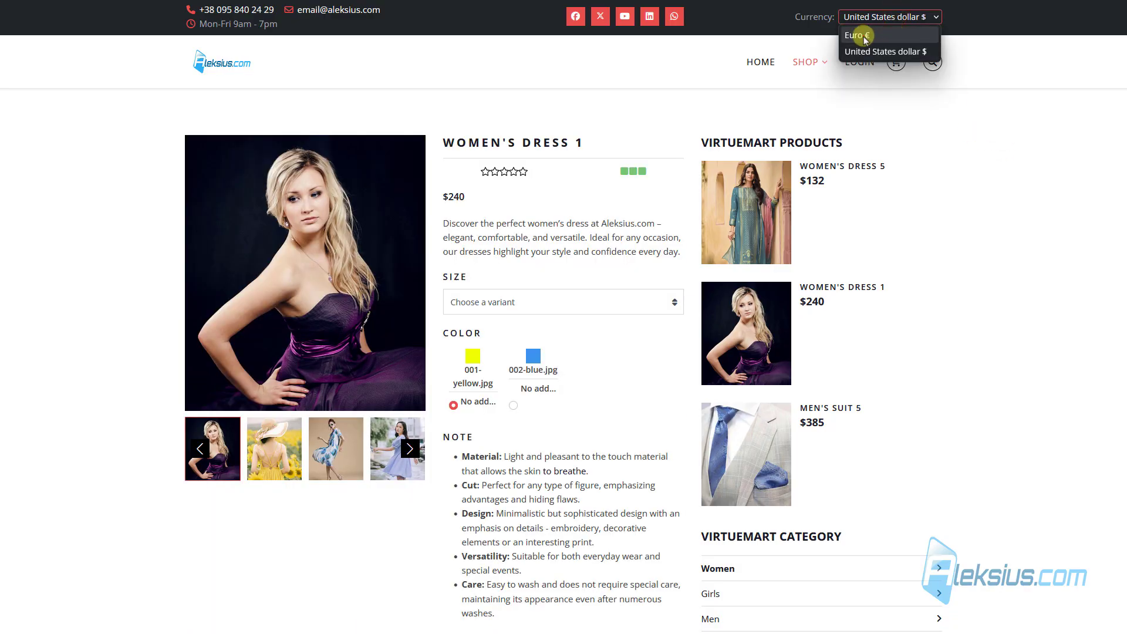
left_click(866, 37)
left_click(890, 18)
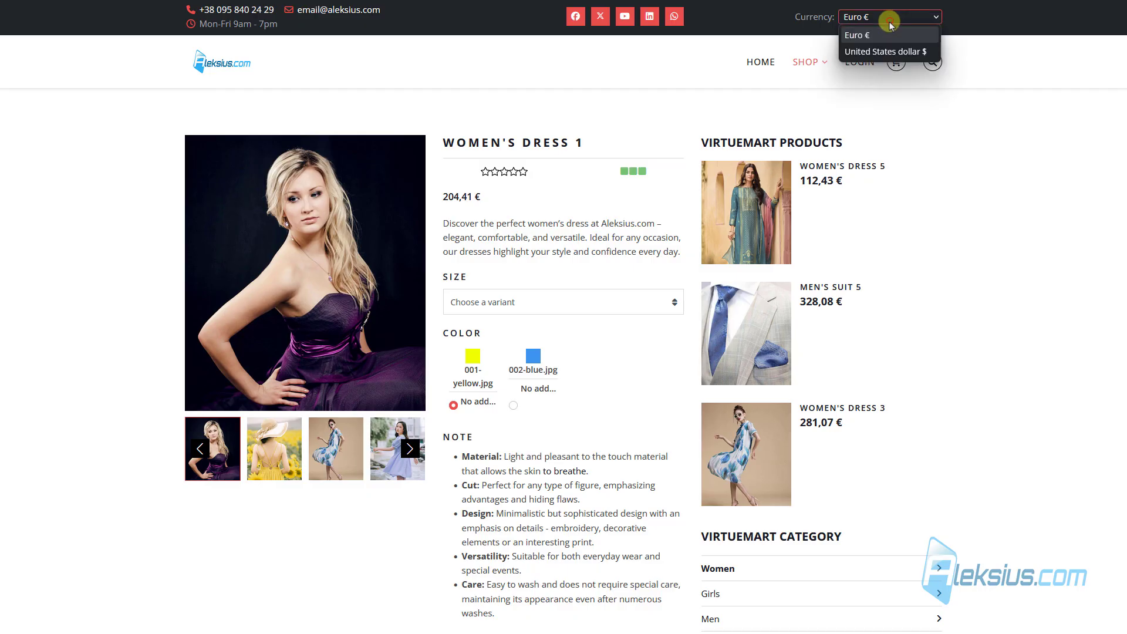
left_click(870, 53)
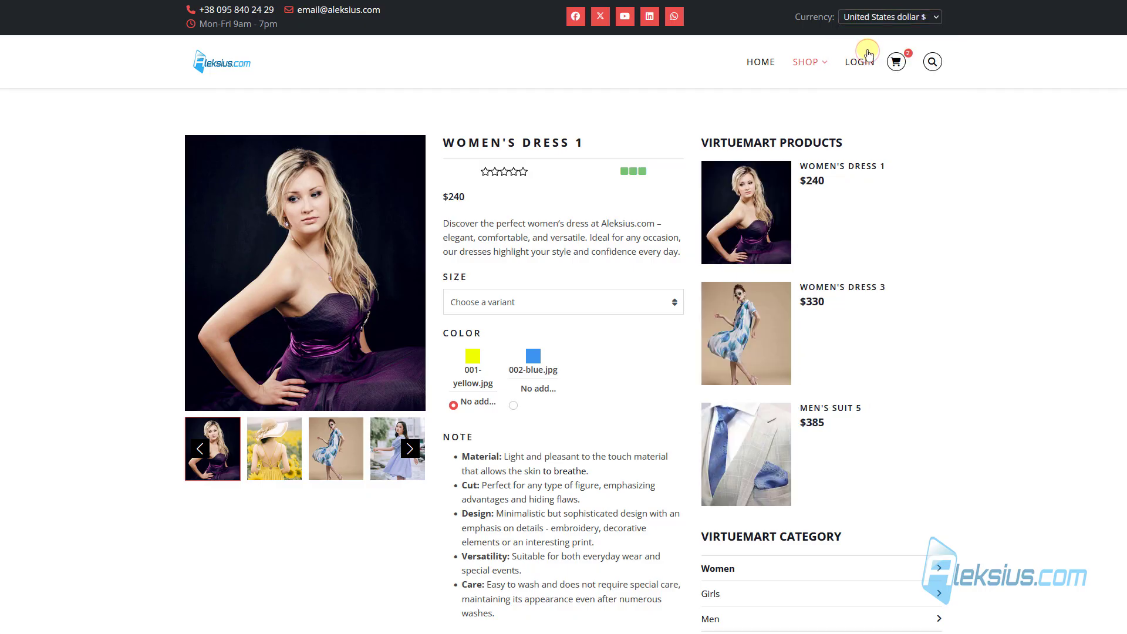
left_click(875, 21)
left_click(863, 37)
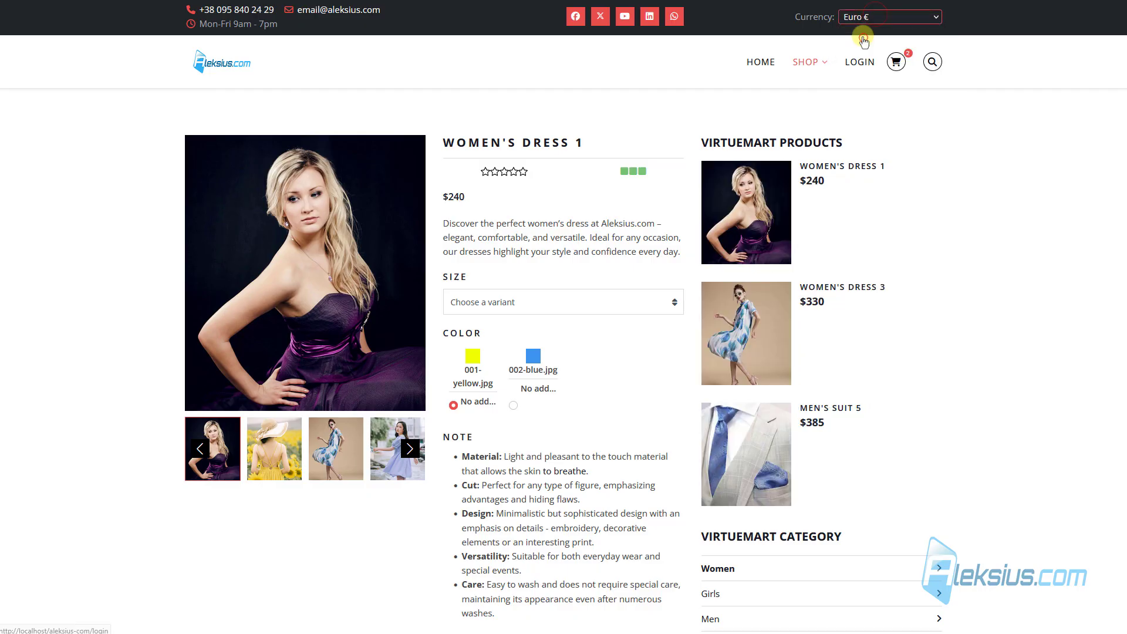
left_click(881, 19)
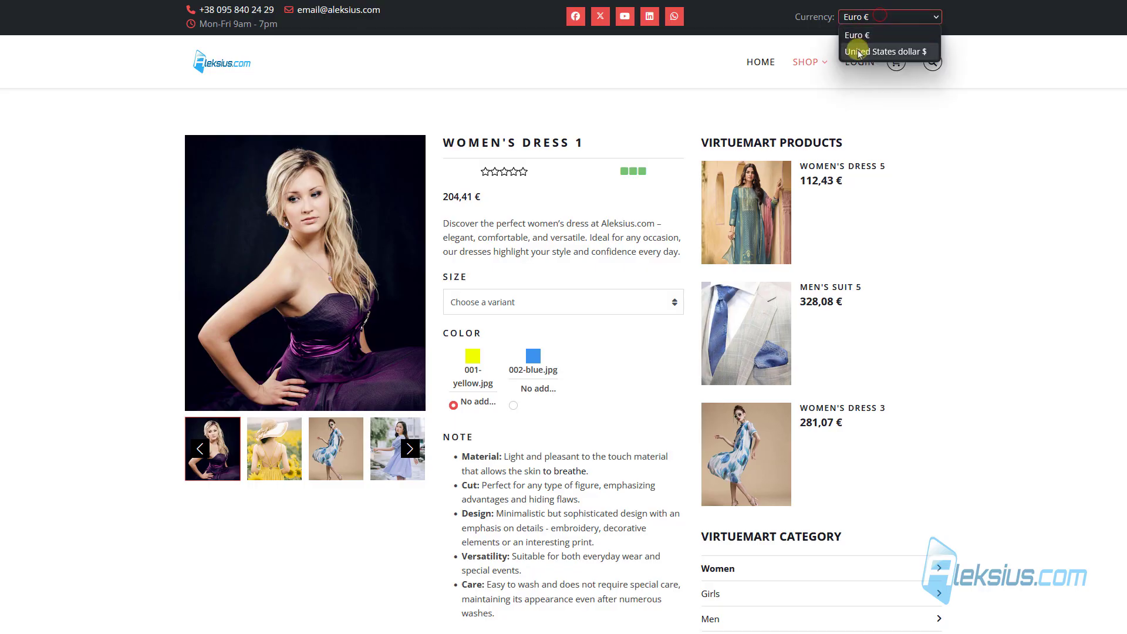
left_click(867, 50)
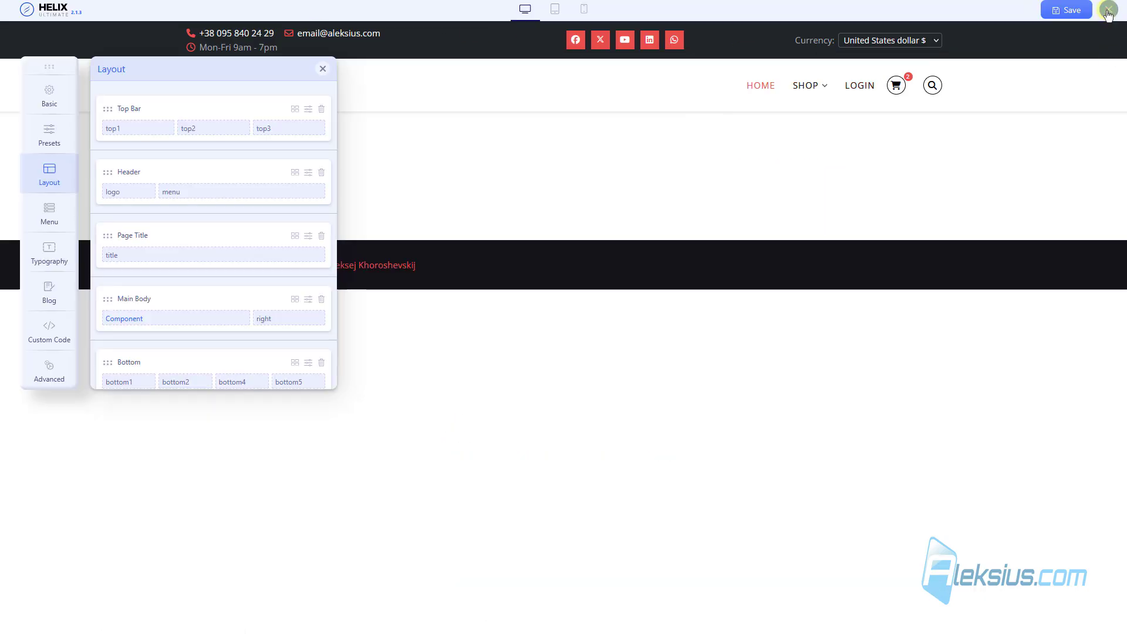
Close the template options and open VirtueMart's Shop settings for the vendor.
left_click(1109, 13)
left_click(70, 142)
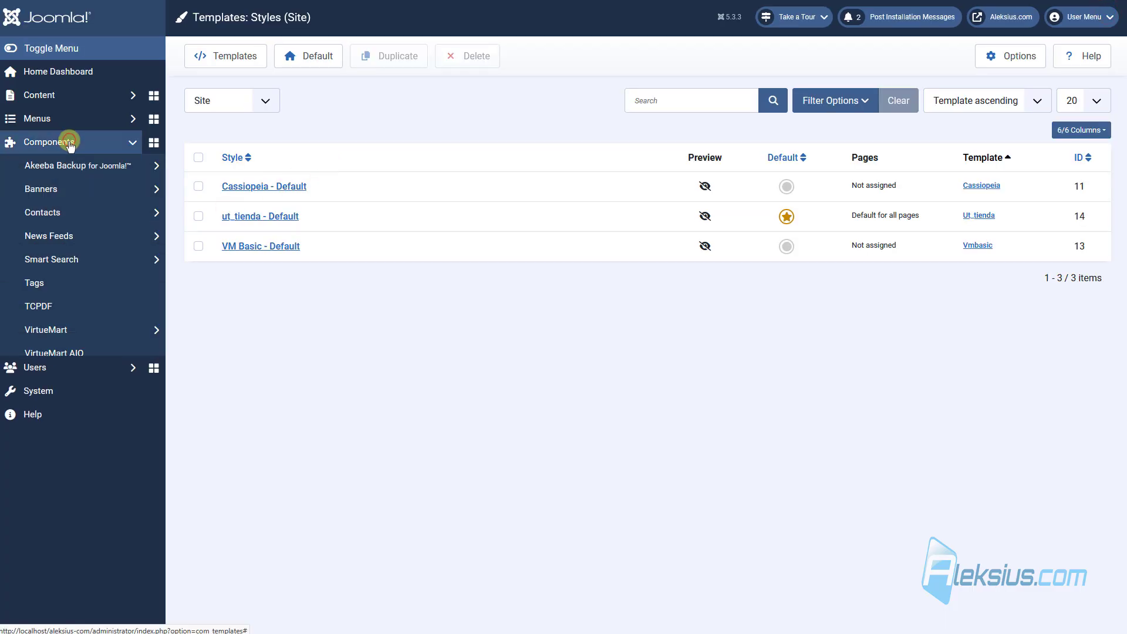
left_click(81, 329)
scroll(80, 308, "down", 3)
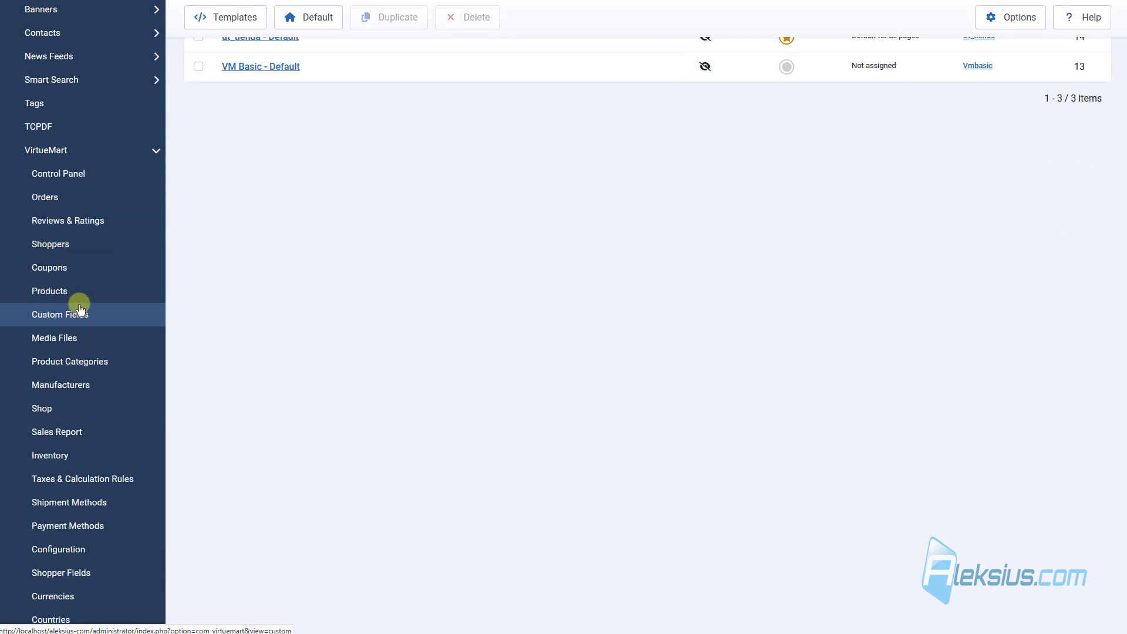
scroll(80, 308, "down", 1)
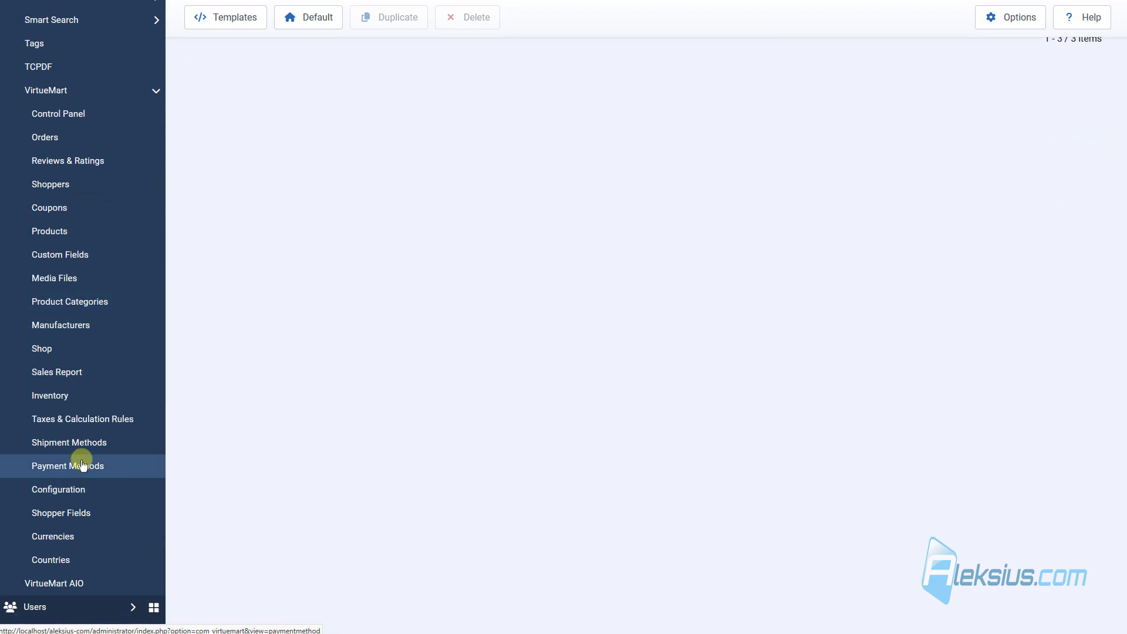
left_click(104, 356)
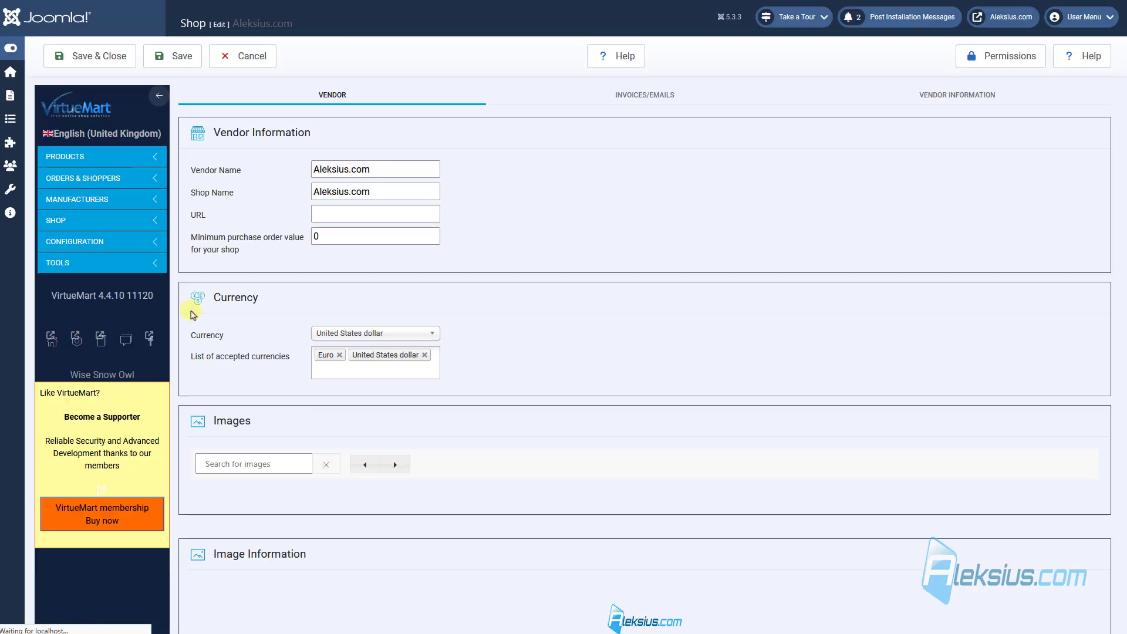
Add Ukrainian hryvnia to the shop's list of accepted currencies and try to save the settings.
left_click(372, 376)
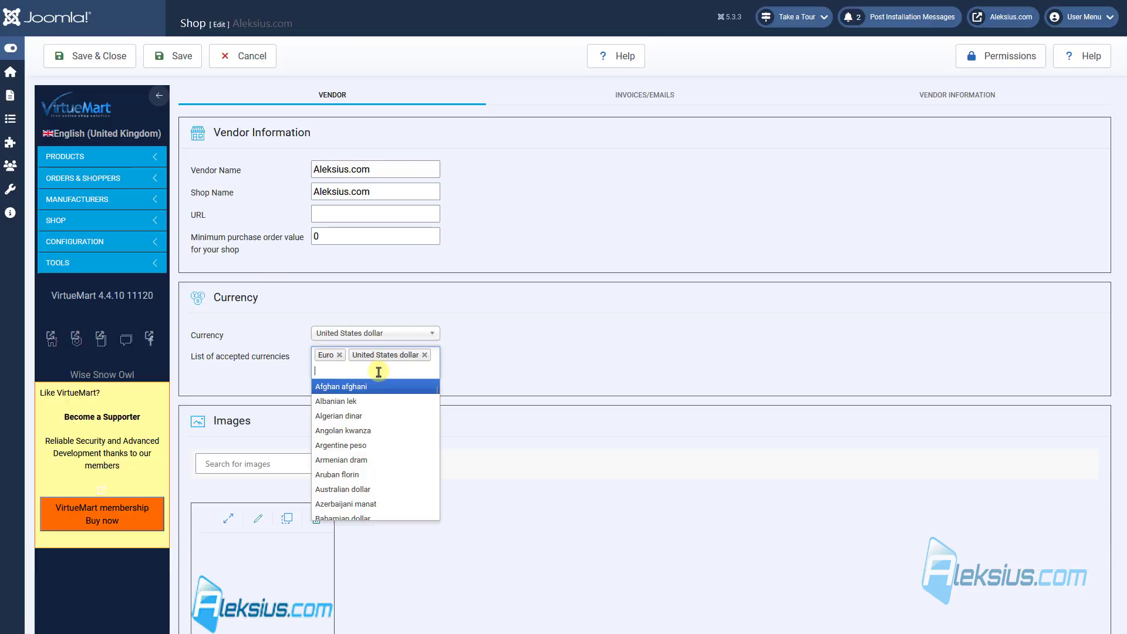
type("ukra")
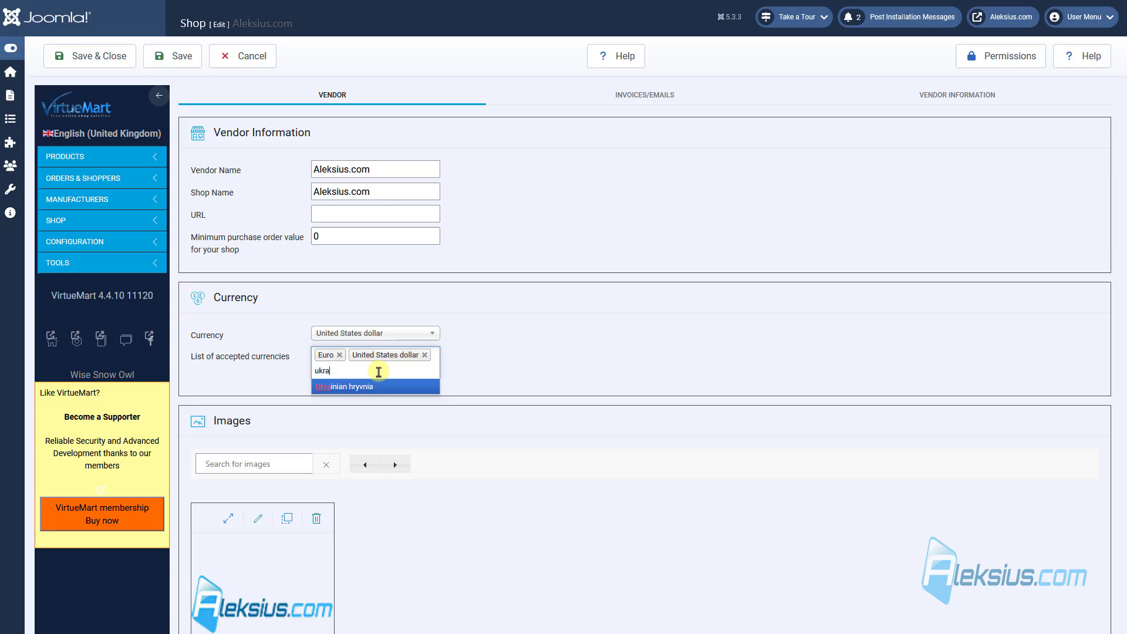
left_click(414, 387)
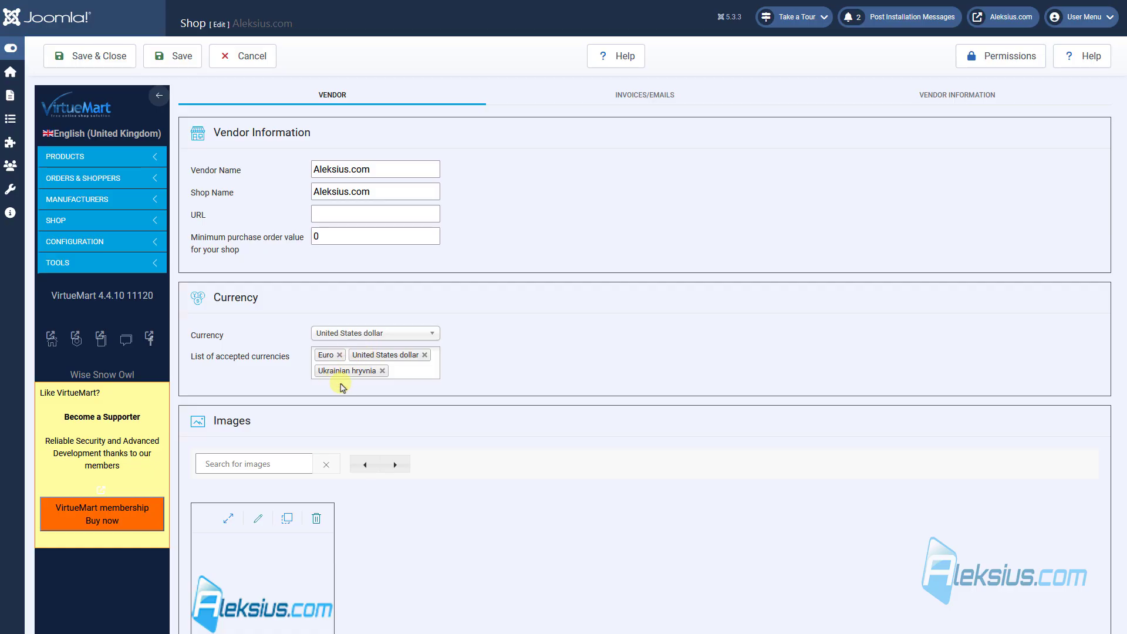
left_click(180, 55)
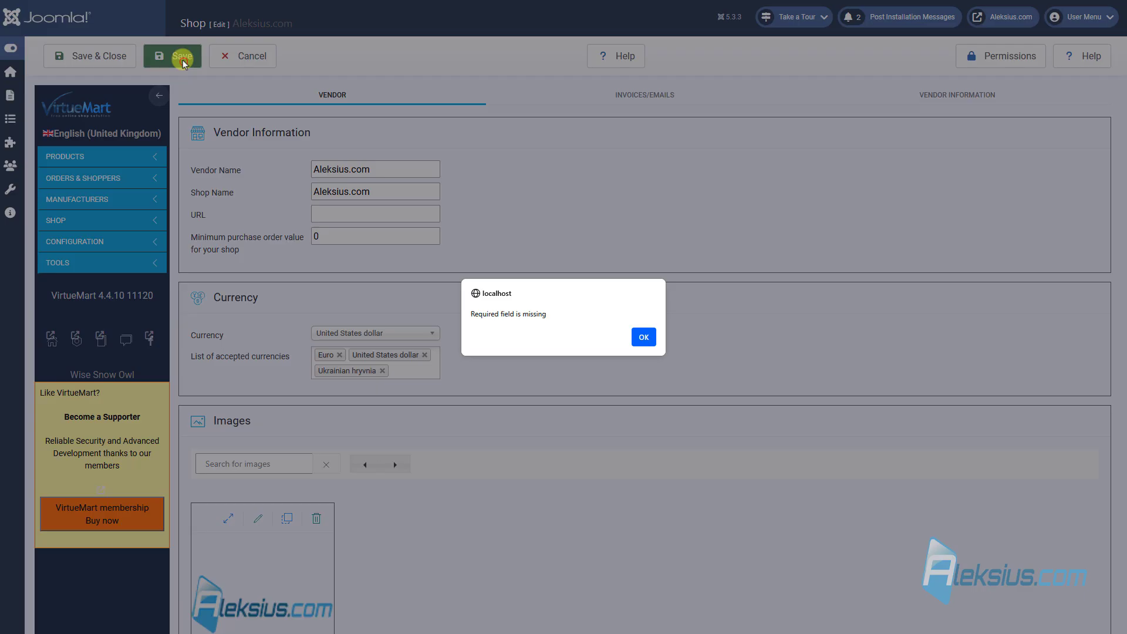
left_click(642, 339)
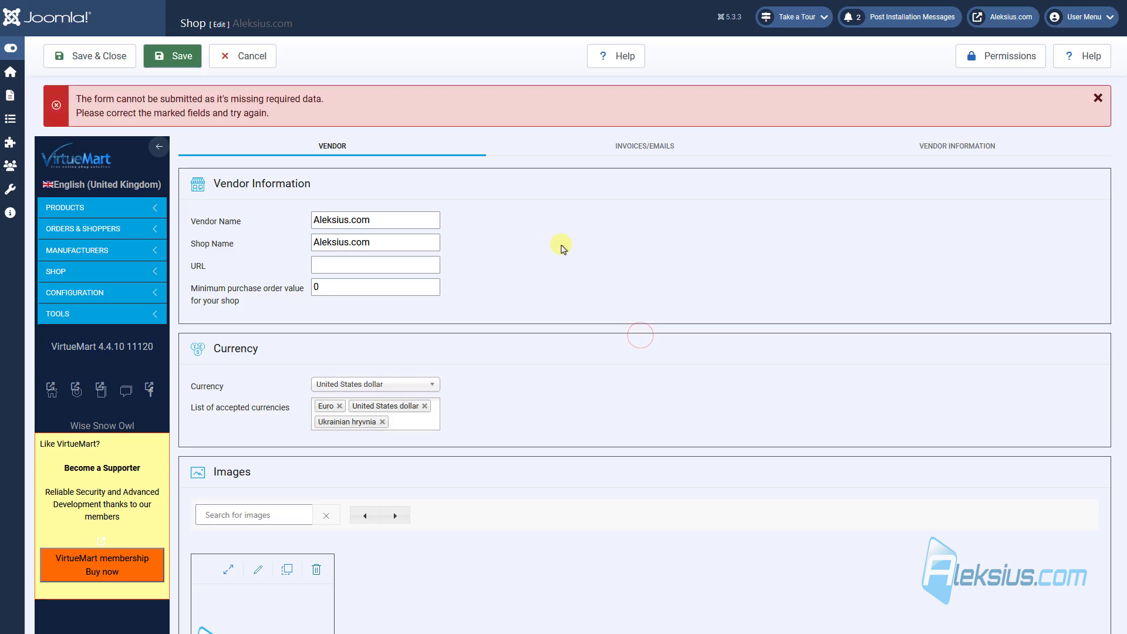
Find the missing required field in the vendor details, set State / Province / Region to Kharkiv region and save the shop settings.
scroll(469, 263, "down", 2)
scroll(480, 265, "down", 6)
scroll(480, 265, "up", 10)
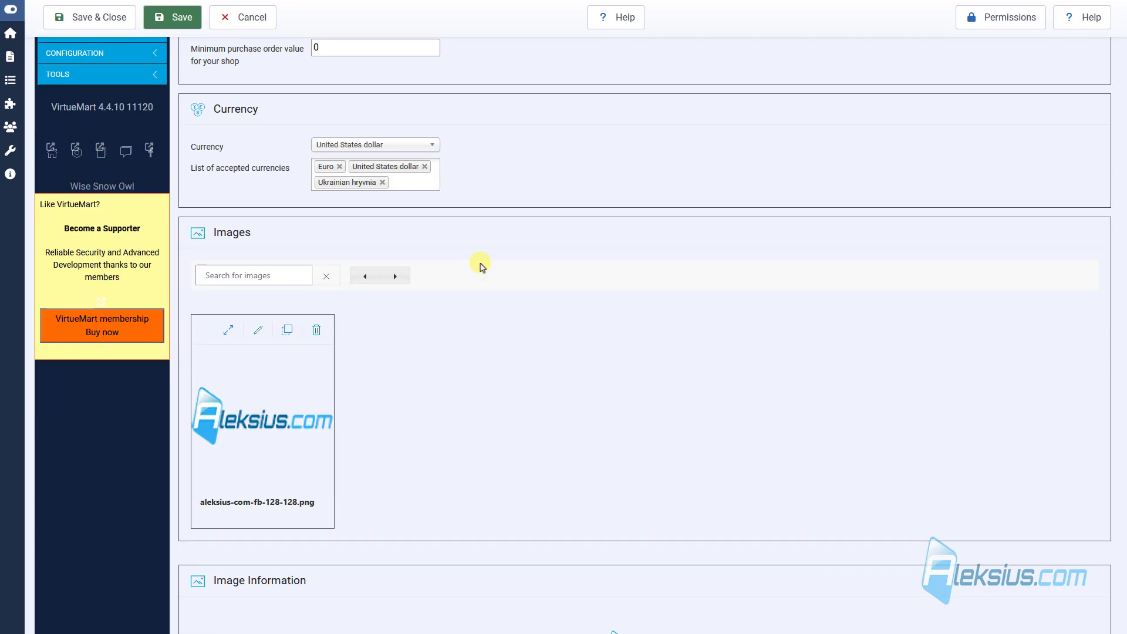
left_click(971, 149)
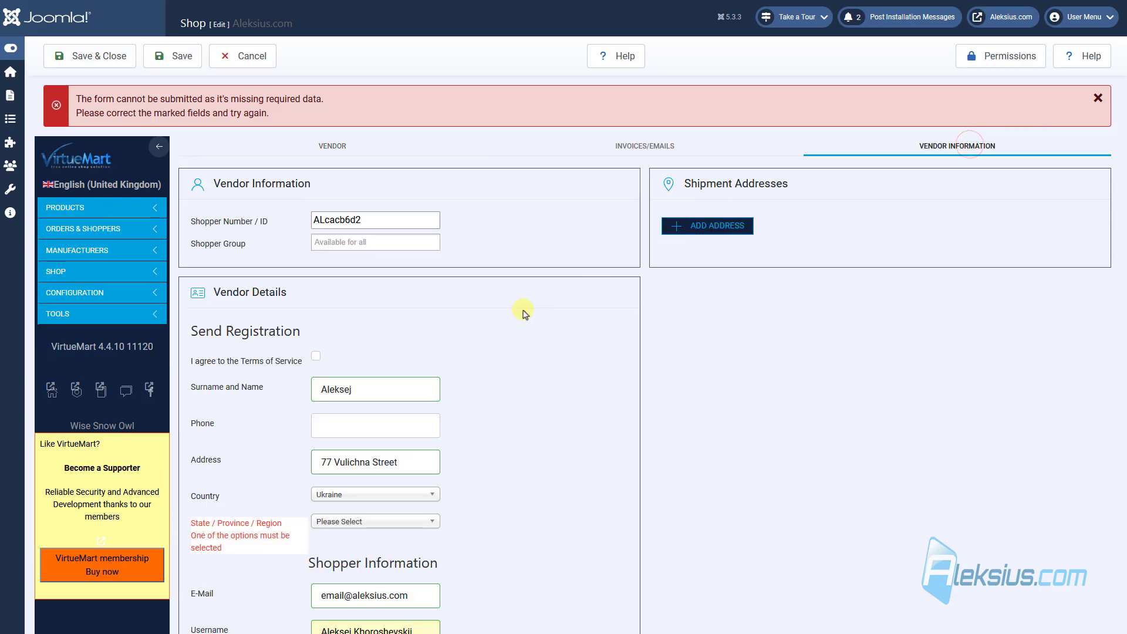
scroll(524, 314, "down", 2)
left_click(374, 403)
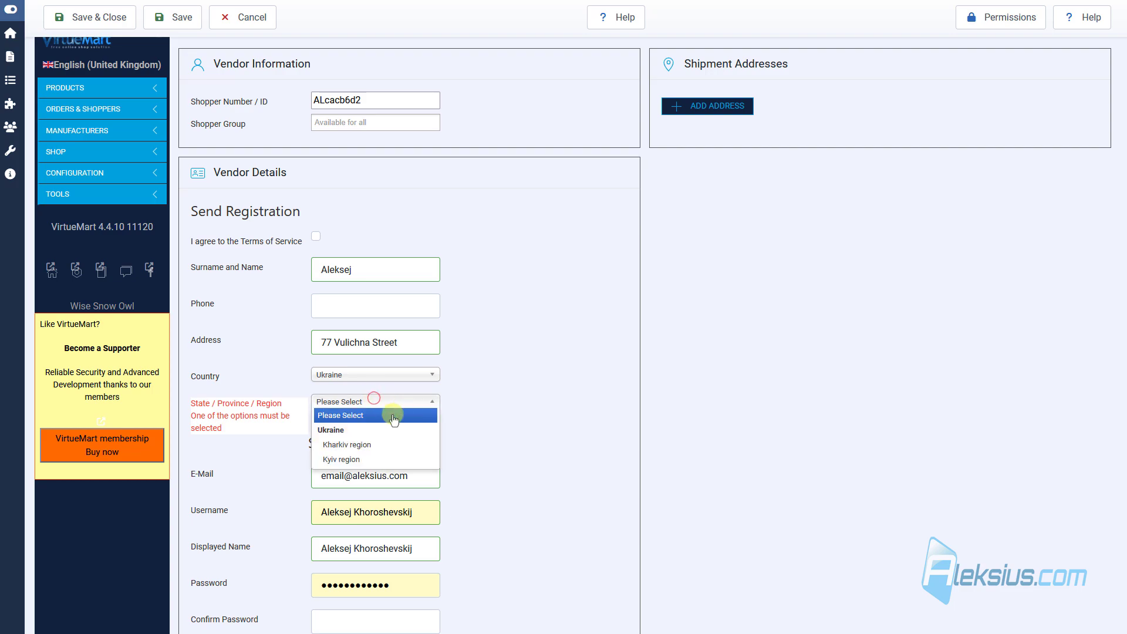
left_click(384, 446)
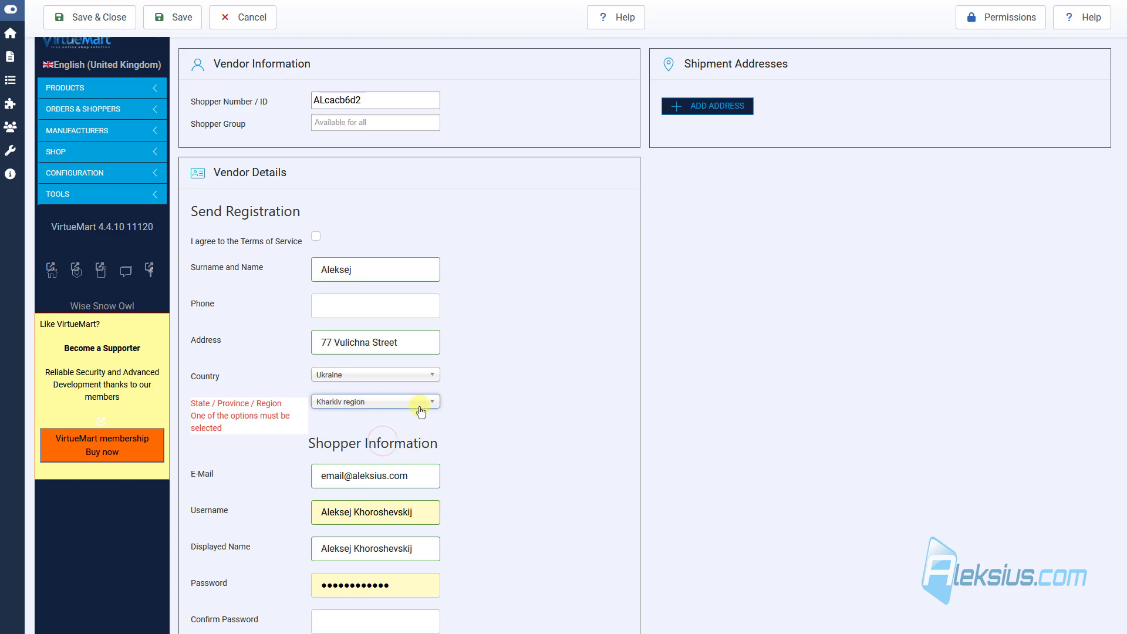
scroll(353, 200, "up", 2)
left_click(333, 147)
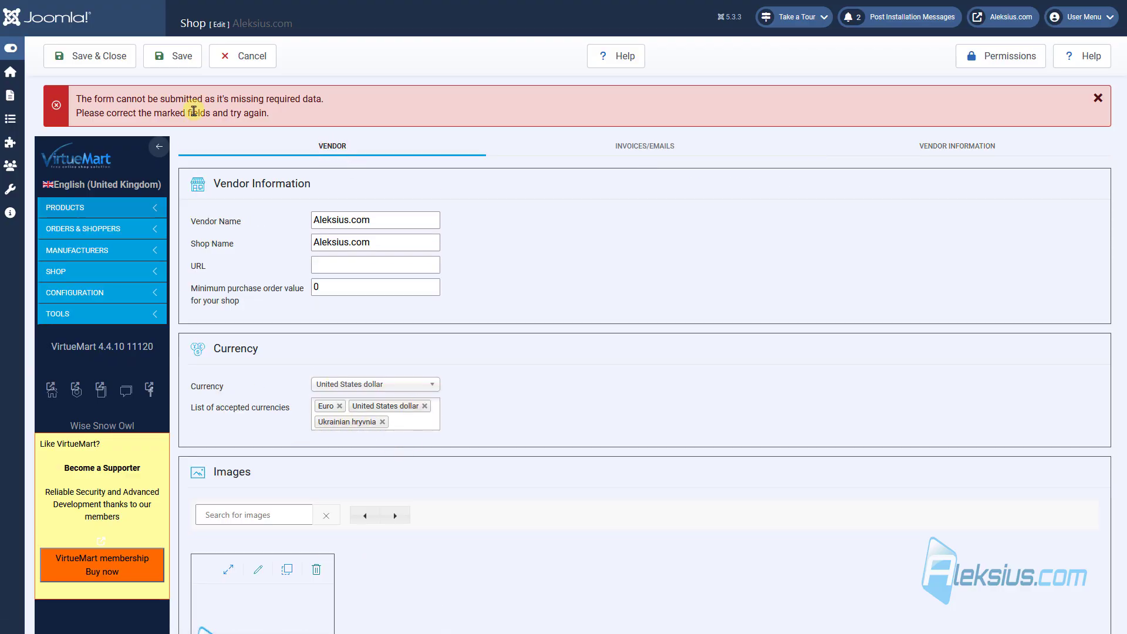
left_click(173, 61)
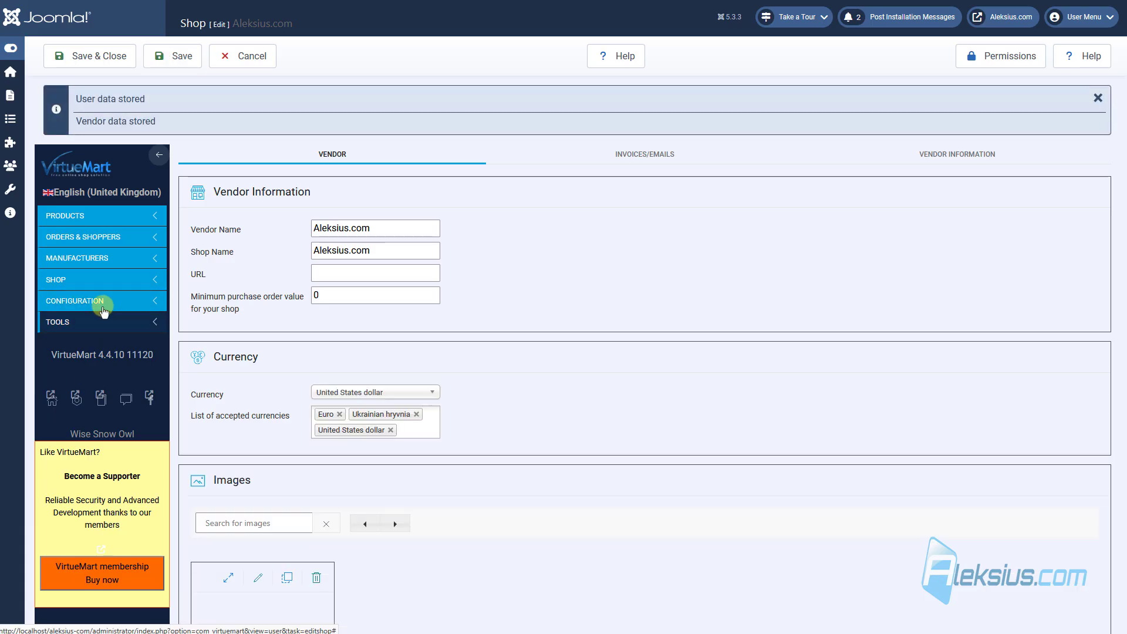
Open VirtueMart's currency list, filter it for "United States dollar" and open that currency in a new browser tab.
left_click(100, 301)
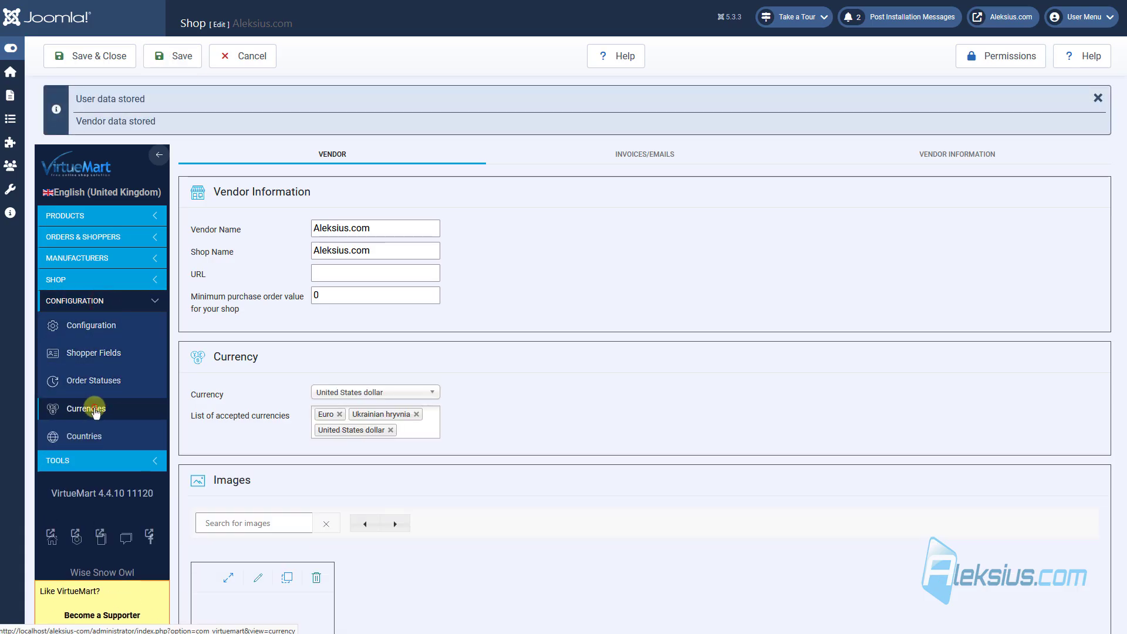
left_click(92, 408)
left_click(242, 101)
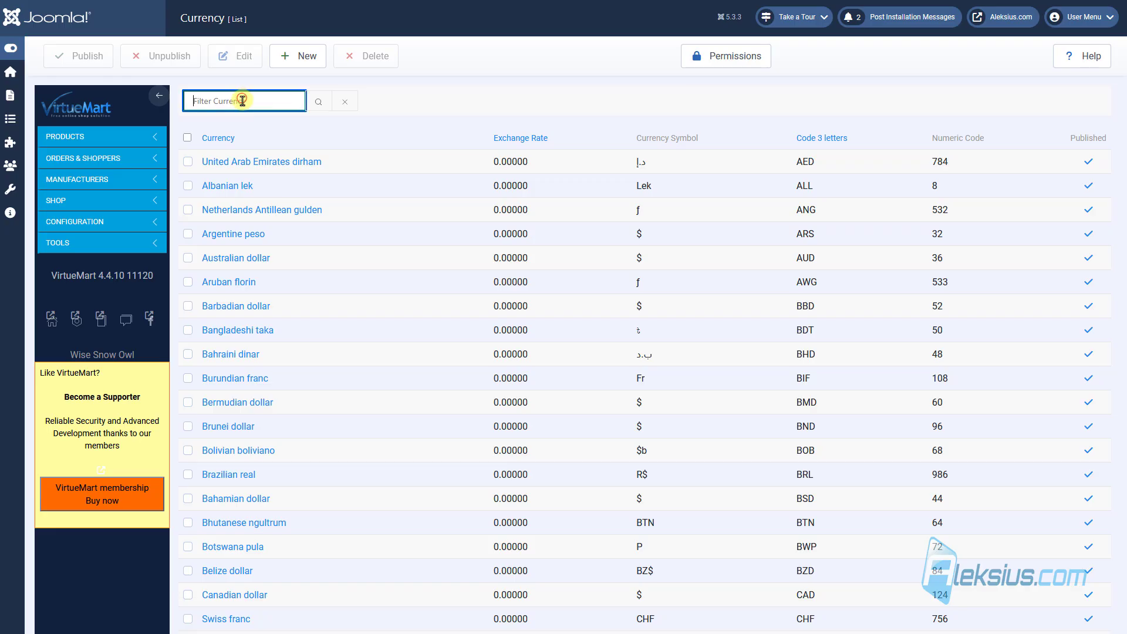
type("United States dollar")
left_click(308, 110)
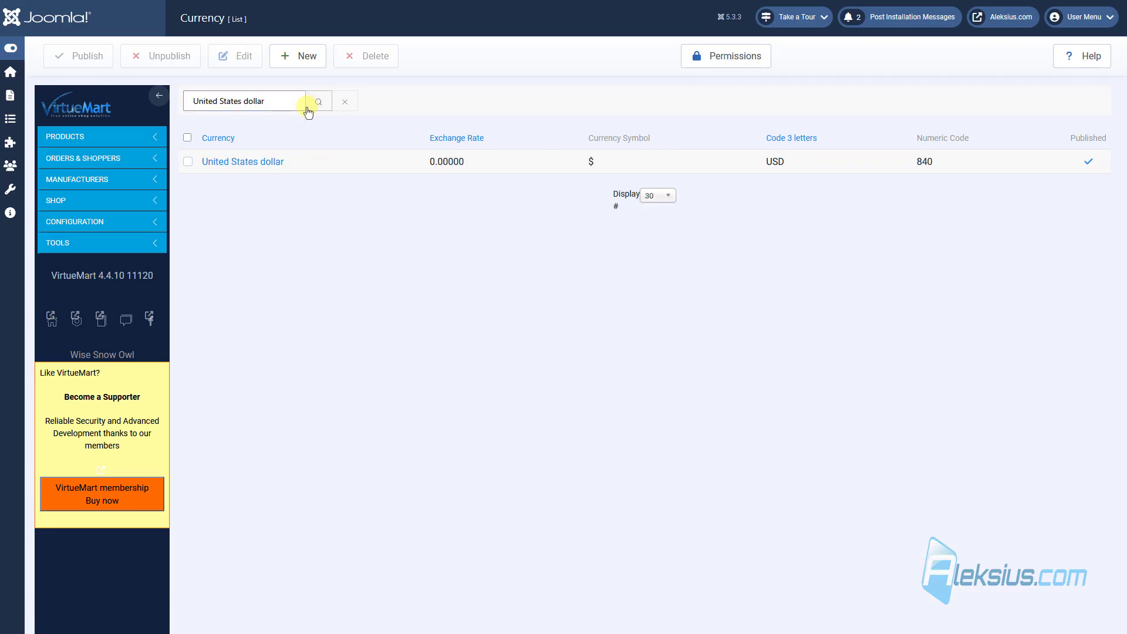
right_click(263, 165)
left_click(302, 170)
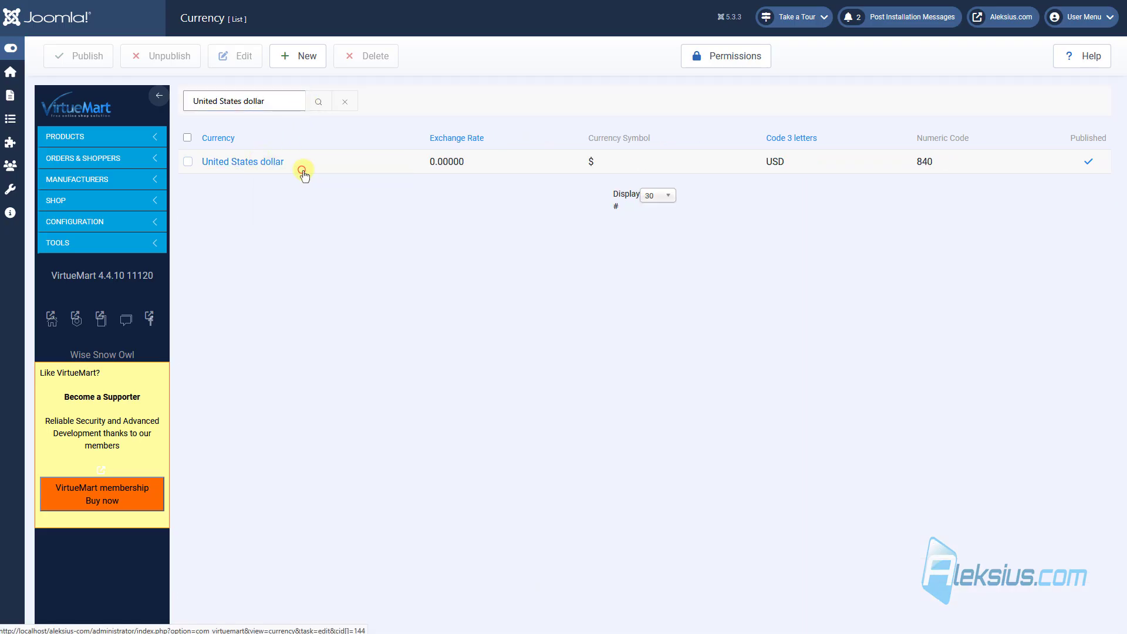
Filter the currency list for "euro" and open the Euro currency in a new browser tab.
triple_click(282, 103)
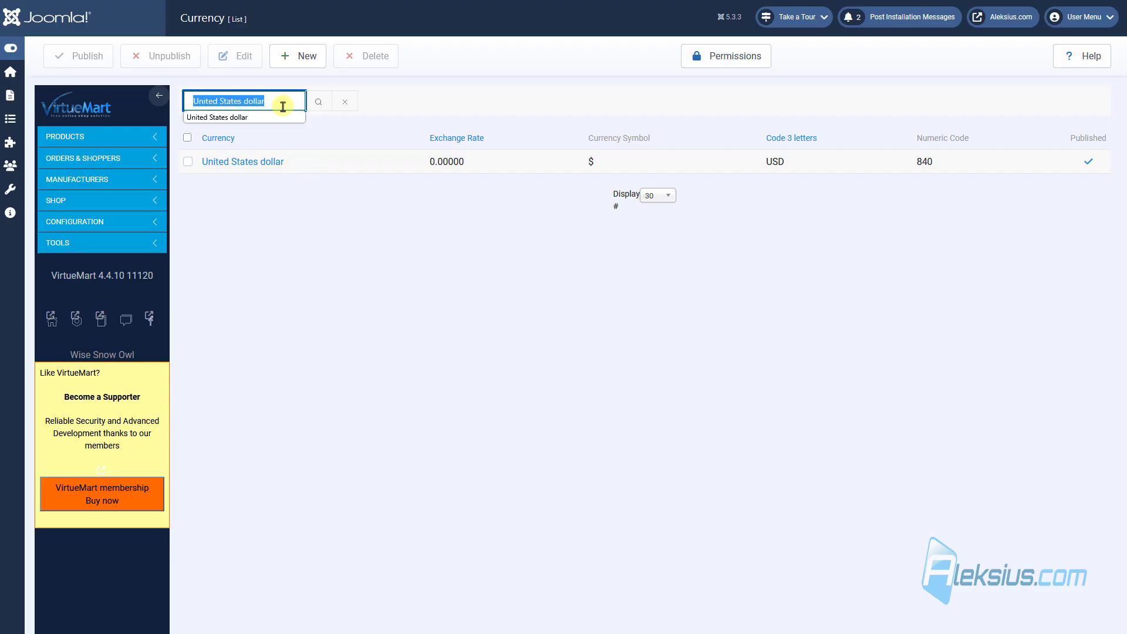
type("eur")
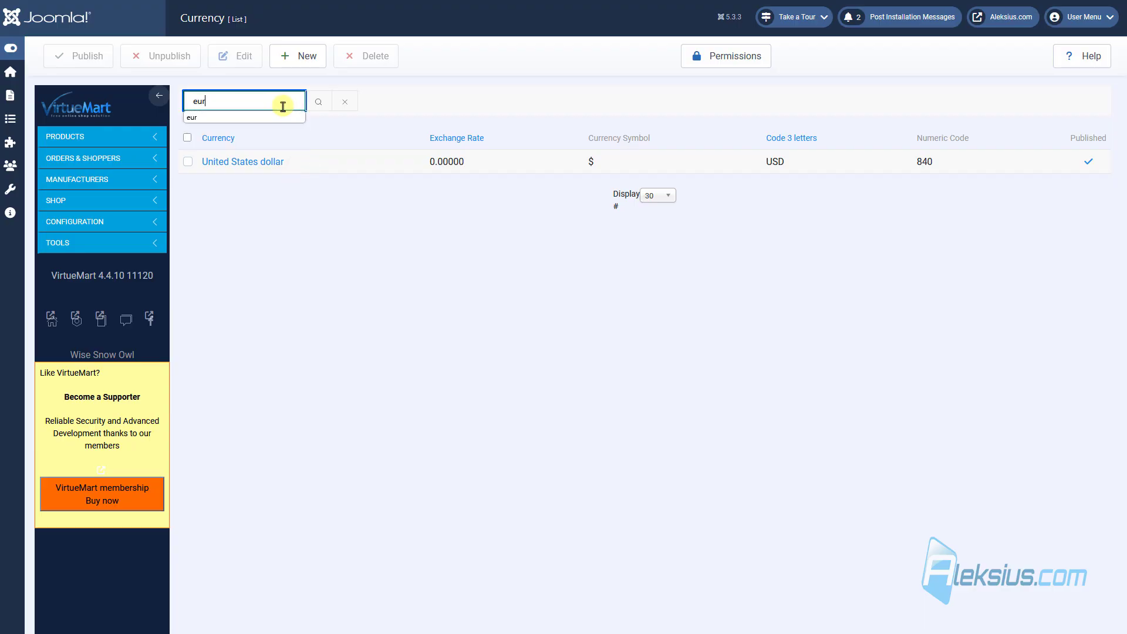
type("o")
key("Return")
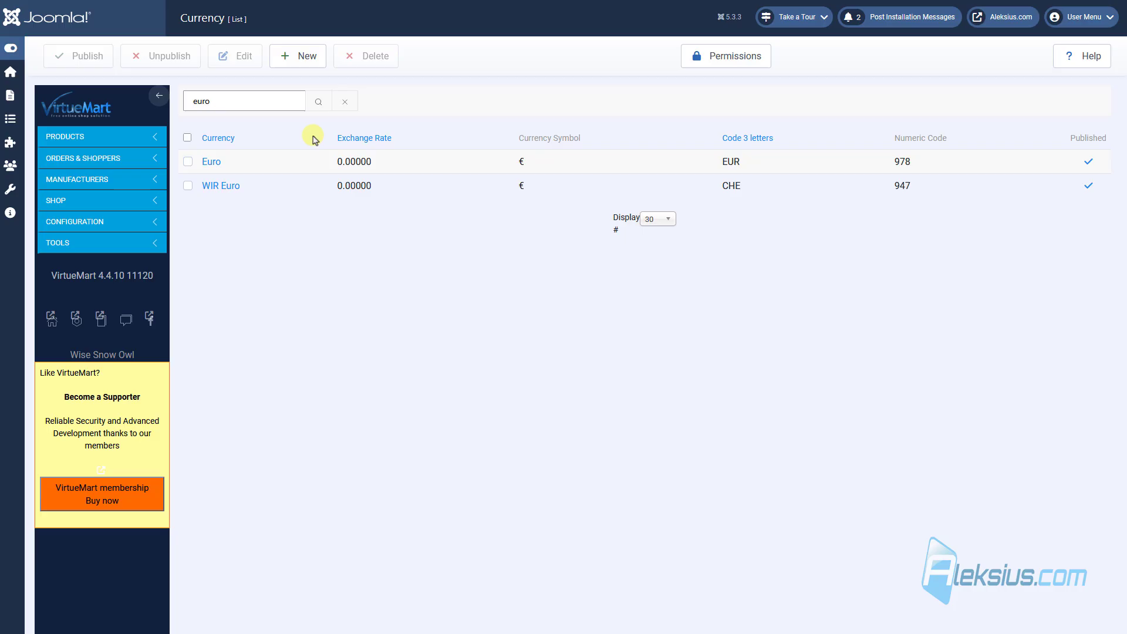
right_click(211, 165)
left_click(240, 174)
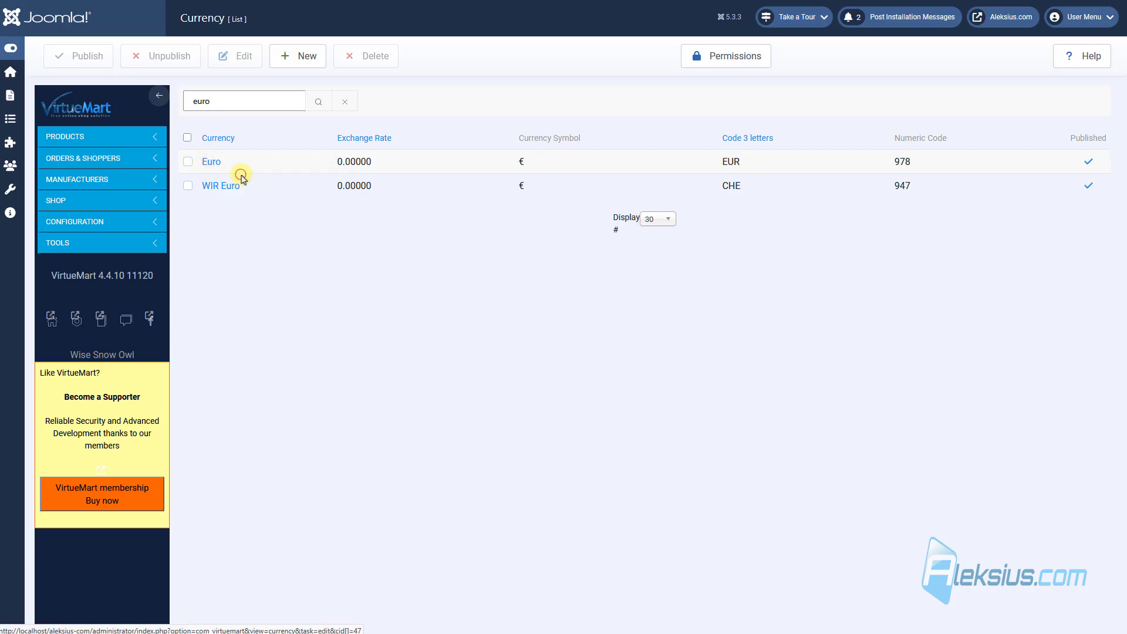
Filter the currency list for "ukr" and open the Ukrainian hryvnia currency for editing.
double_click(249, 101)
type("ukr")
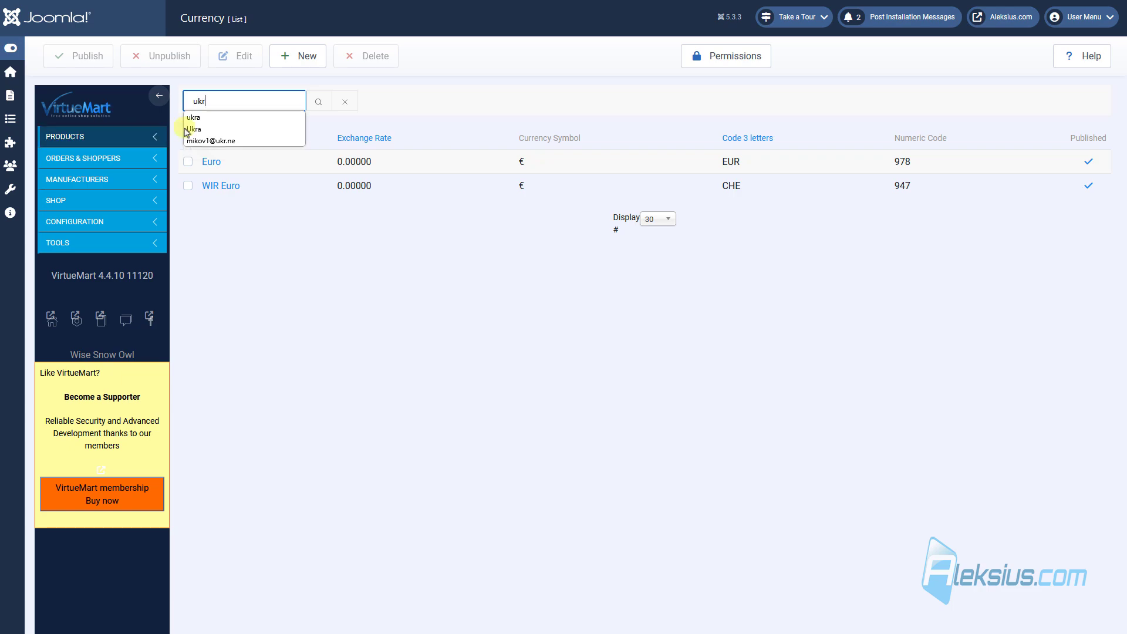
key("Return")
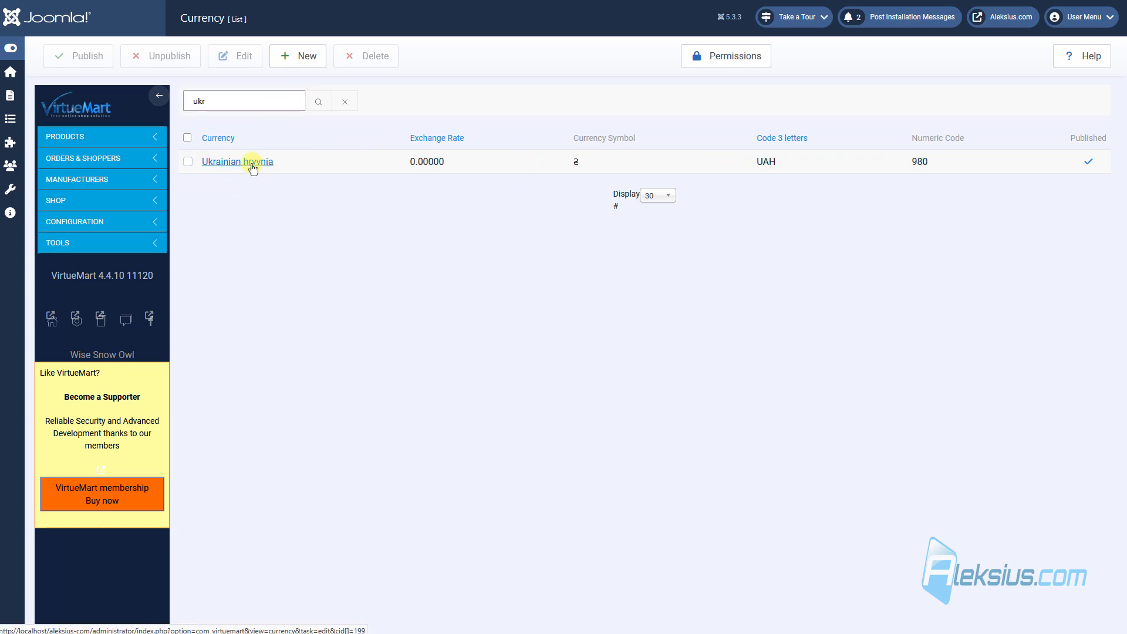
left_click(253, 164)
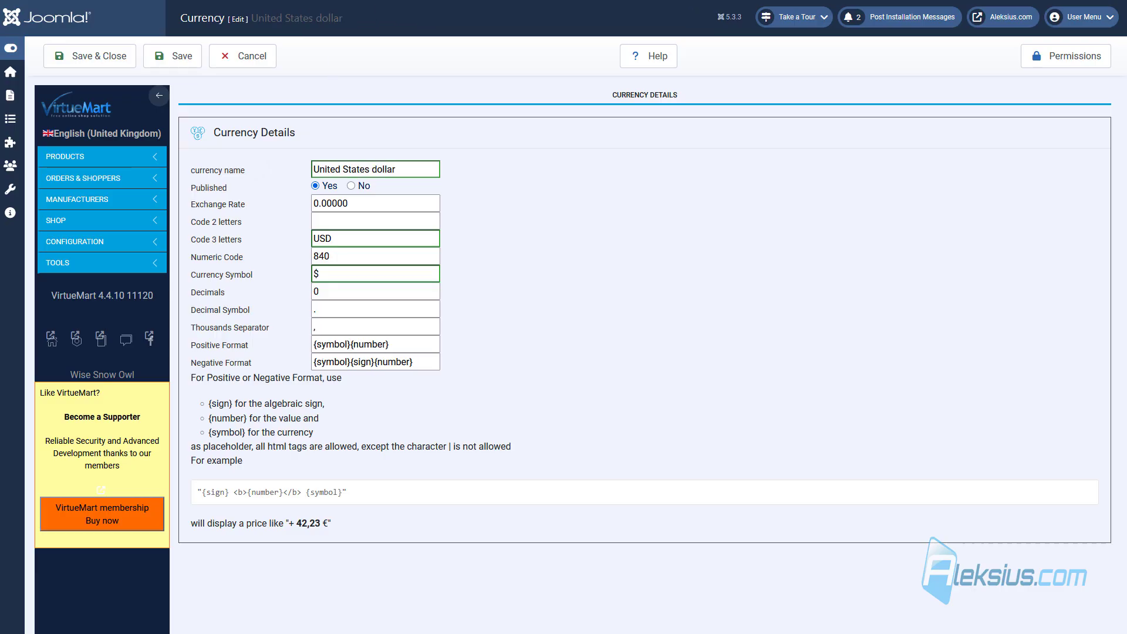
Rename the United States dollar currency to its three-letter code USD and save it.
left_click_drag(343, 239, 248, 236)
key("ctrl+c")
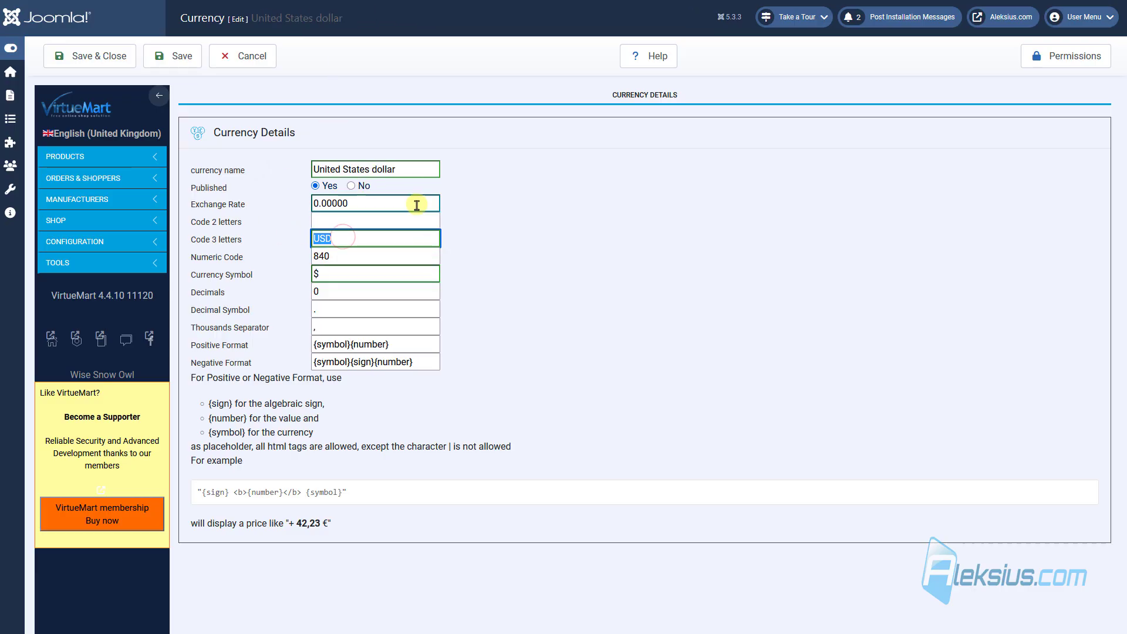
left_click(419, 171)
triple_click(419, 170)
key("ctrl+v")
left_click(174, 59)
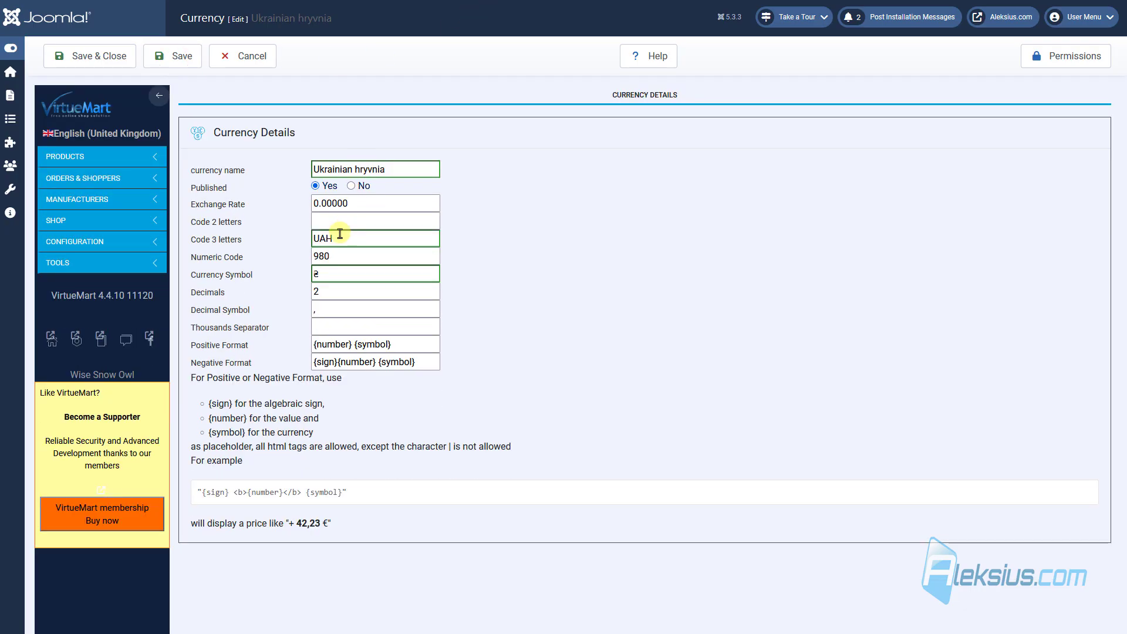
Rename the Ukrainian hryvnia currency to UAH and save it.
left_click(355, 237)
triple_click(403, 170)
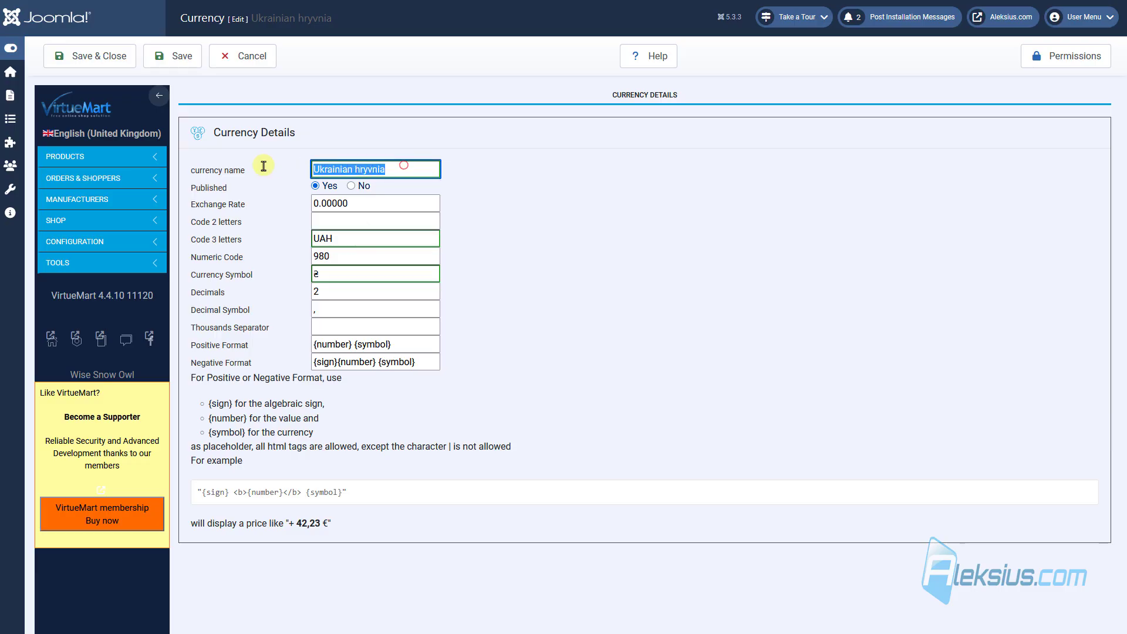
type("UAH")
left_click(174, 57)
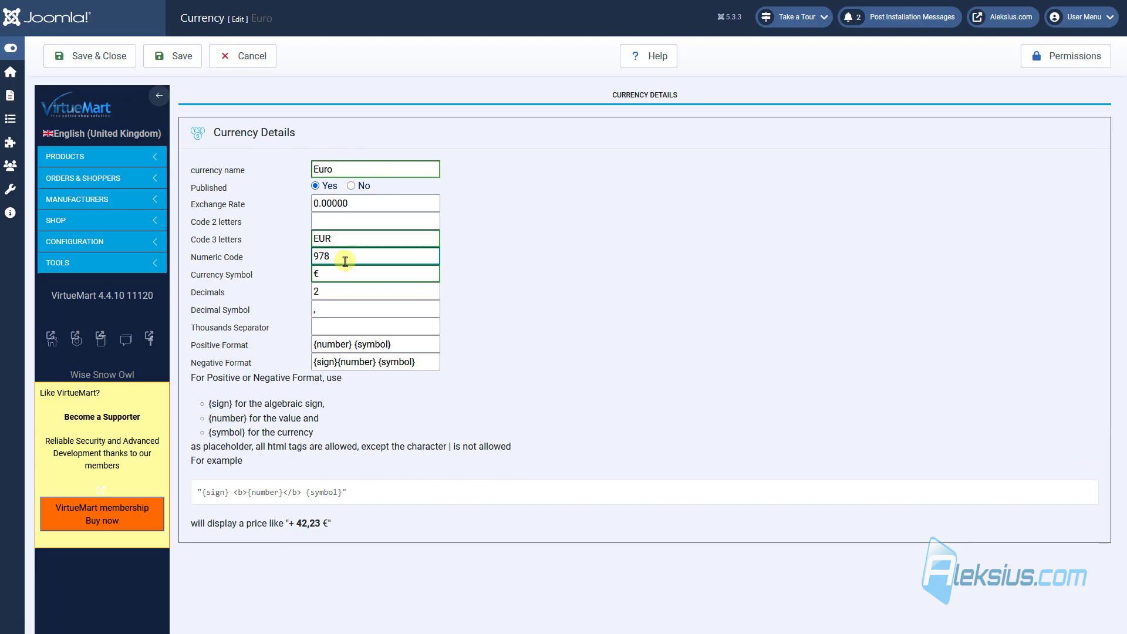
Rename the Euro currency to its three-letter code EUR and save it.
double_click(350, 238)
key("ctrl+c")
triple_click(357, 167)
key("ctrl+v")
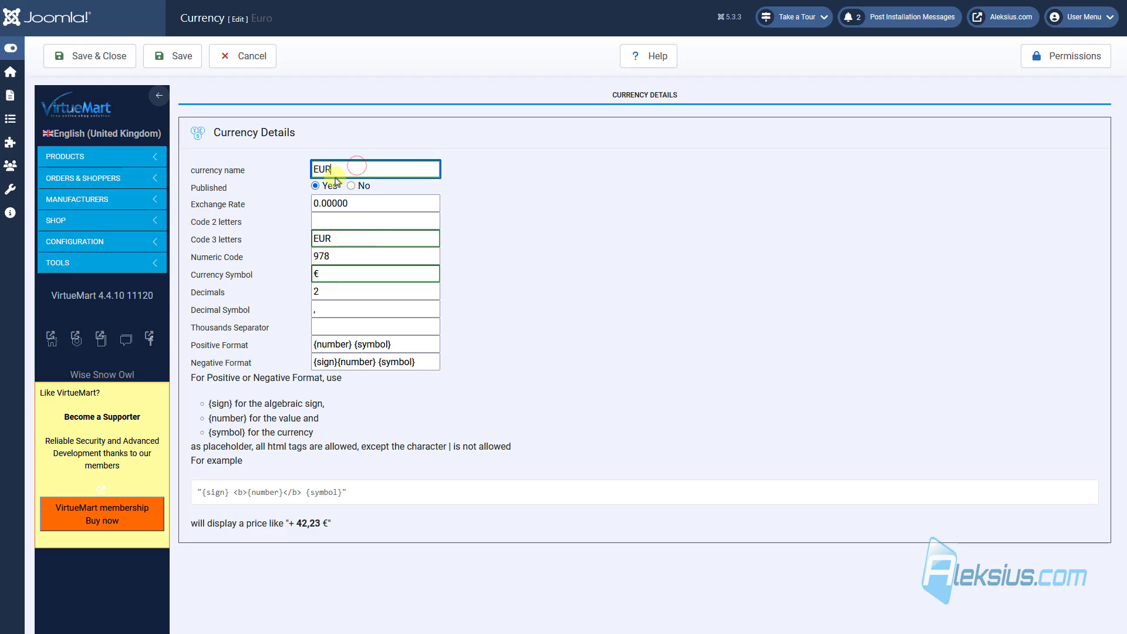
left_click(174, 56)
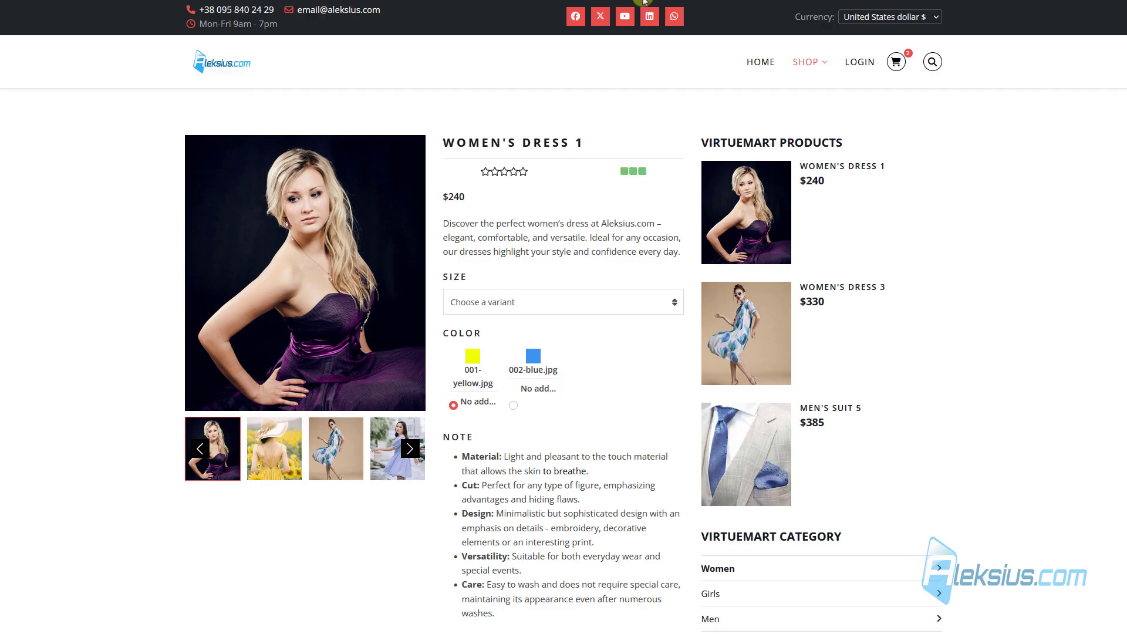
Reload the Women's Dress 1 page, resending the form data, and open the top-bar currency selector to check the currency names.
key("F5")
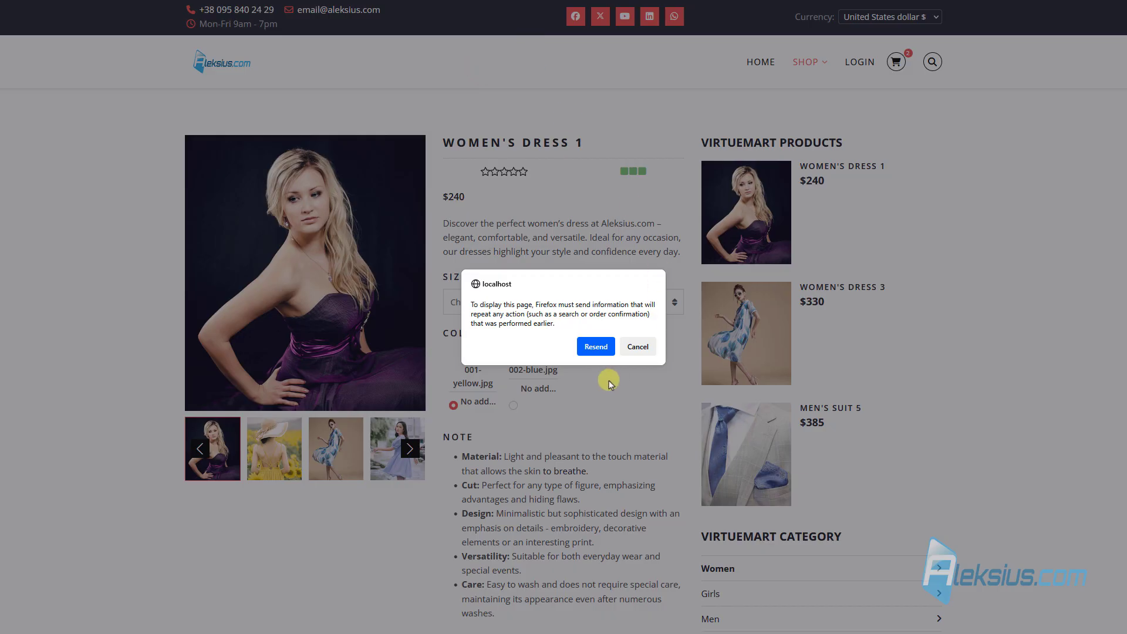
left_click(596, 350)
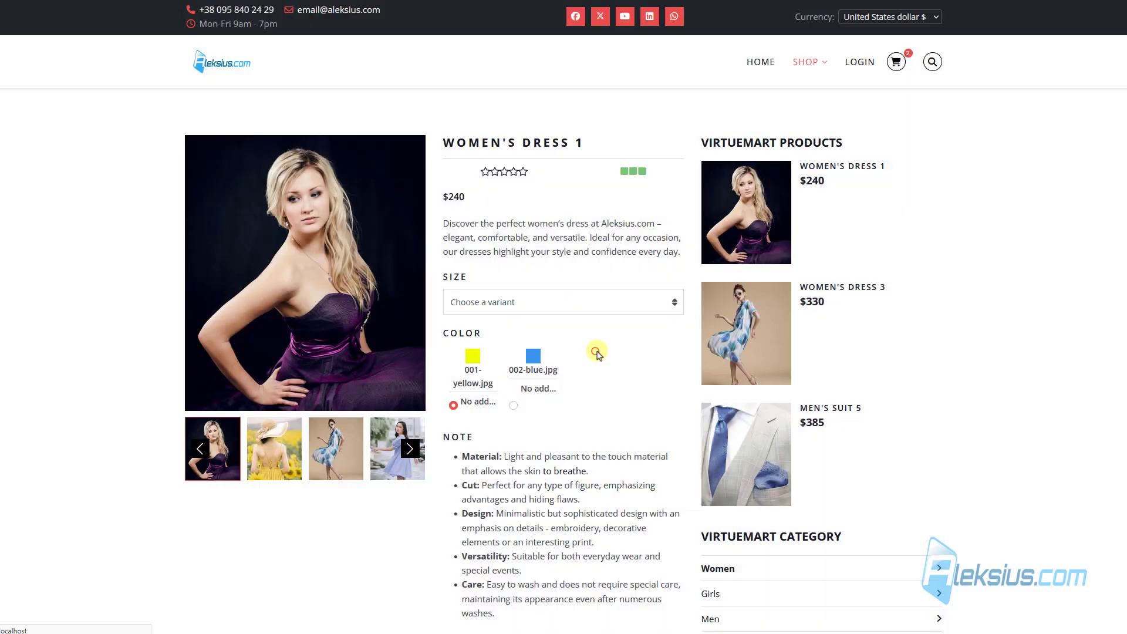
left_click(919, 17)
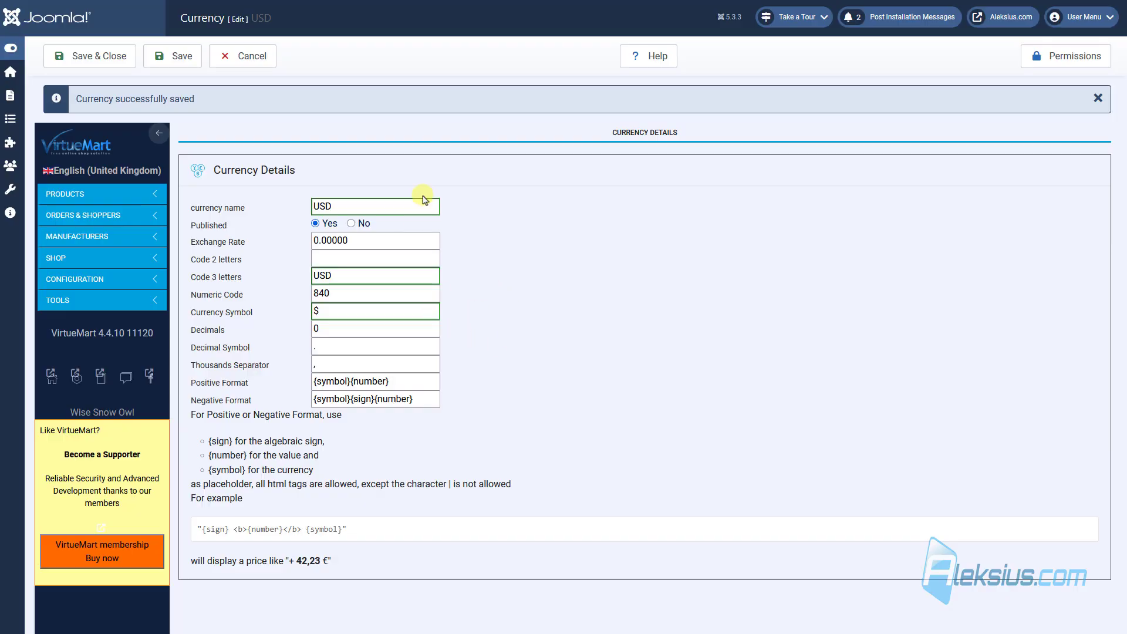
Return to the USD currency details and examine the Exchange Rate and currency name fields.
left_click(207, 245)
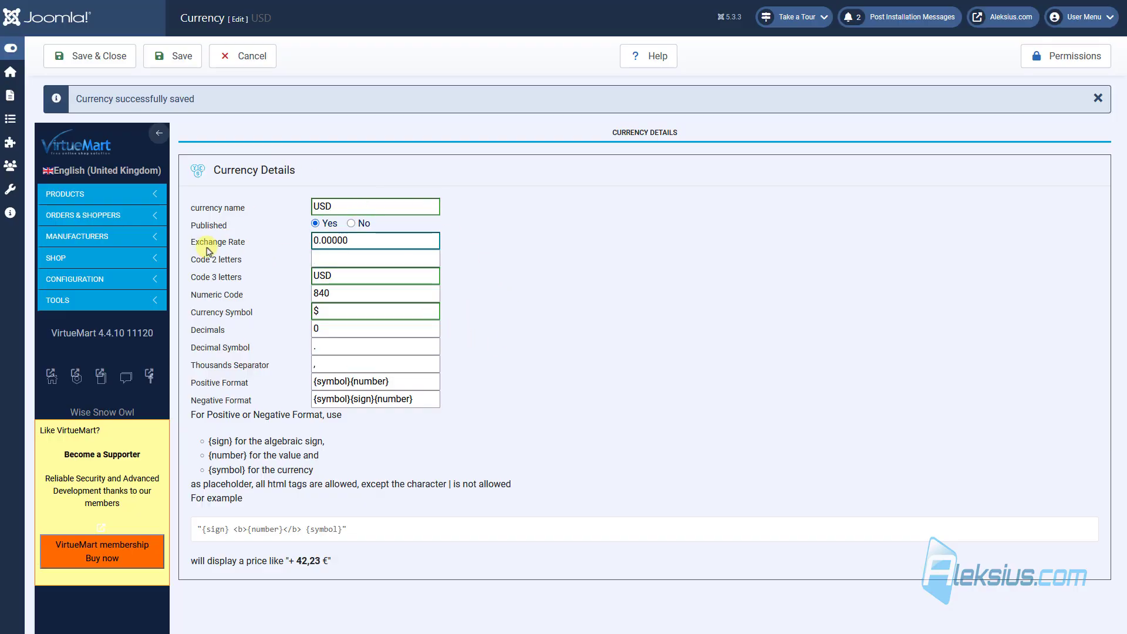
left_click_drag(374, 243, 329, 246)
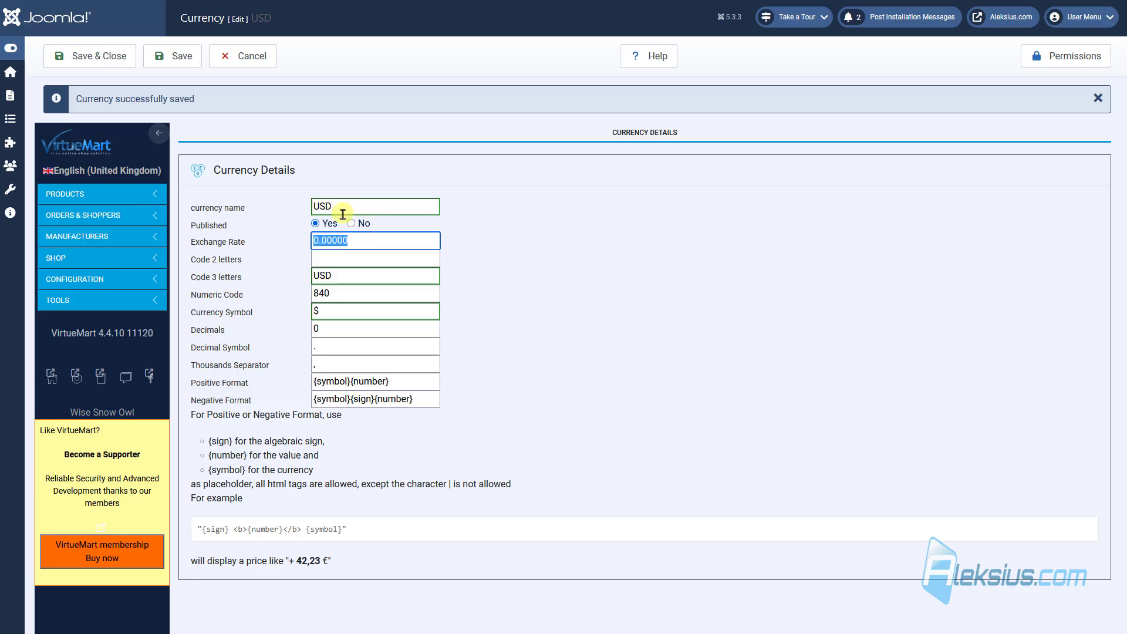
left_click_drag(342, 207, 314, 205)
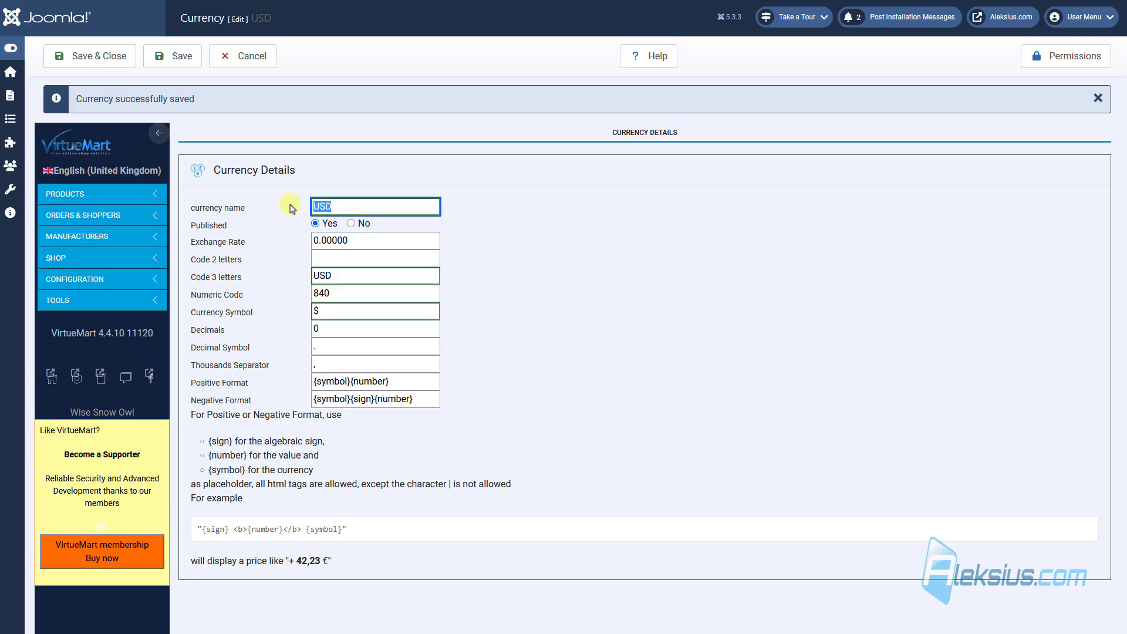
left_click_drag(374, 242, 299, 243)
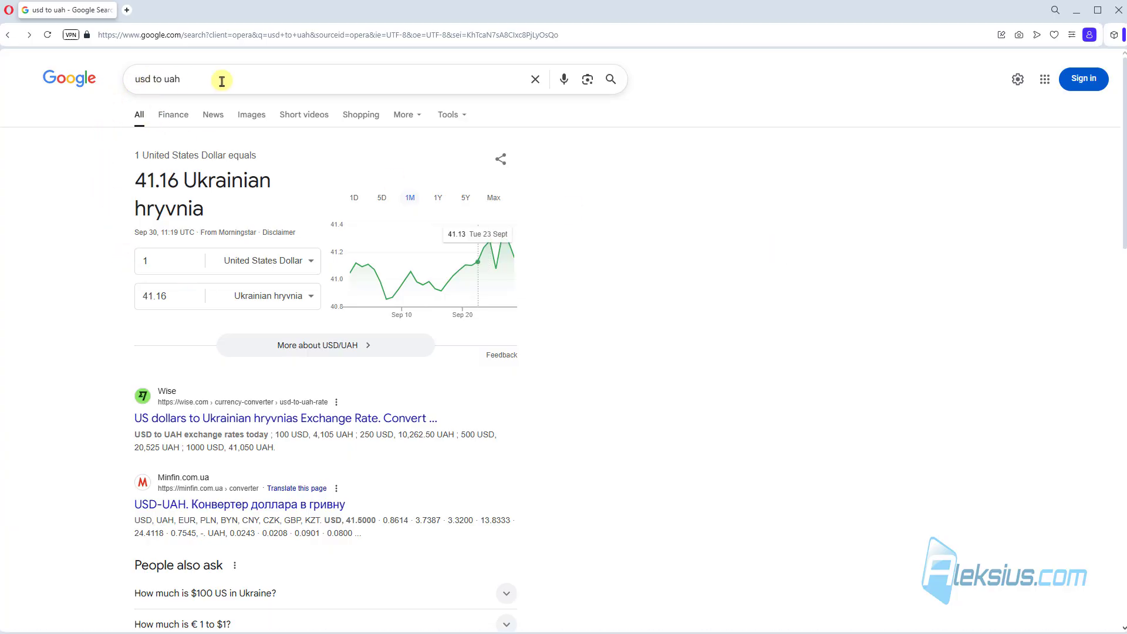
Copy the USD to UAH rate from Google, leave the USD currency, set the UAH currency's exchange rate to 41.16 and save.
left_click_drag(177, 295, 104, 288)
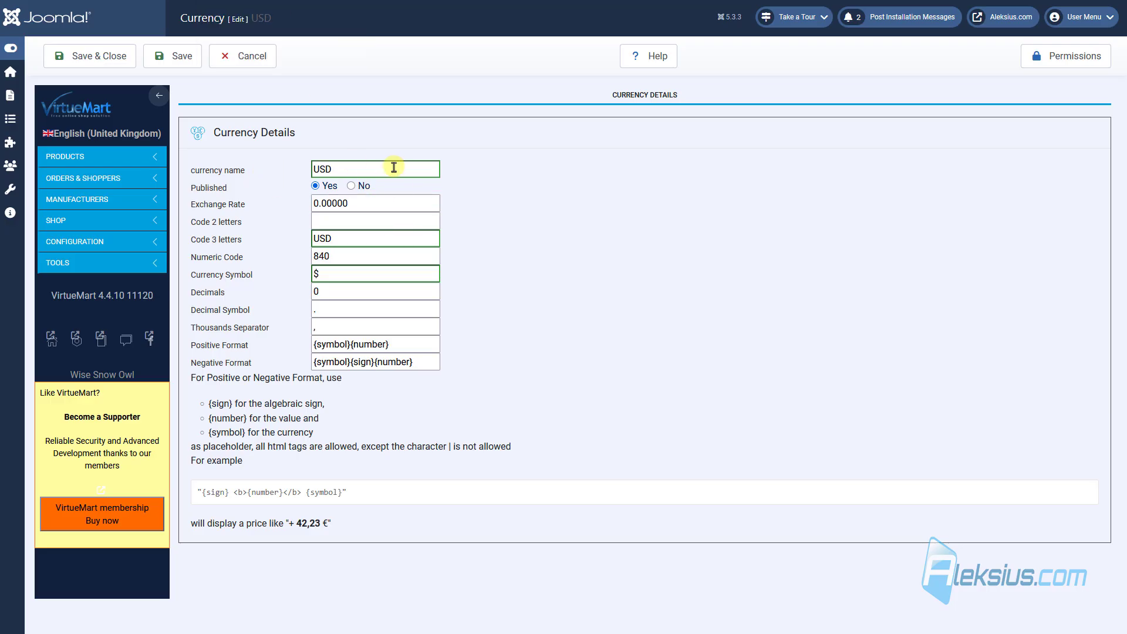
left_click(322, 223)
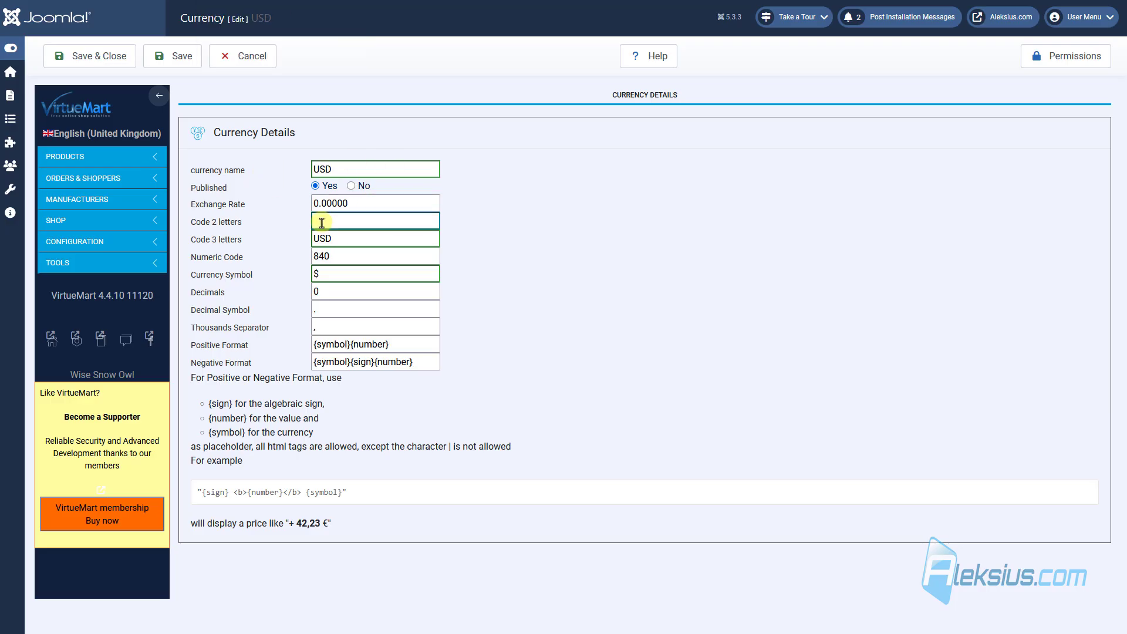
left_click(272, 63)
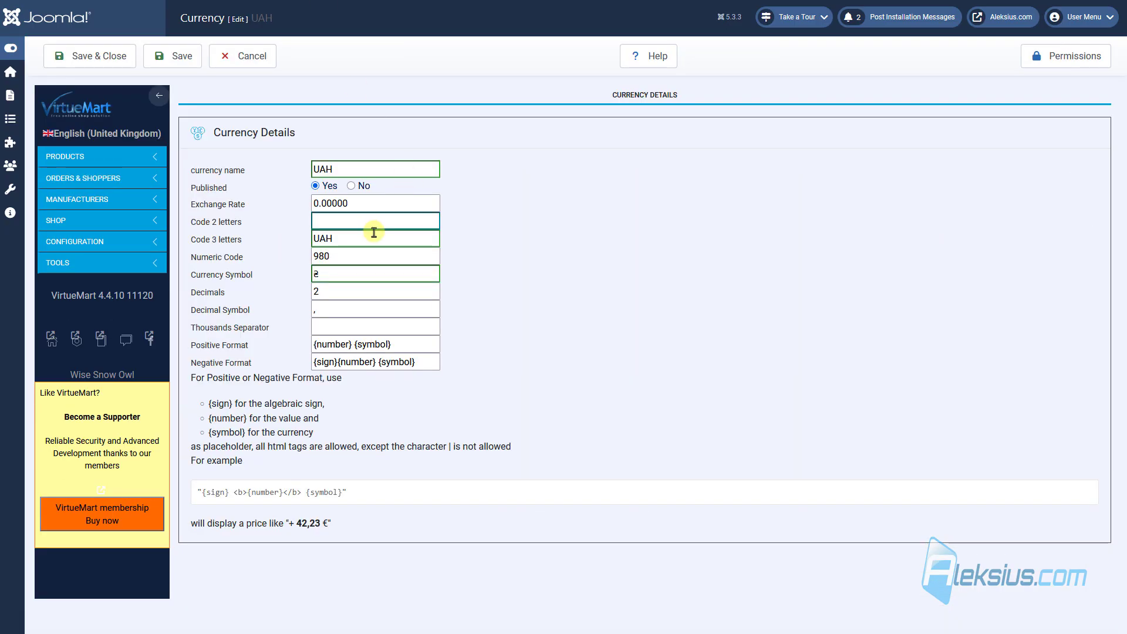
left_click(396, 199)
double_click(377, 199)
type("41.16")
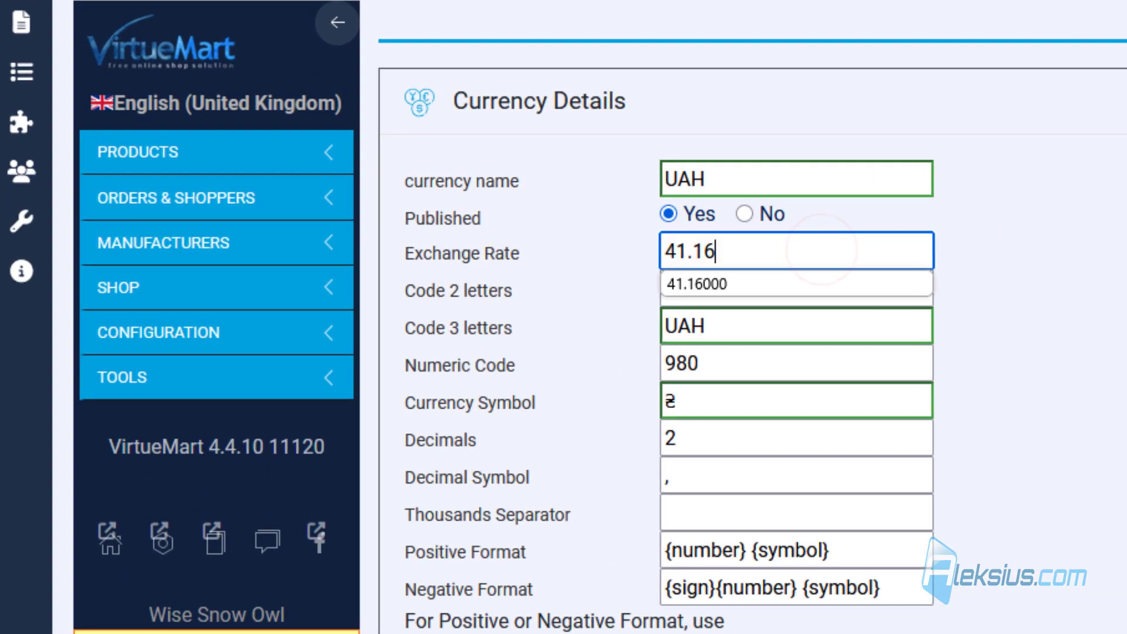
left_click(678, 120)
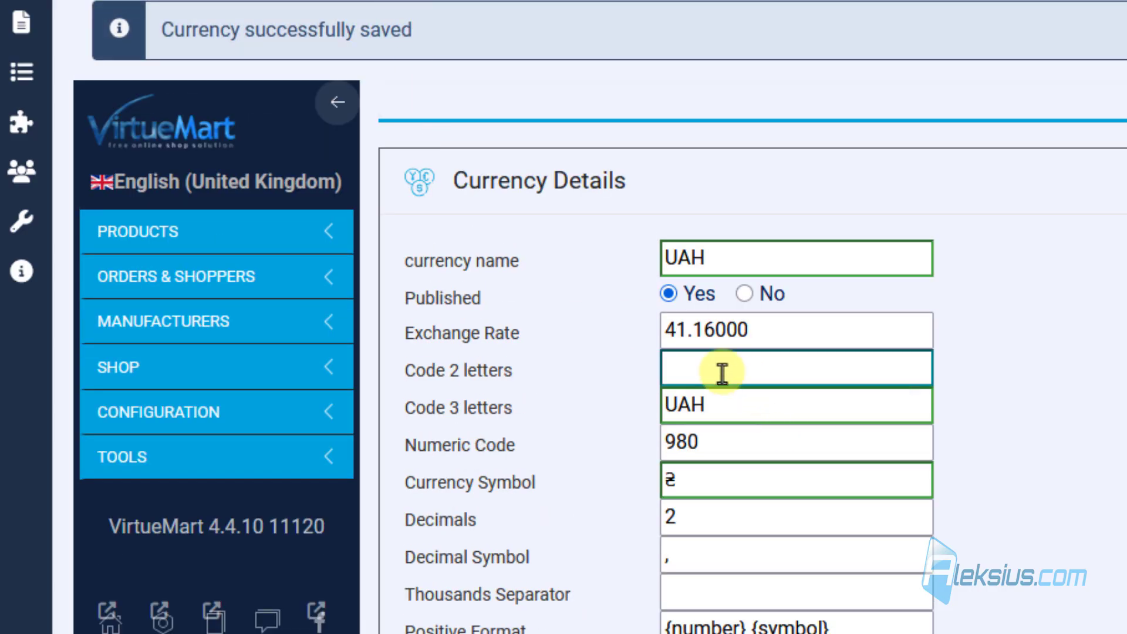
left_click(701, 339)
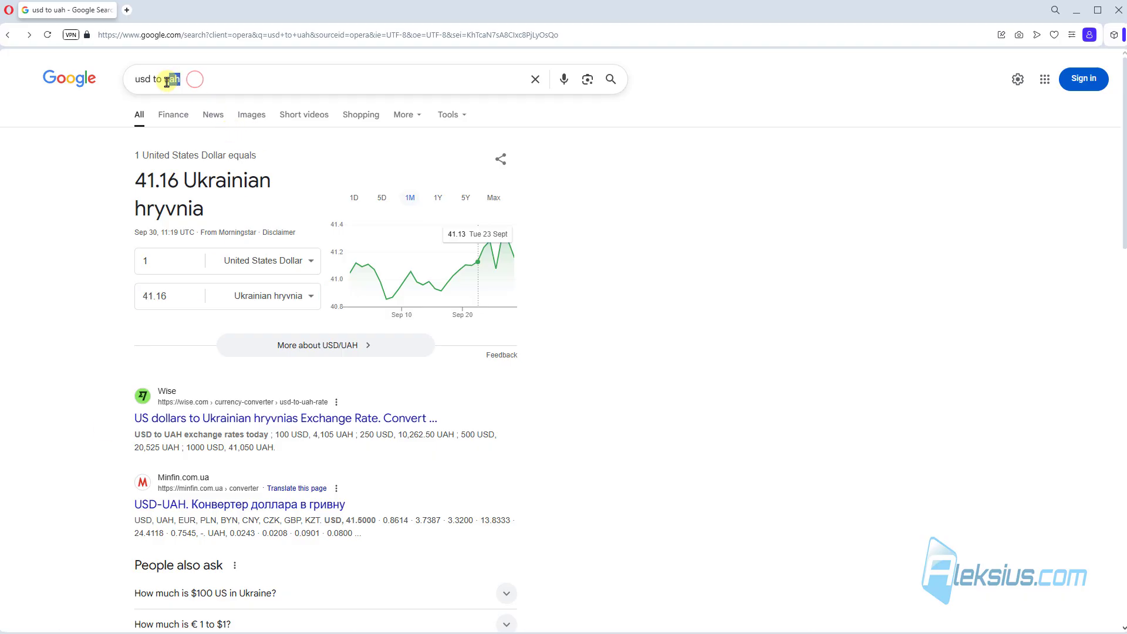
Search Google for "usd to eur" and copy the euro rate for one US dollar.
left_click_drag(163, 84, 162, 86)
type("e")
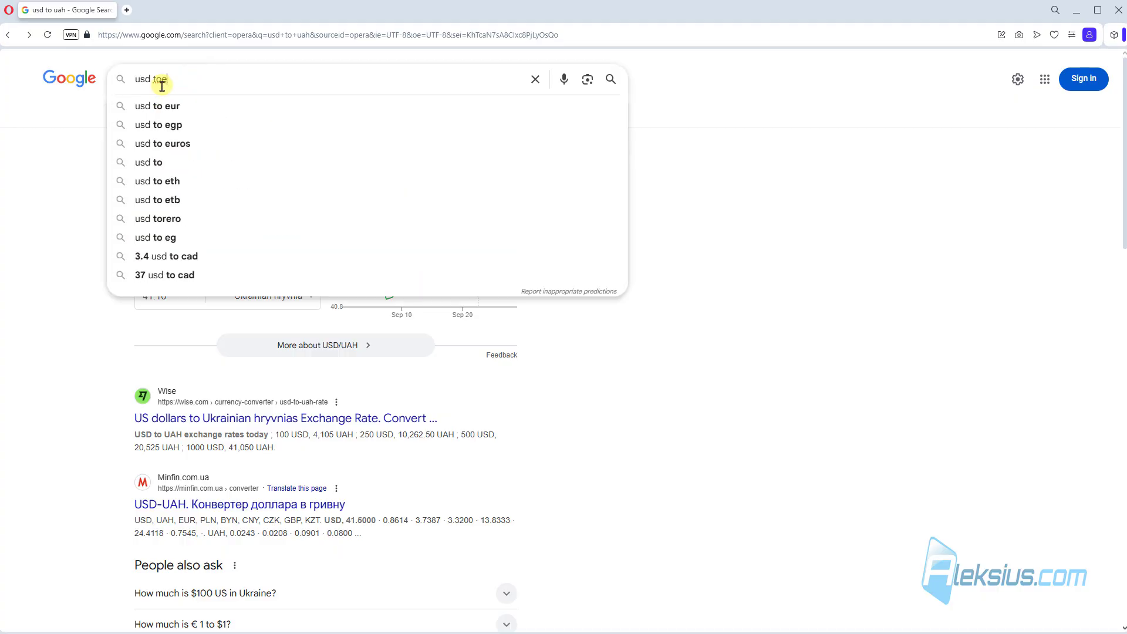
left_click(189, 107)
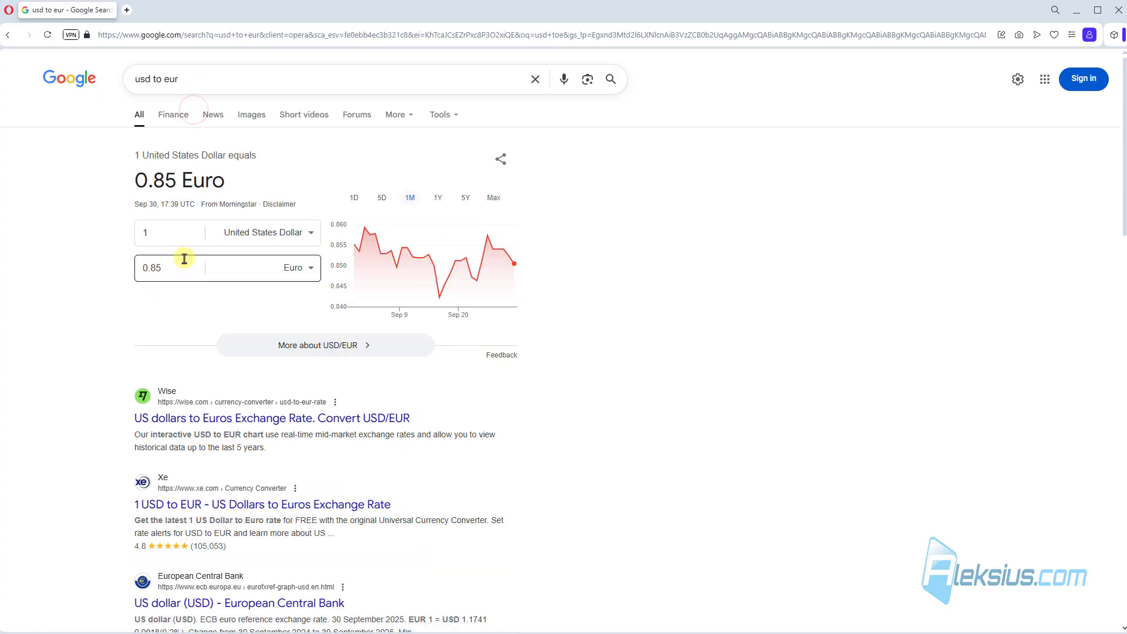
left_click_drag(179, 268, 99, 269)
key("ctrl+c")
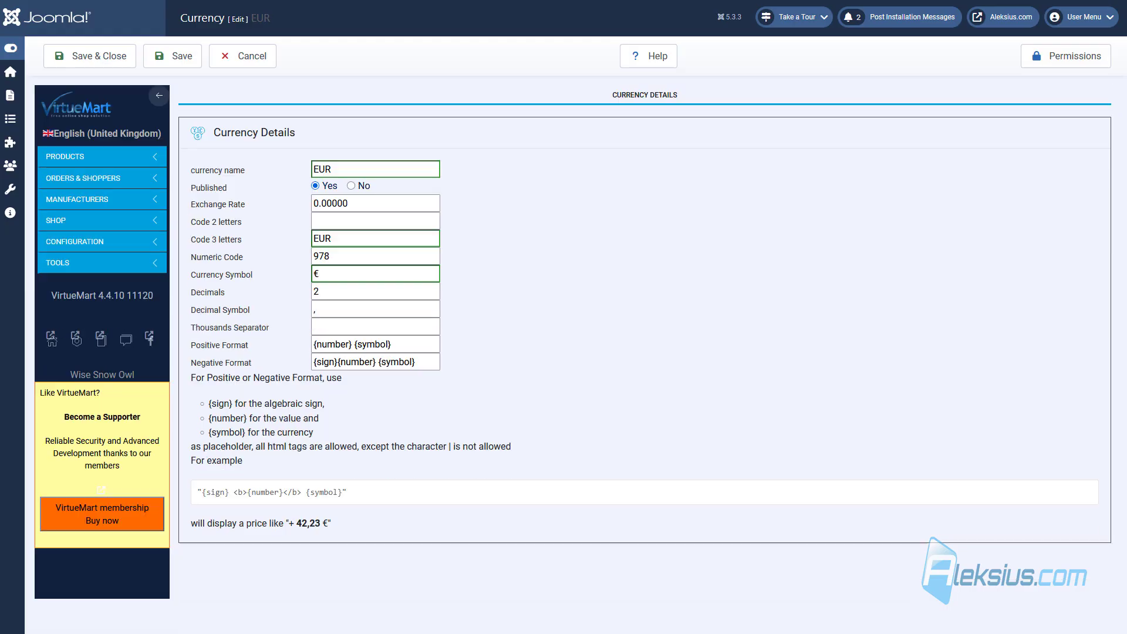
Set the EUR currency's exchange rate to 0.85 and save it.
left_click_drag(366, 201, 182, 193)
key("ctrl+v")
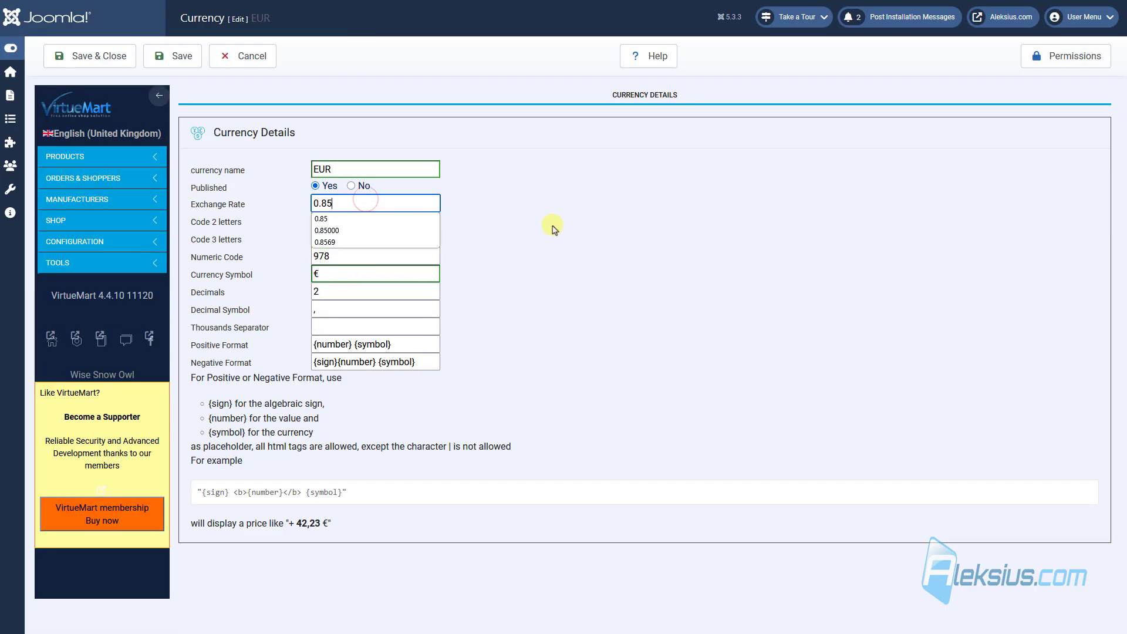
left_click(187, 59)
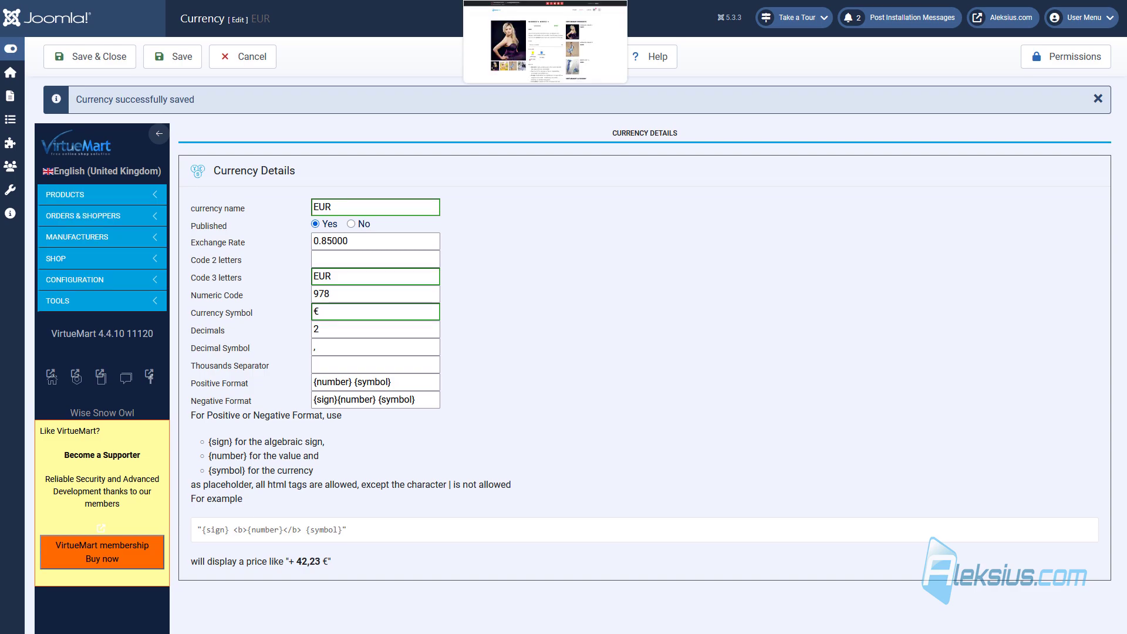
Open the Women's Dress 1 product on the storefront and switch the currency selector to EUR to check the converted price.
left_click(996, 20)
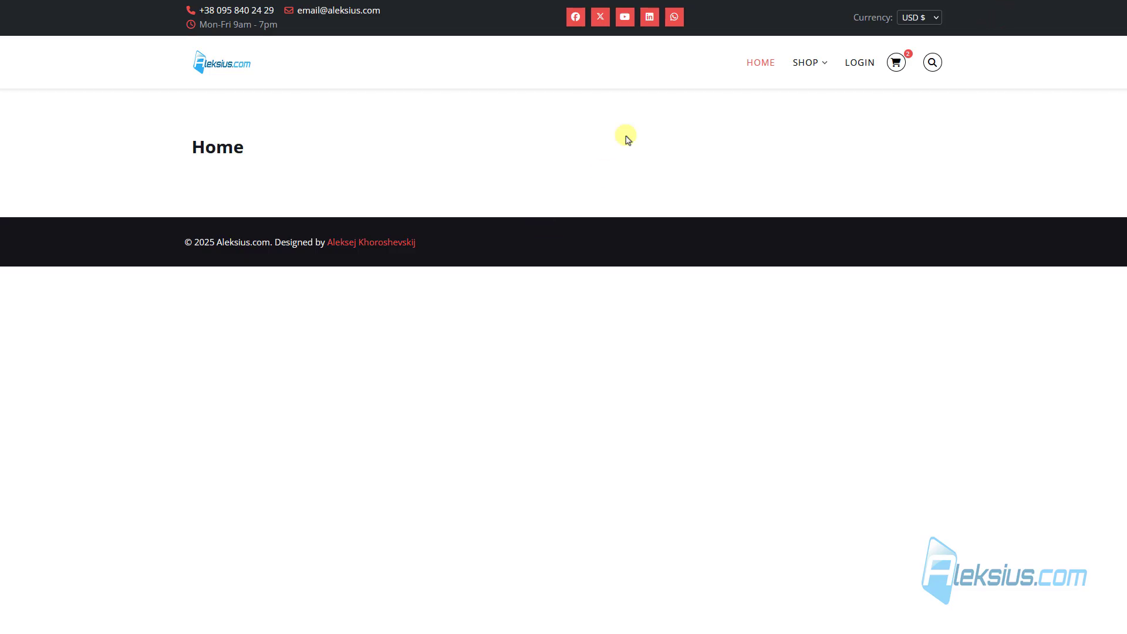
mouse_move(799, 69)
left_click(806, 117)
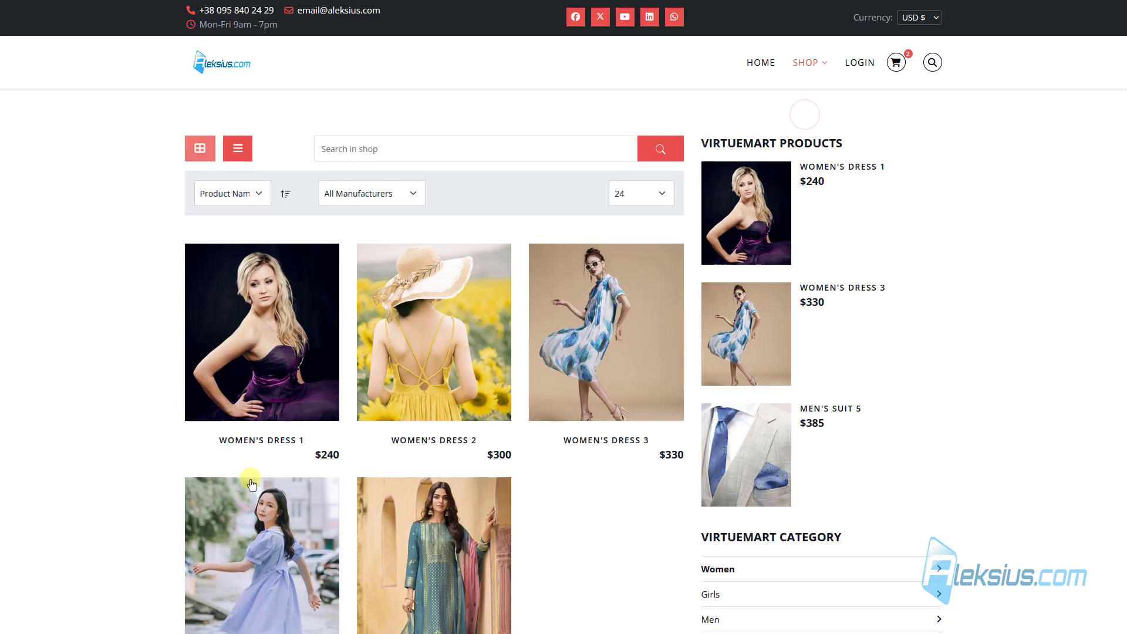
left_click(253, 445)
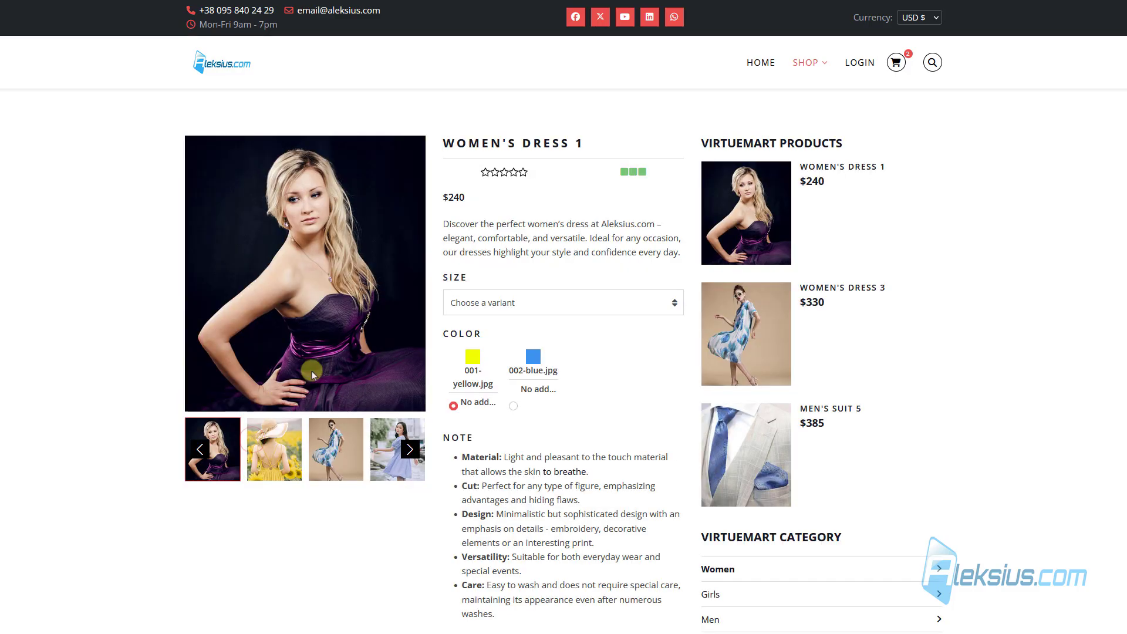
left_click(935, 18)
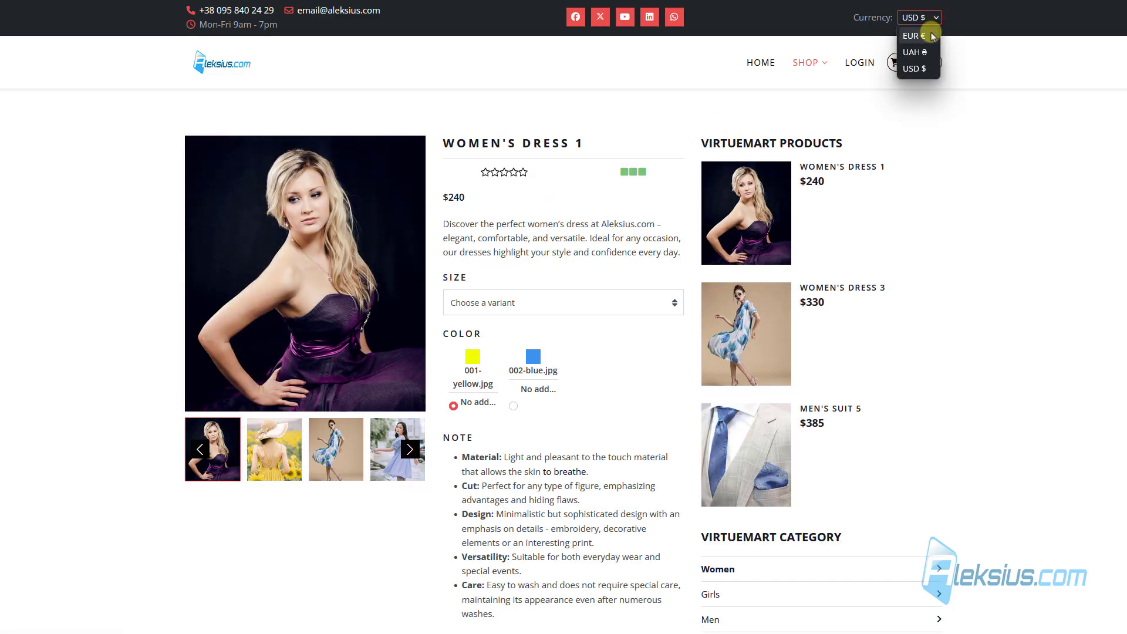
left_click(932, 37)
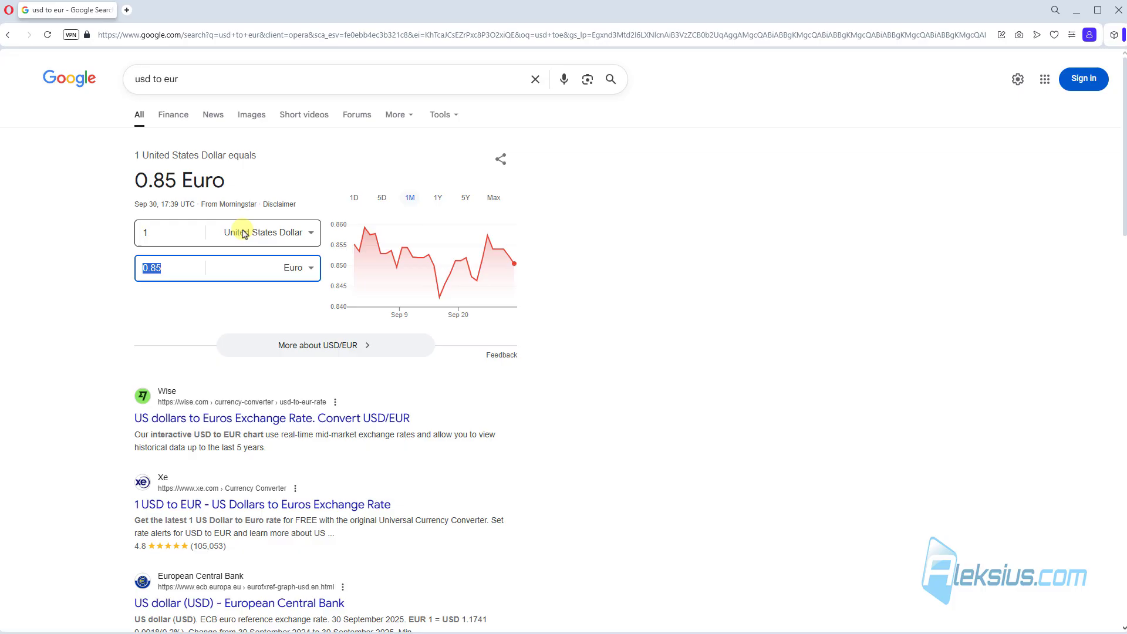
Convert 204 euros to US dollars in Google's currency converter to verify the dress price.
left_click(178, 233)
left_click(172, 267)
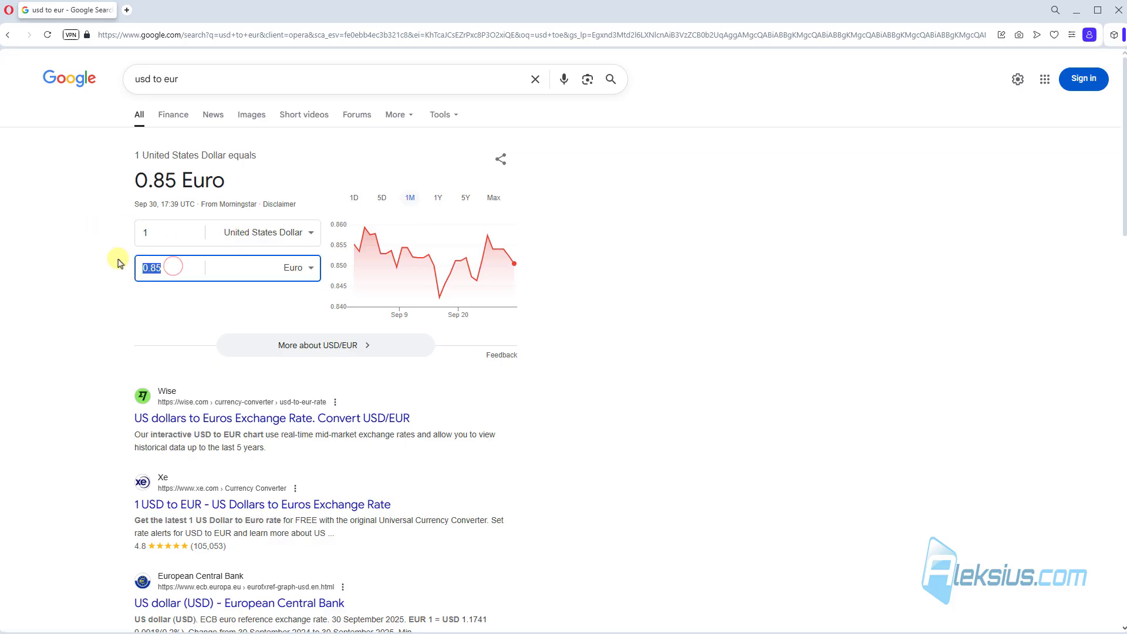
type("204")
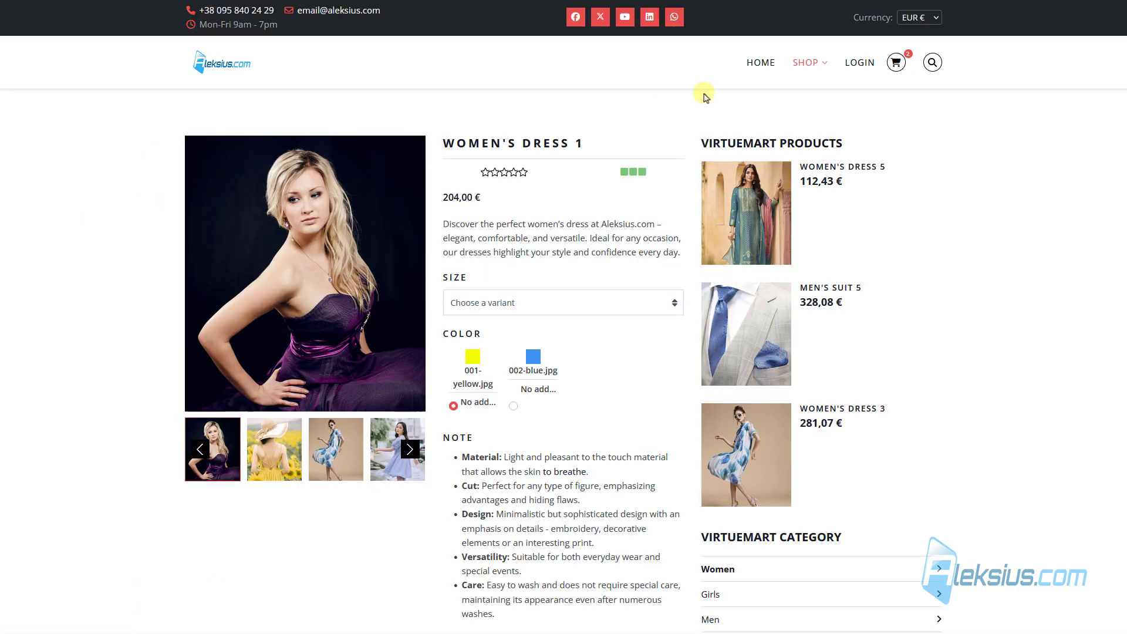
Switch the storefront currency to UAH and compare the Women's Dress 1 price with Google's USD to UAH converter.
left_click(931, 18)
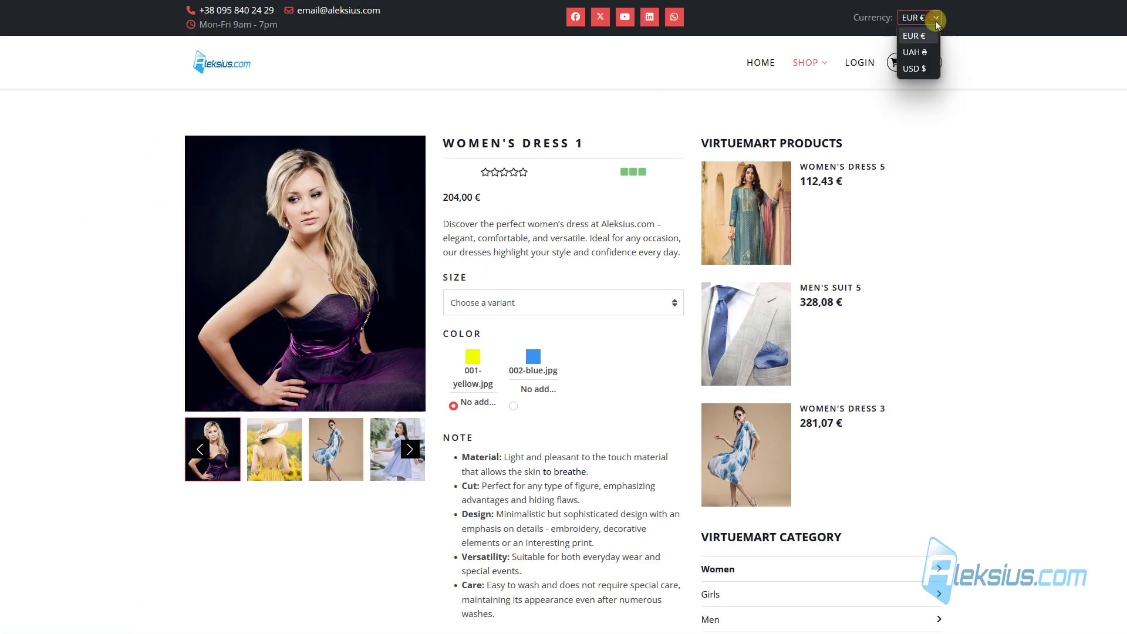
left_click(923, 53)
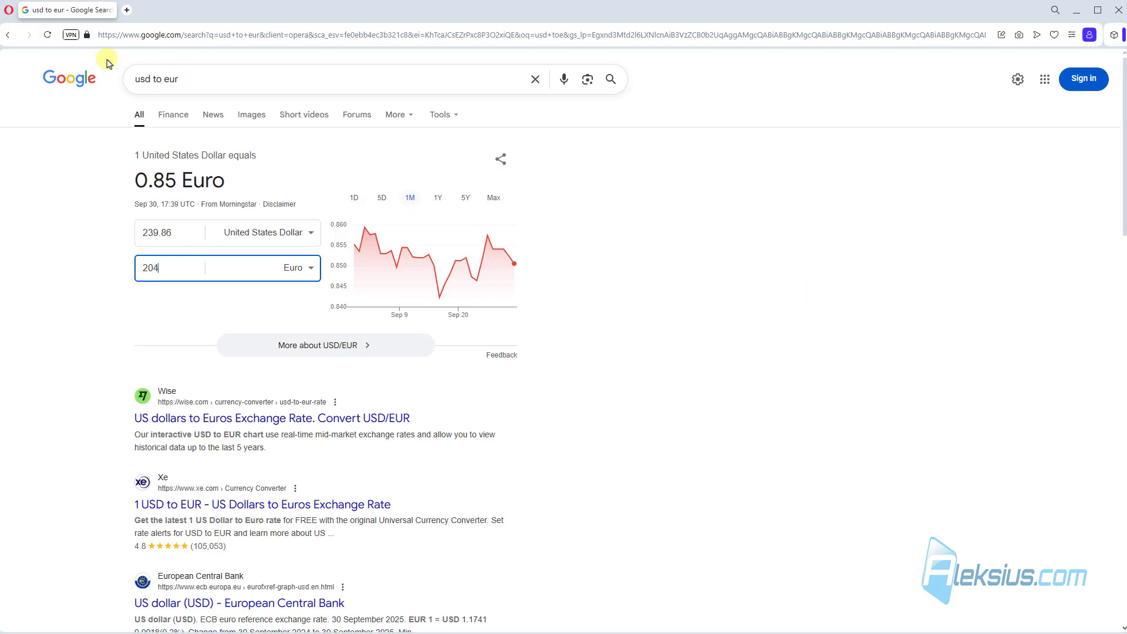
left_click(11, 35)
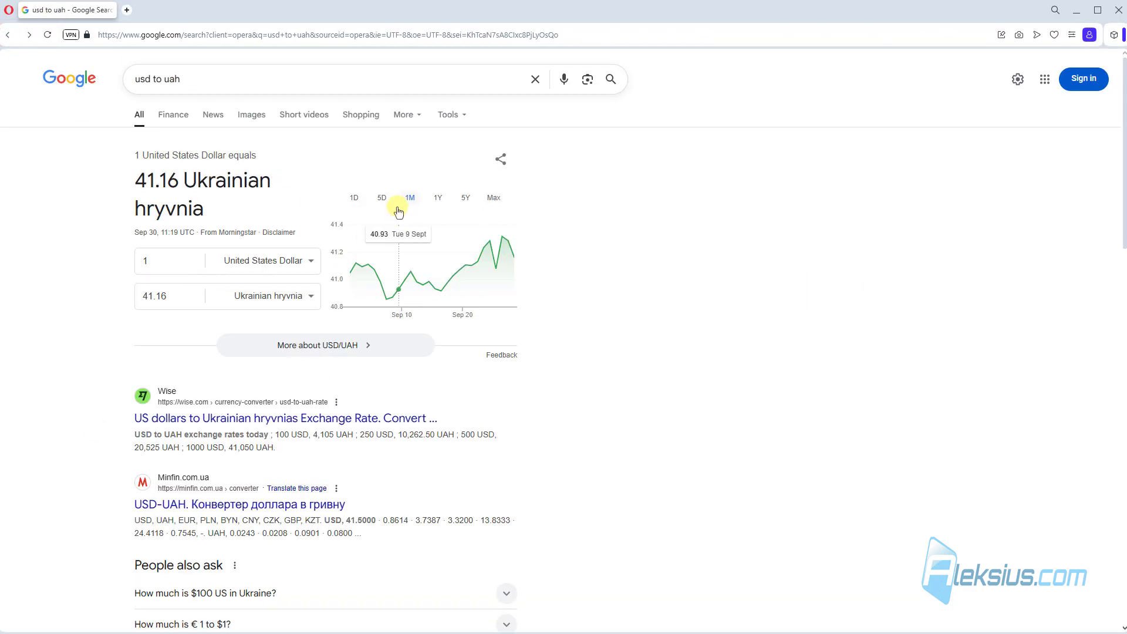
left_click(176, 260)
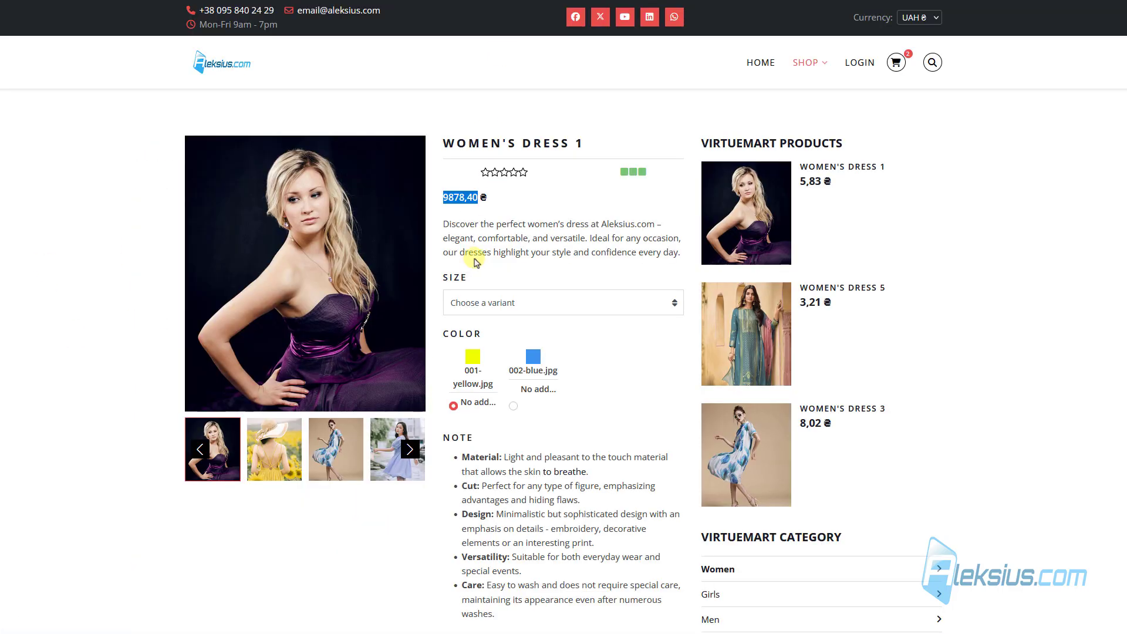
left_click(542, 198)
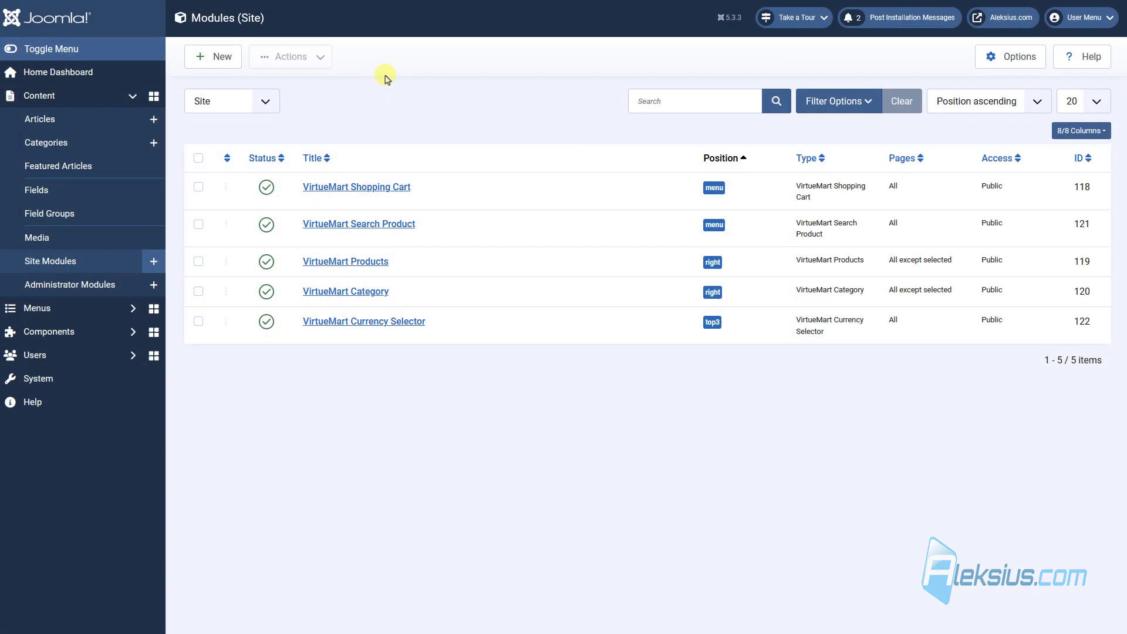
Create a new VirtueMart Manufacturers site module titled "VirtueMart Manufacturers".
left_click(221, 57)
scroll(577, 157, "down", 1)
scroll(577, 158, "down", 5)
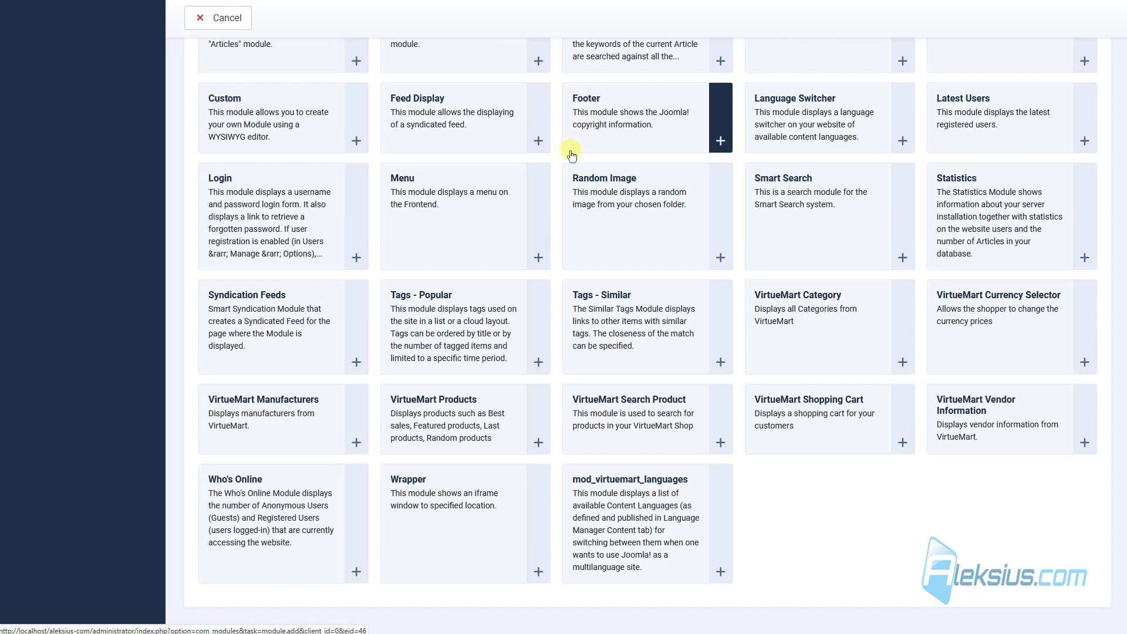
left_click(278, 405)
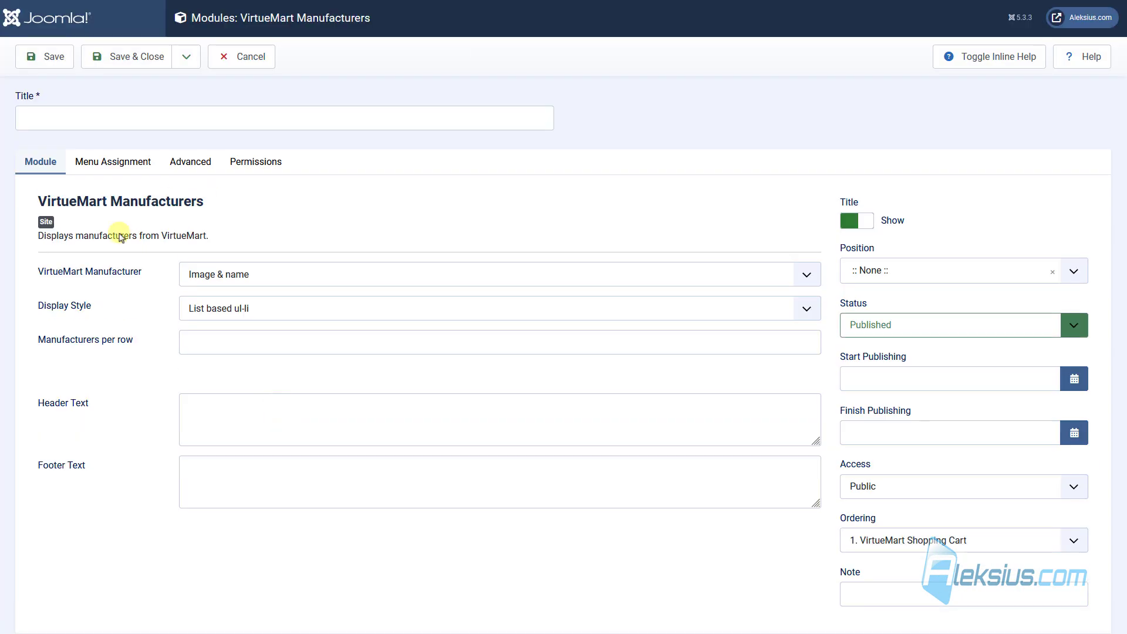
left_click(136, 123)
type("VirtueMart Manufacturers")
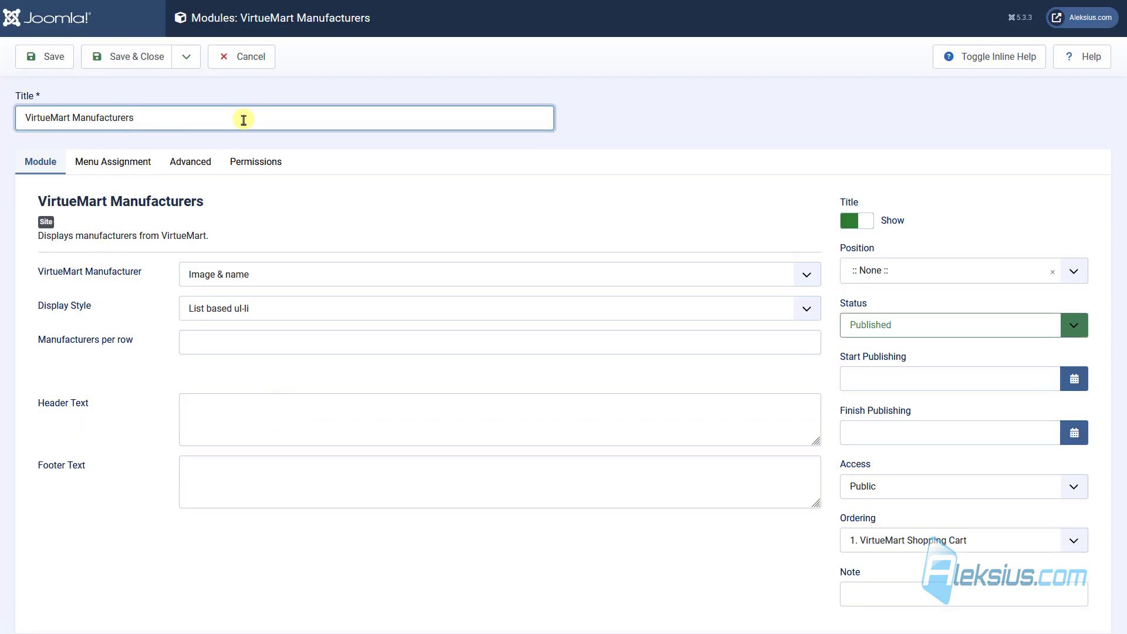
Set the manufacturers module's position to Right [right].
left_click(964, 275)
type("right")
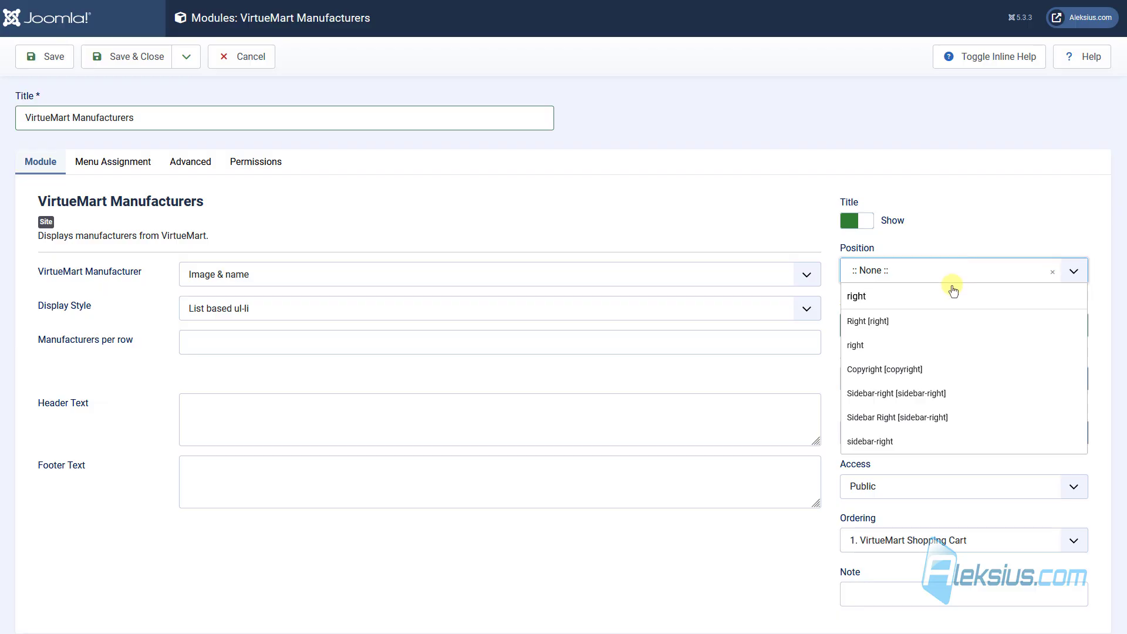
left_click(914, 321)
left_click(759, 200)
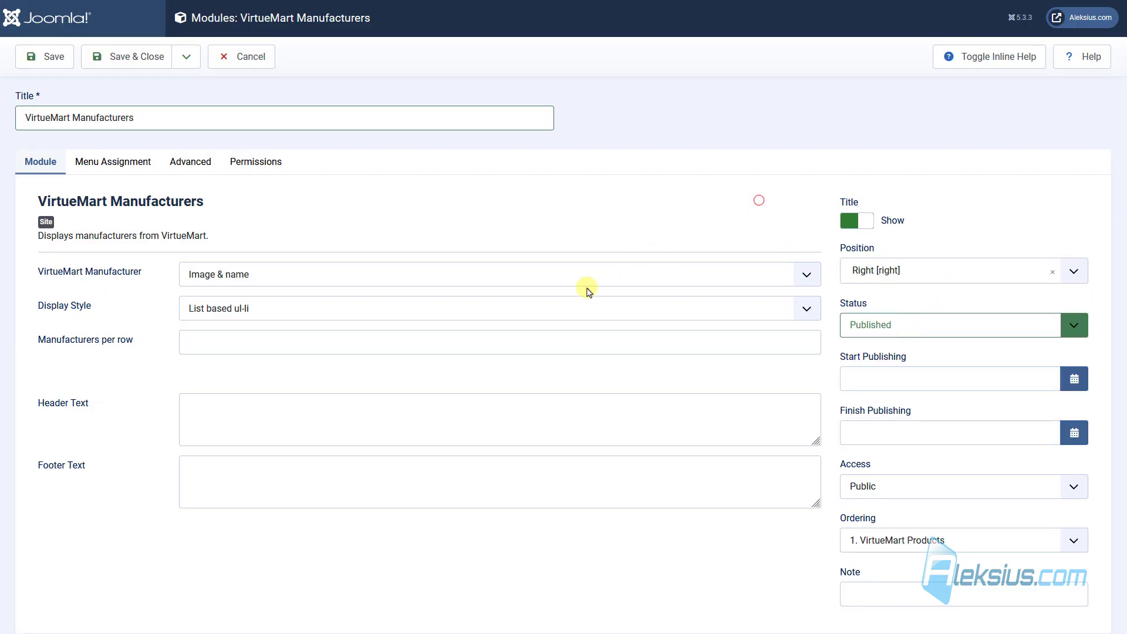
Assign the manufacturers module to all pages except those selected, with only Home selected, and save it.
left_click(144, 166)
left_click(241, 239)
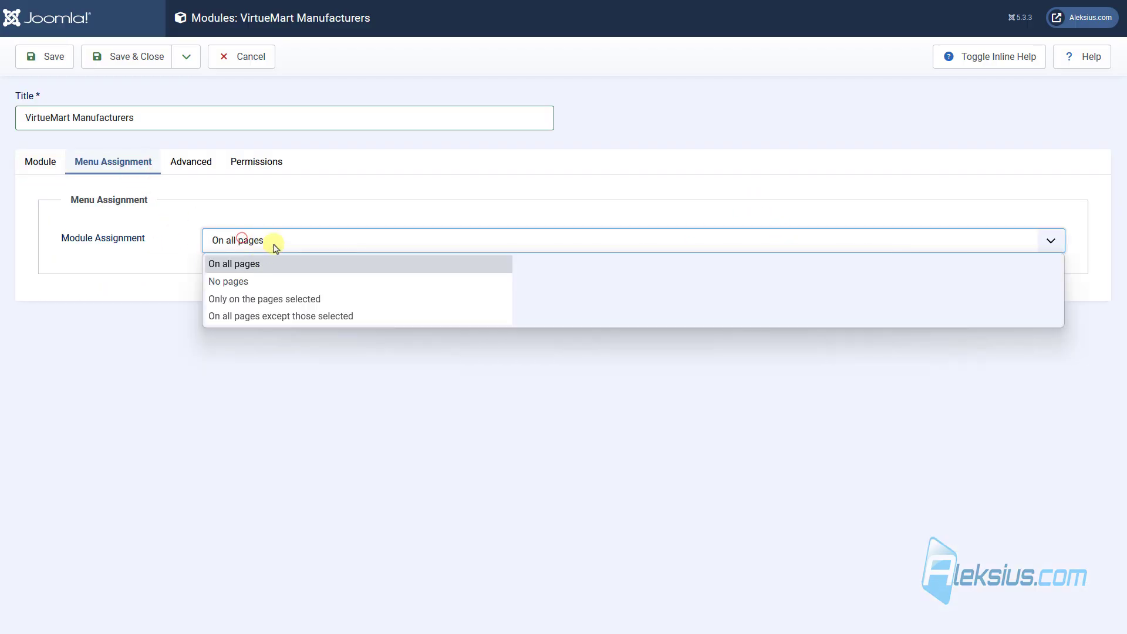
left_click(272, 320)
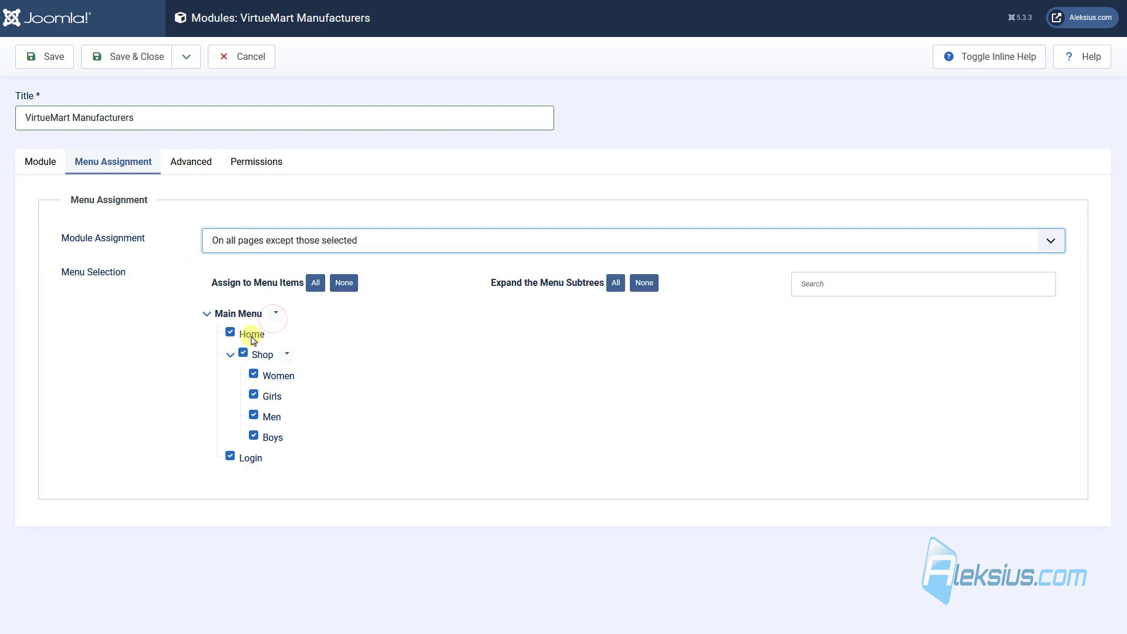
left_click(343, 284)
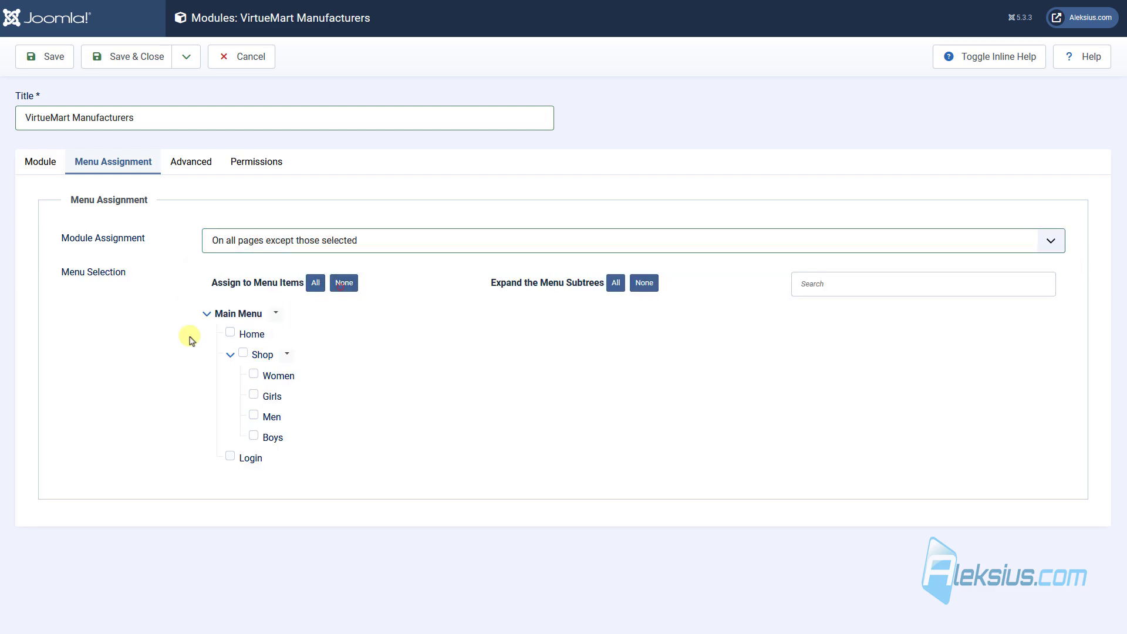
left_click(230, 334)
left_click(40, 162)
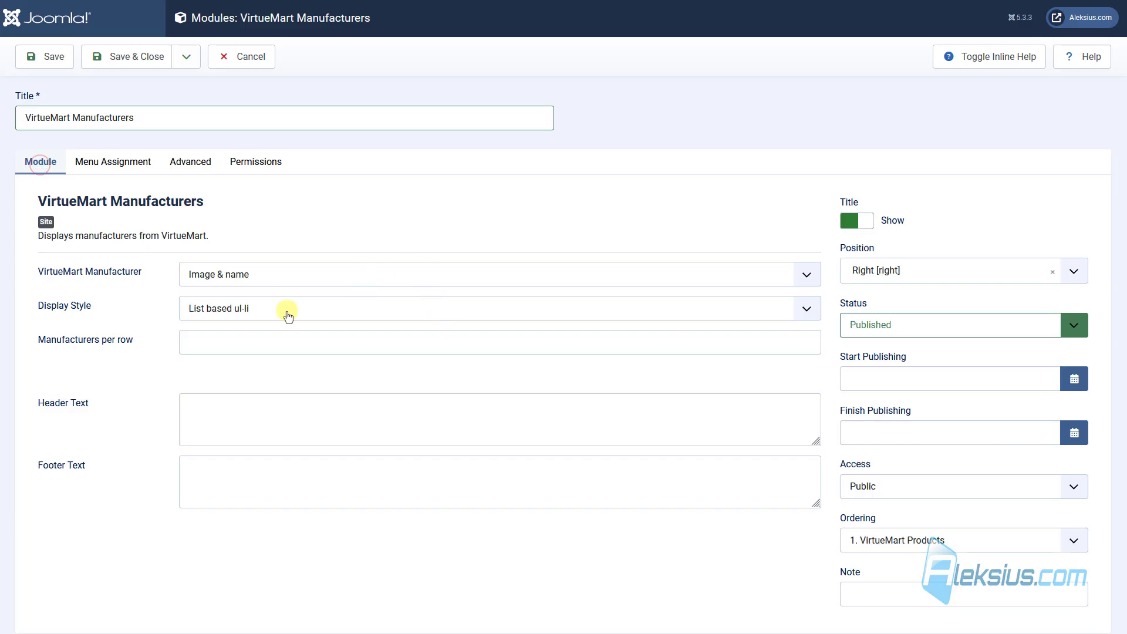
left_click(55, 62)
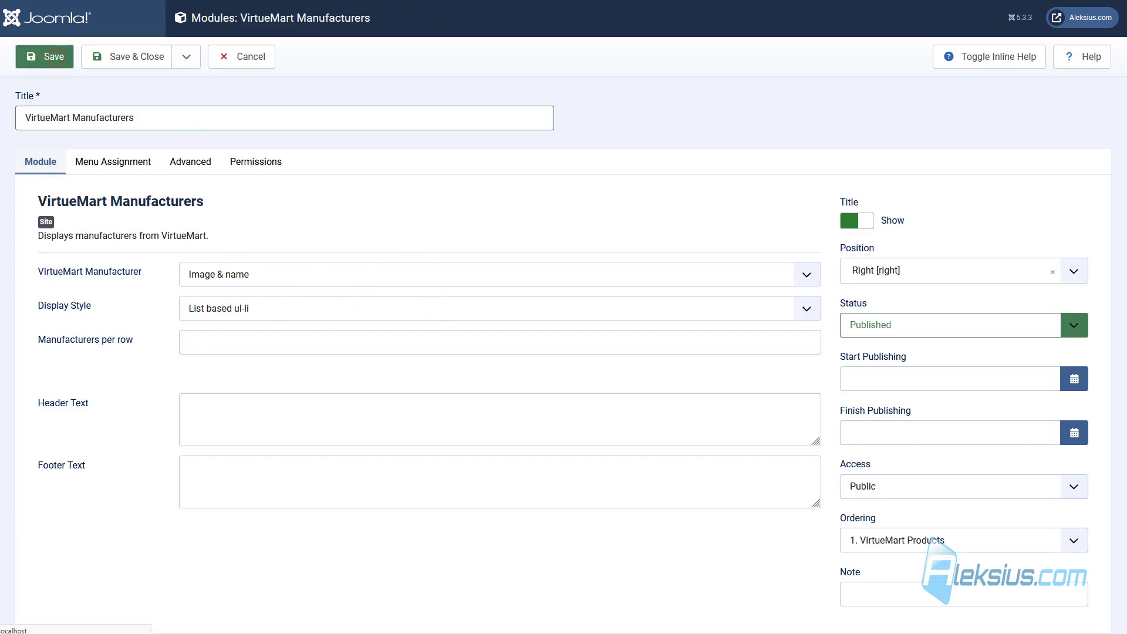
Reload the Women's Dress 1 storefront page, resending the form data, and check the VirtueMart Manufacturers module in the sidebar.
left_click(441, 1)
key("F5")
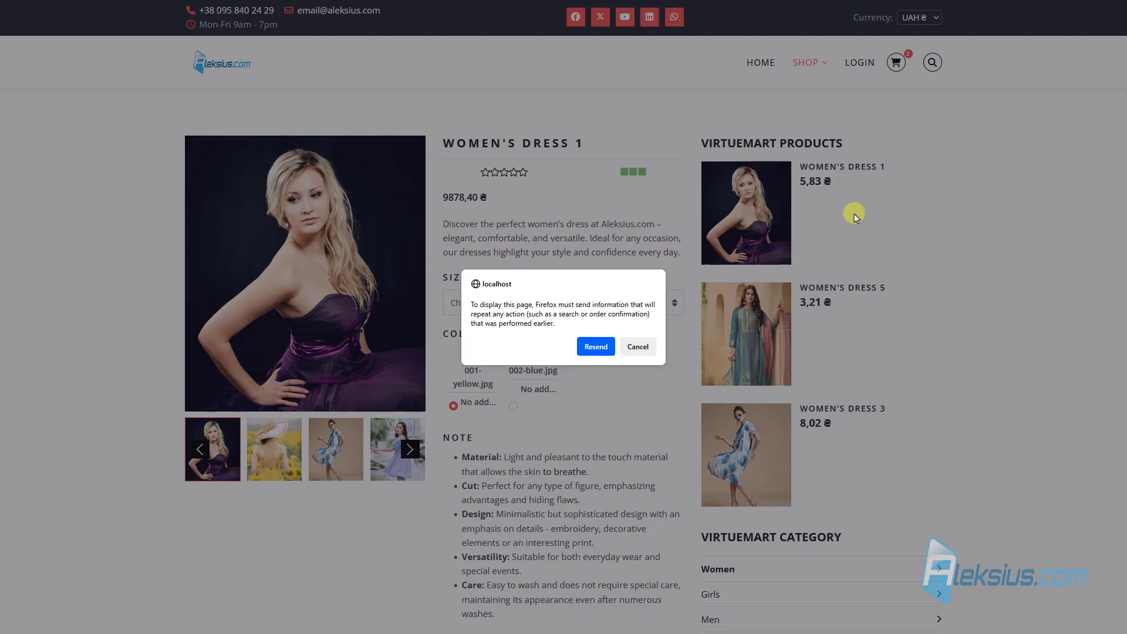
left_click(611, 349)
scroll(611, 349, "down", 12)
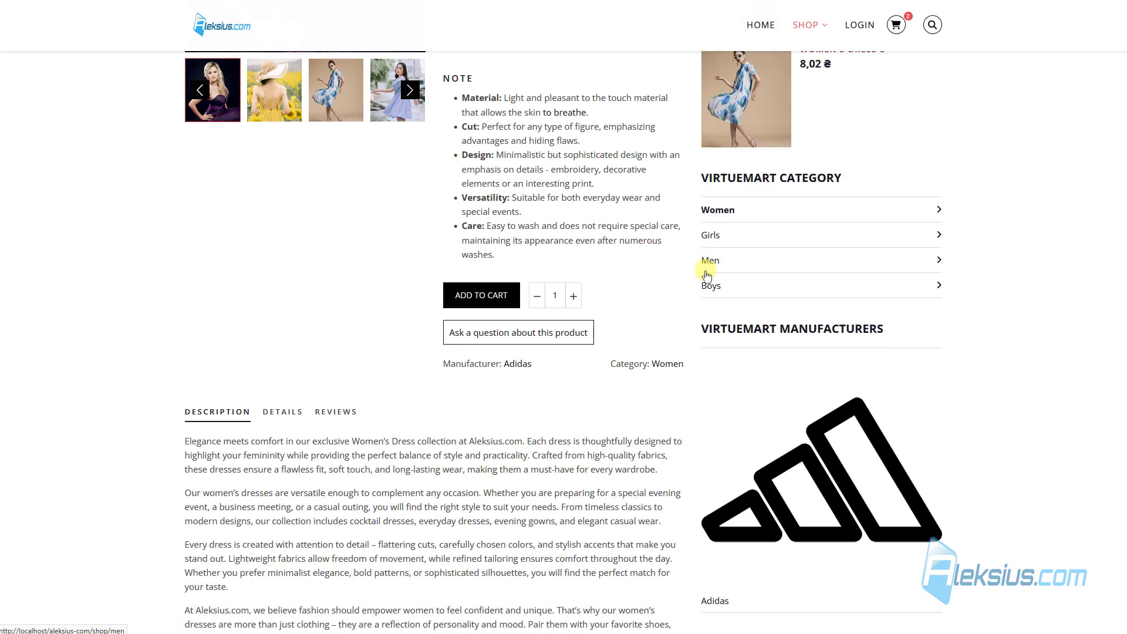
Review the manufacturer images on the Women's Dress 1 page, and open the Women category page to check the module there.
scroll(799, 264, "down", 8)
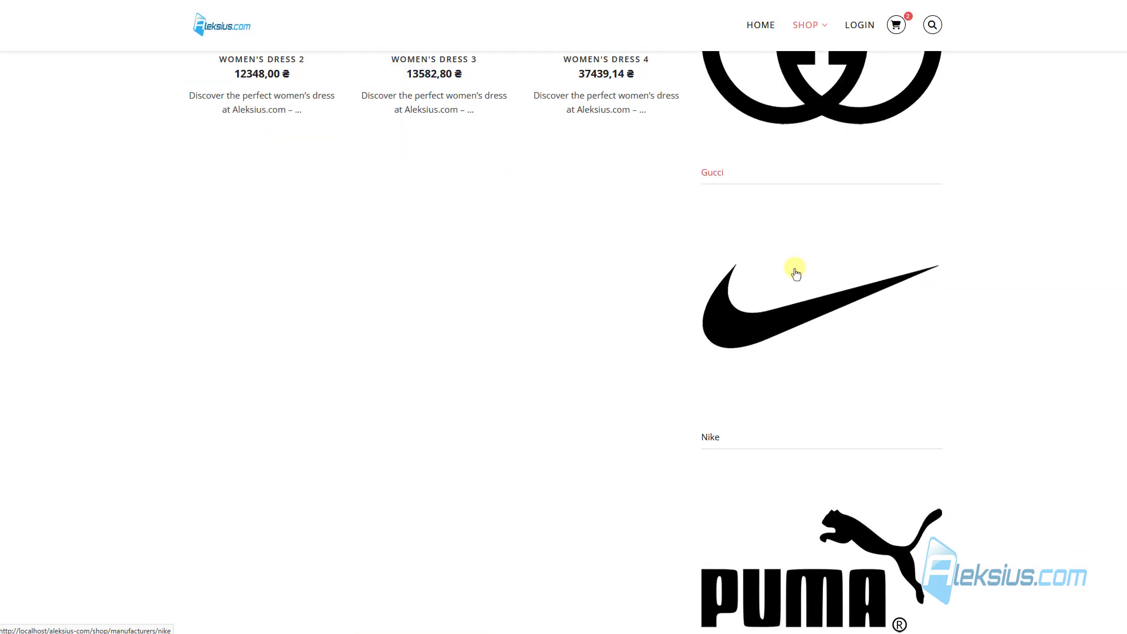
scroll(795, 271, "up", 13)
scroll(792, 284, "up", 10)
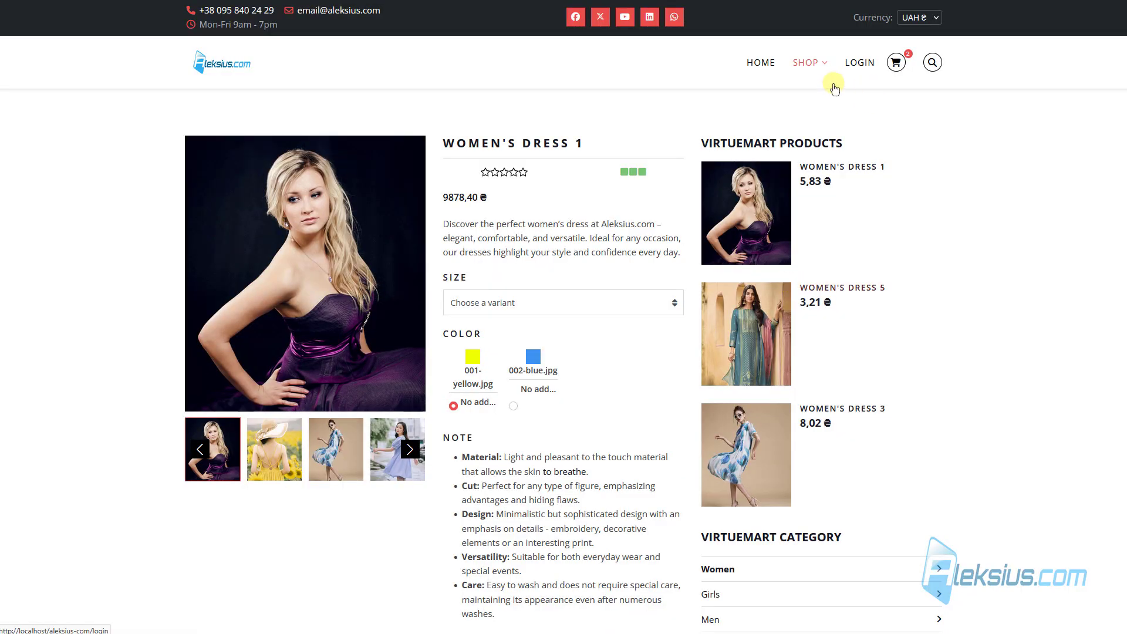
mouse_move(806, 65)
left_click(802, 118)
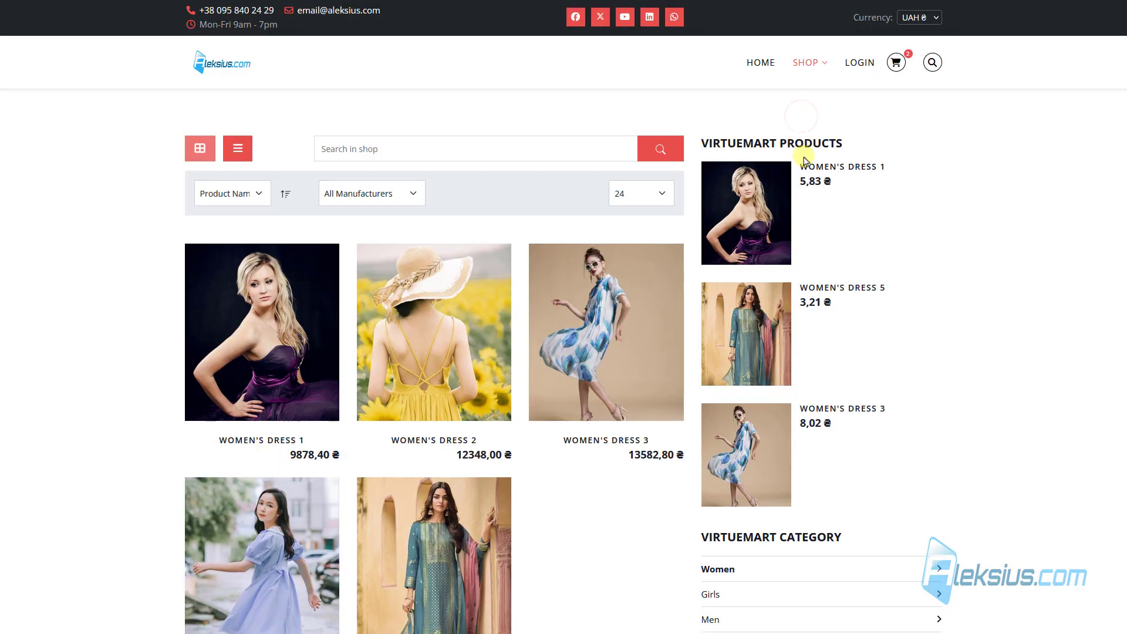
scroll(793, 235, "down", 6)
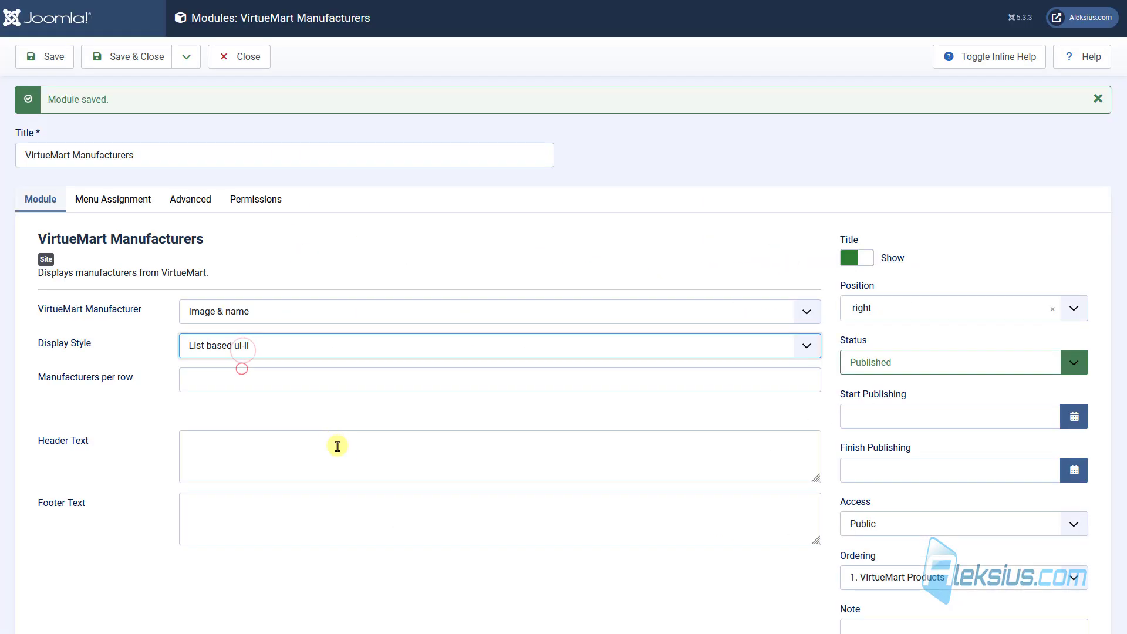
Set the manufacturers module to display Manufacturers name only and save it.
left_click(231, 312)
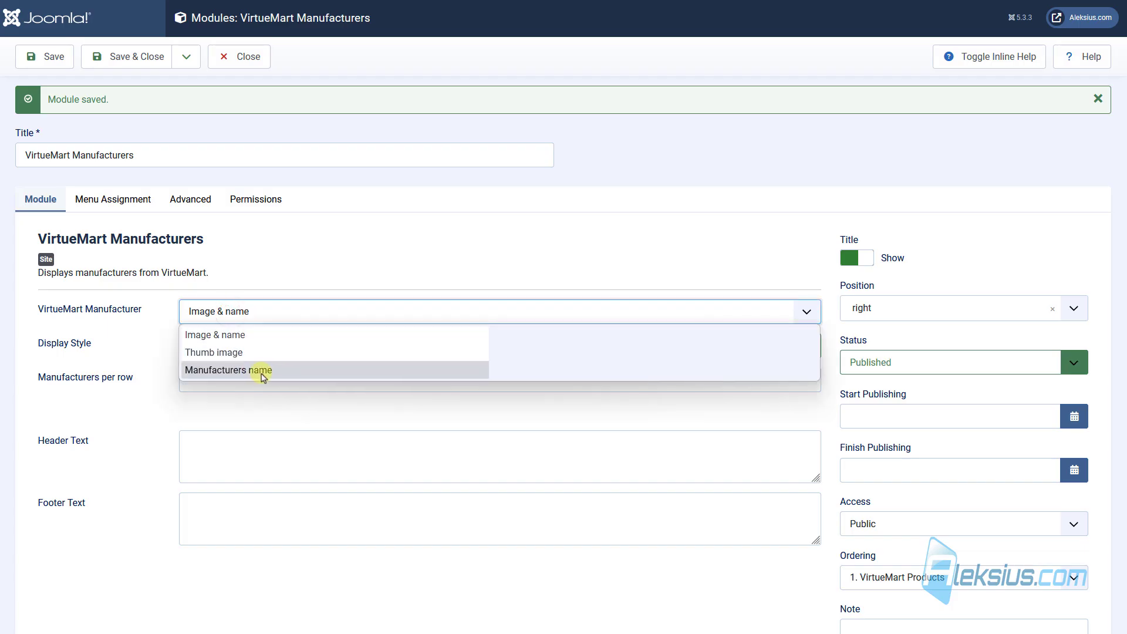
left_click(261, 370)
left_click(42, 56)
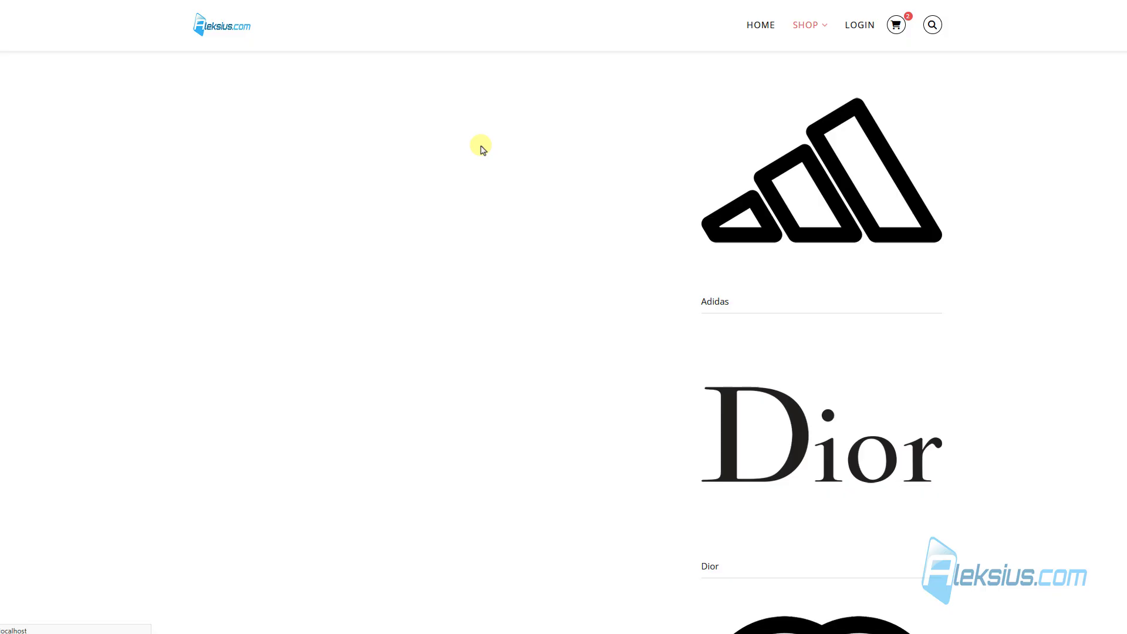
Reload the Women category page and test the manufacturers module by opening its Adidas and Dior entries.
key("F5")
scroll(695, 285, "down", 2)
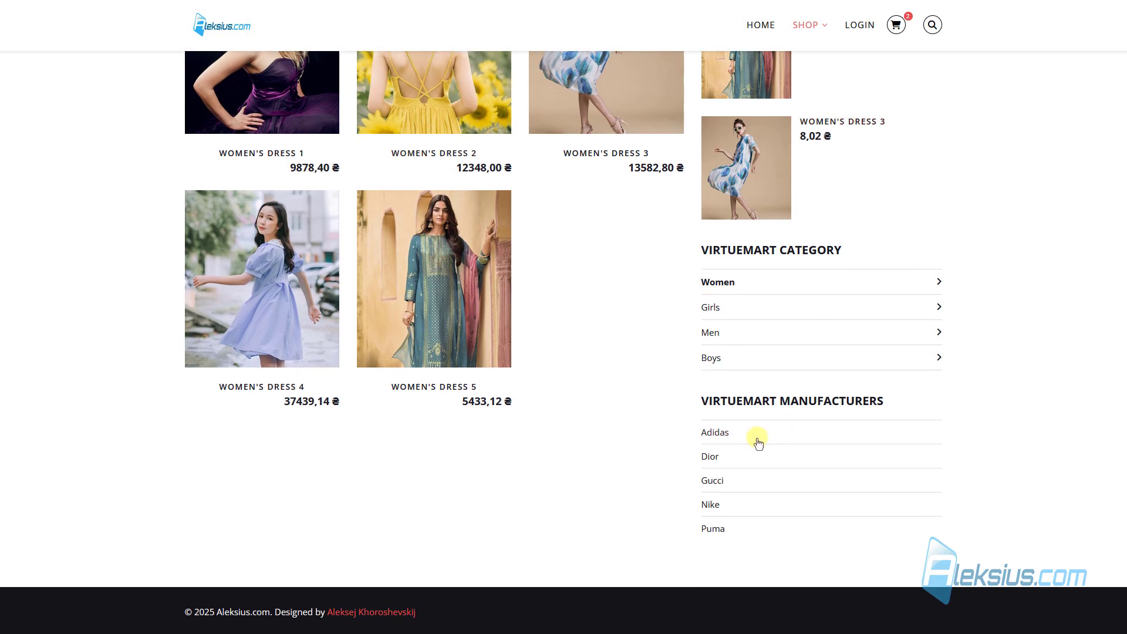
left_click(721, 441)
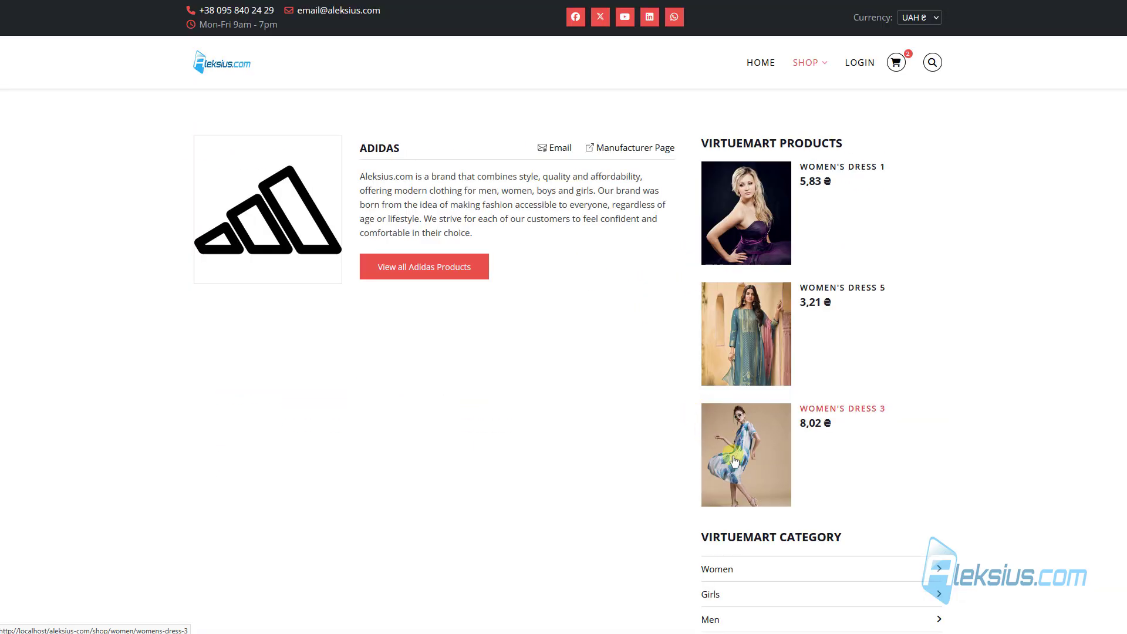
scroll(735, 462, "down", 3)
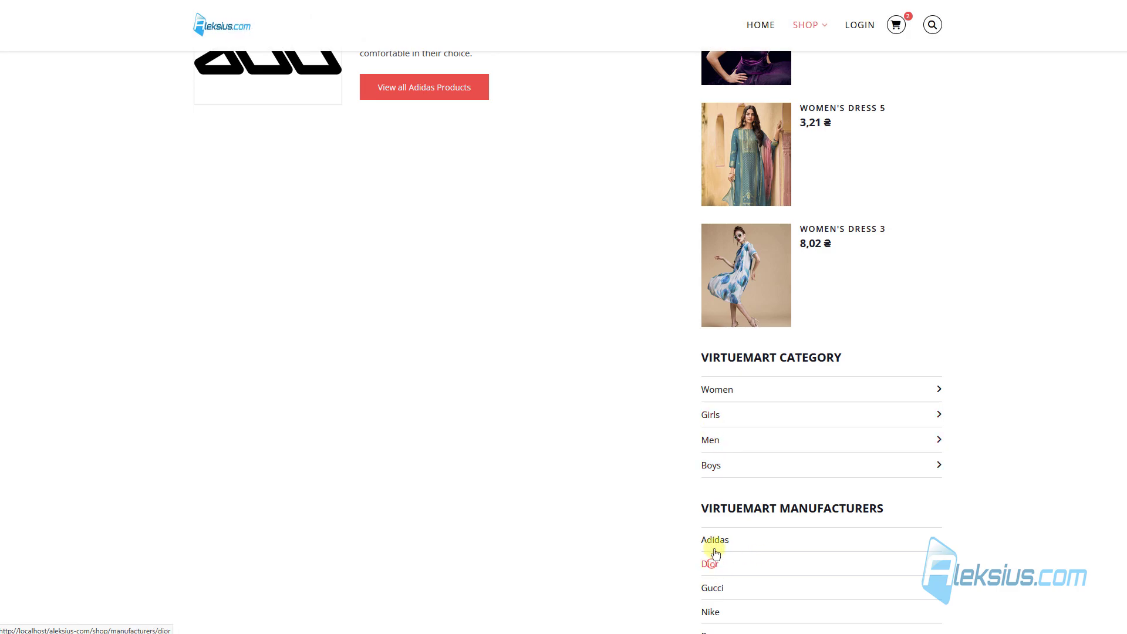
left_click(711, 562)
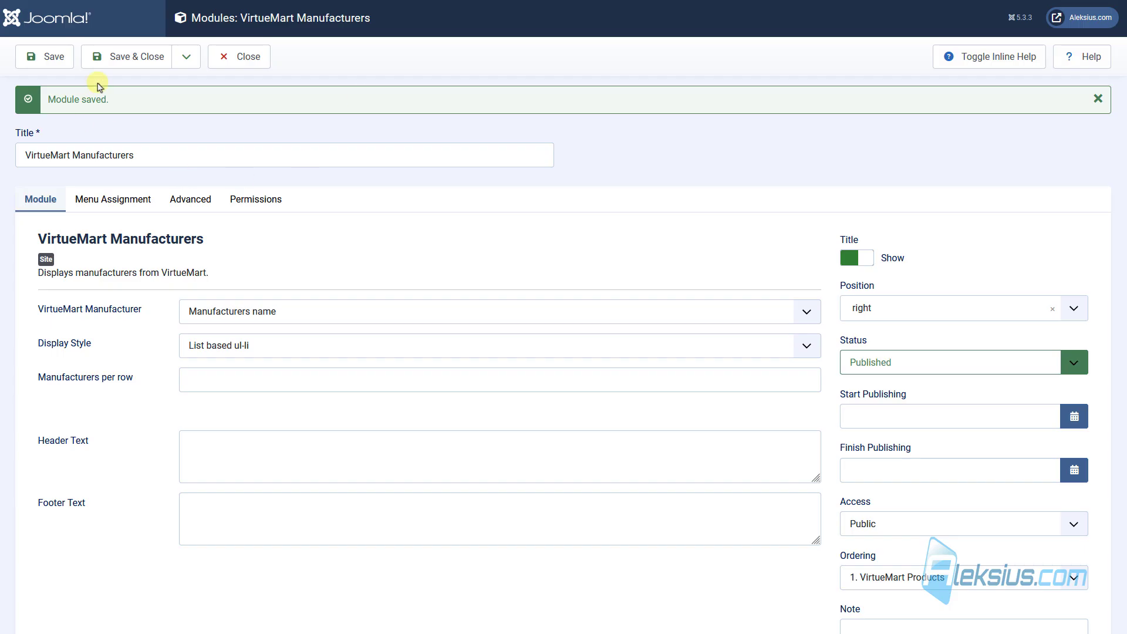
Close the manufacturers module's settings and go to the administrator's Home Dashboard.
left_click(222, 65)
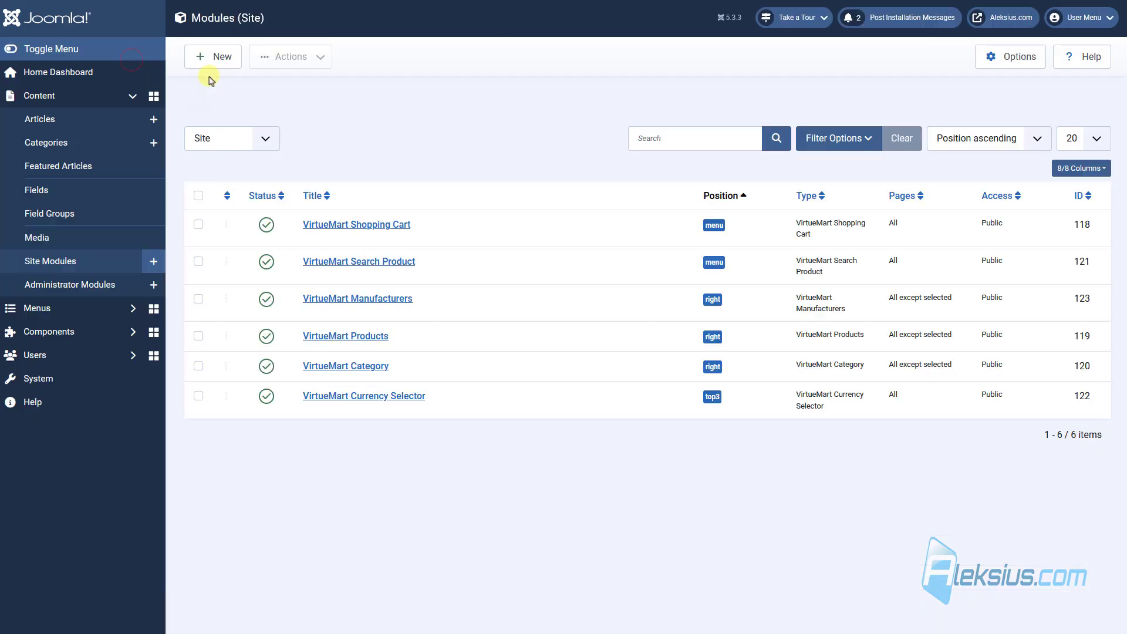
left_click(46, 76)
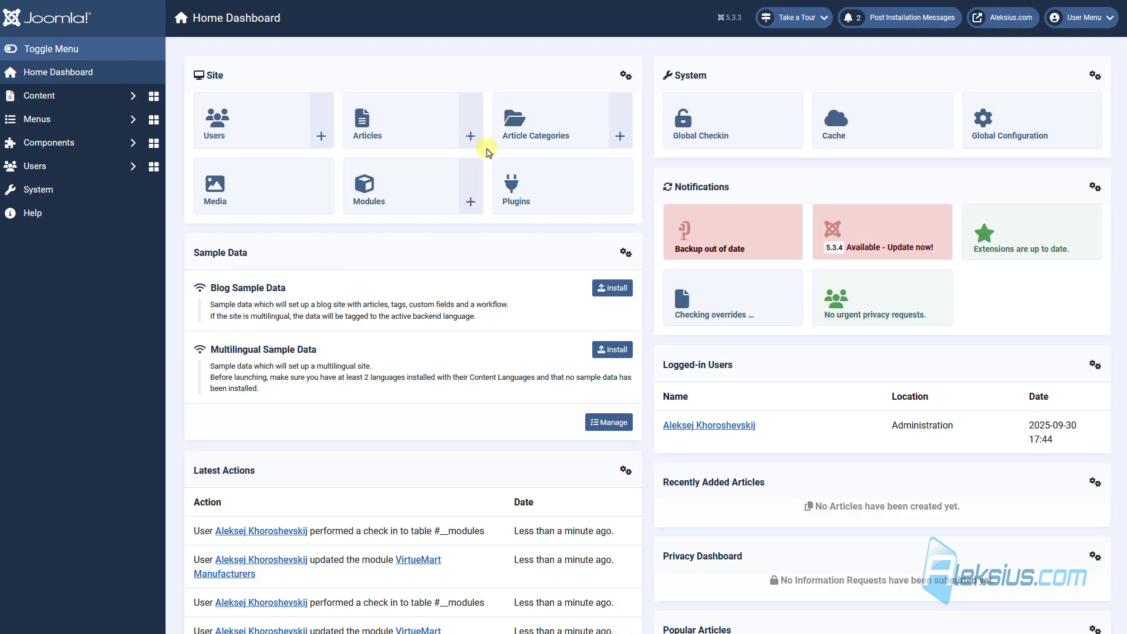